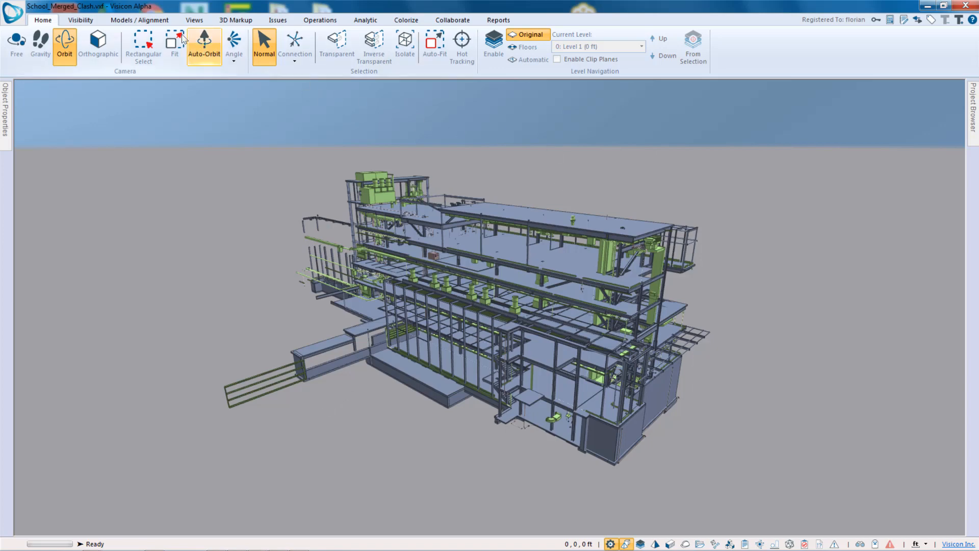
- Inspect the Structural, Mechanical and Plumbing models one at a time, then show all three together again
left_click(146, 24)
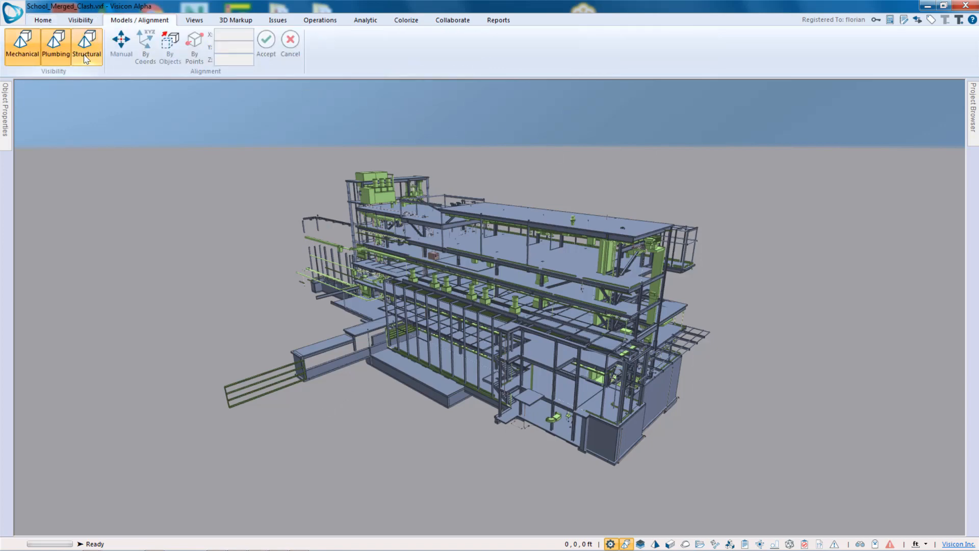
left_click(32, 61)
left_click(57, 61)
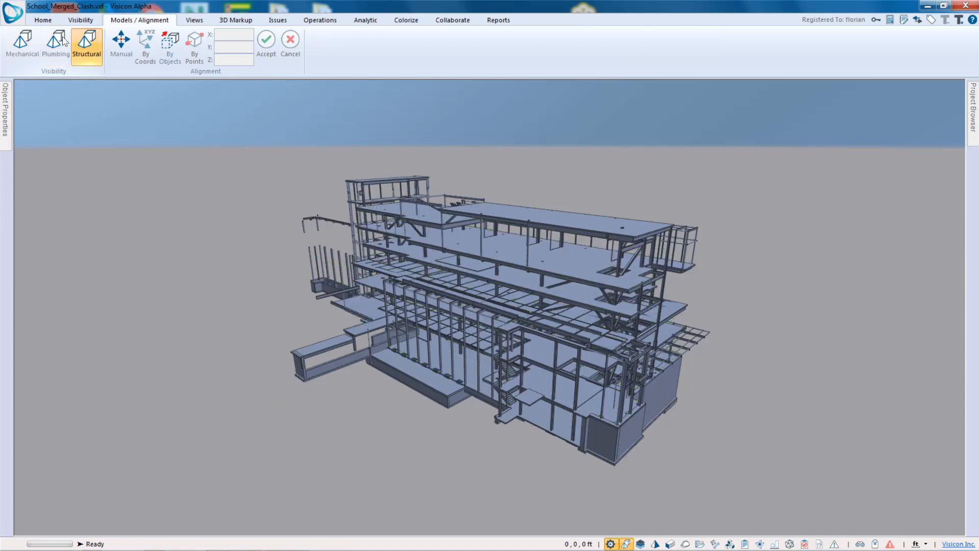
left_click(97, 61)
left_click(22, 44)
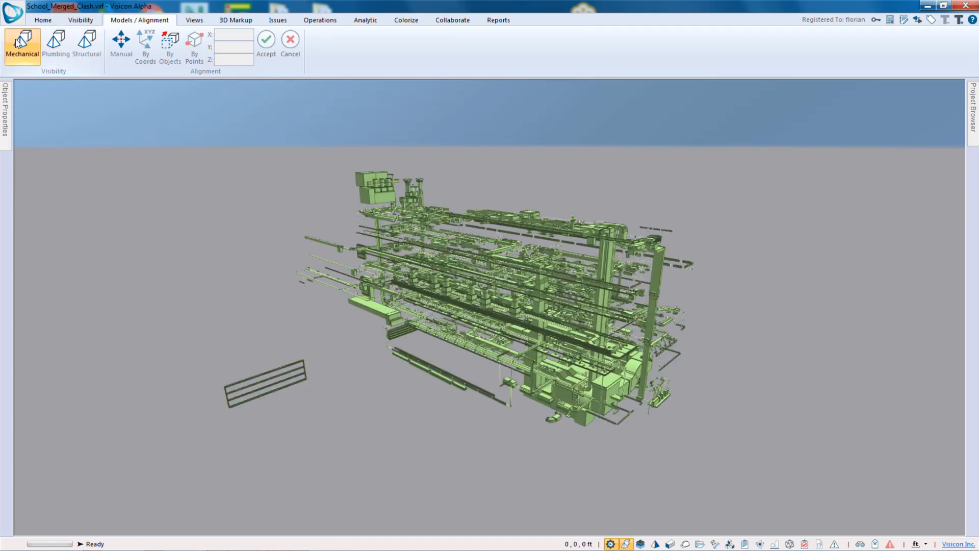
left_click(17, 44)
left_click(54, 43)
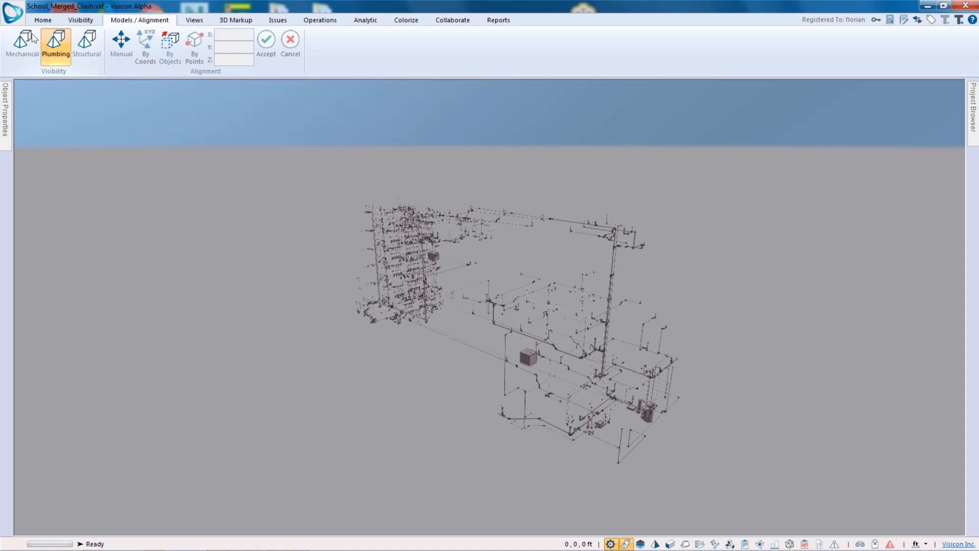
left_click(55, 40)
left_click(87, 41)
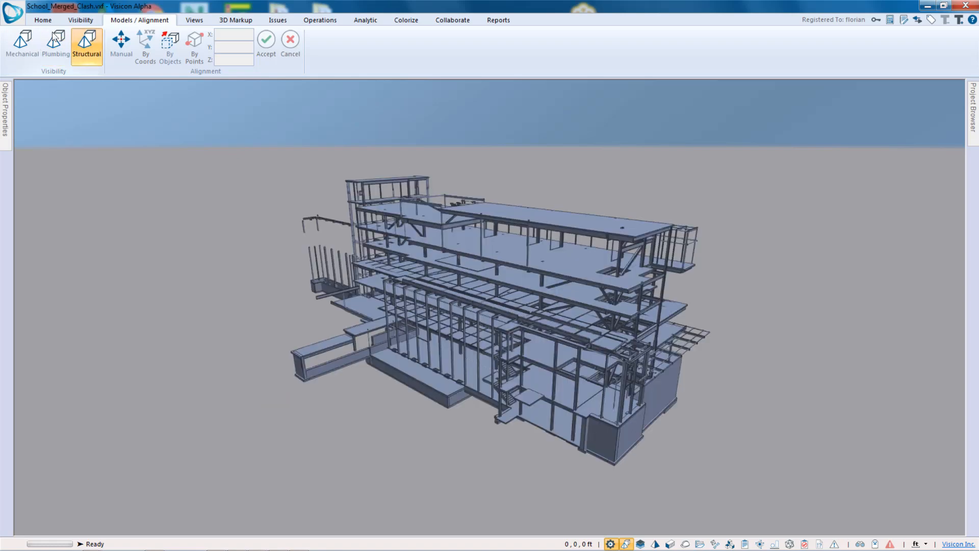
left_click(55, 40)
left_click(21, 43)
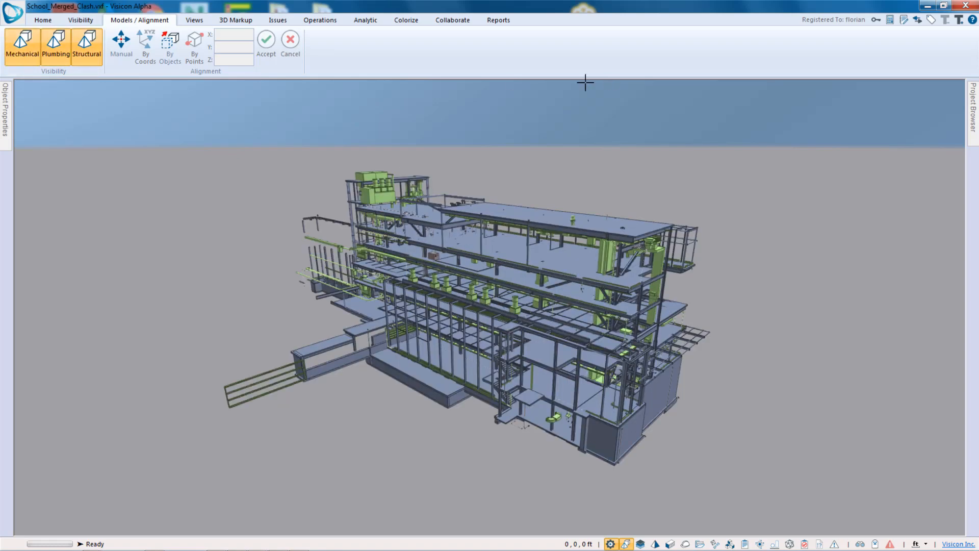
- Open the Project Browser panel, widen it, and switch it to the users and user groups page
left_click(974, 118)
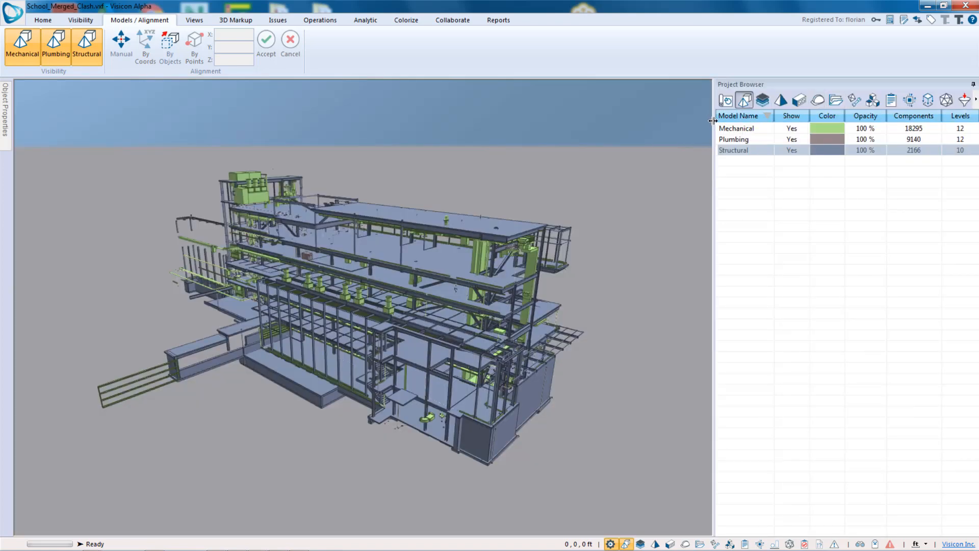
left_click_drag(713, 118, 586, 118)
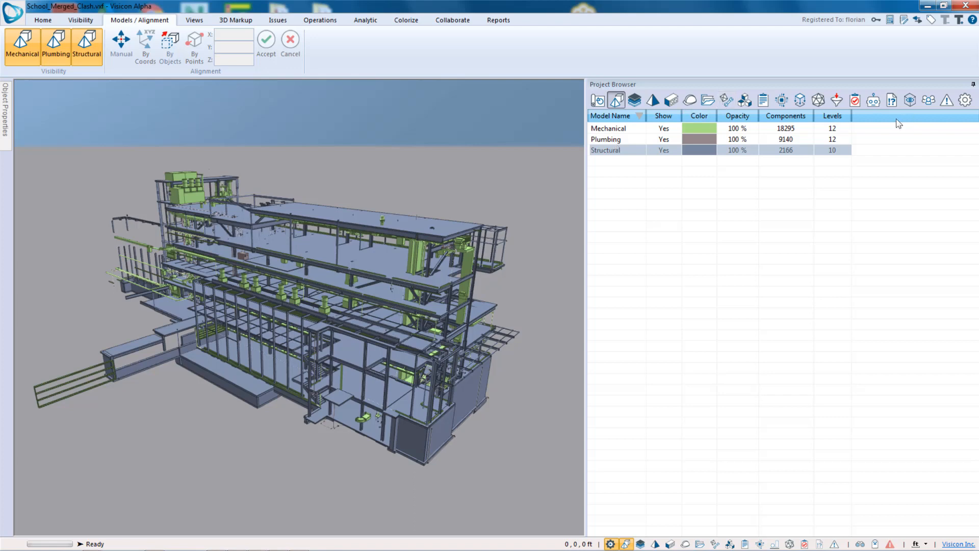
left_click(928, 100)
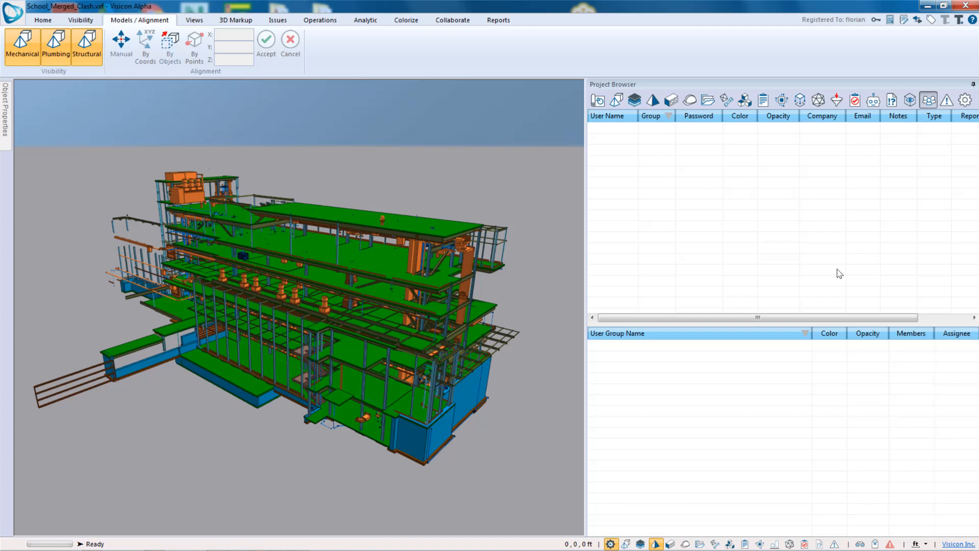
- Insert three new users into the user list
right_click(686, 175)
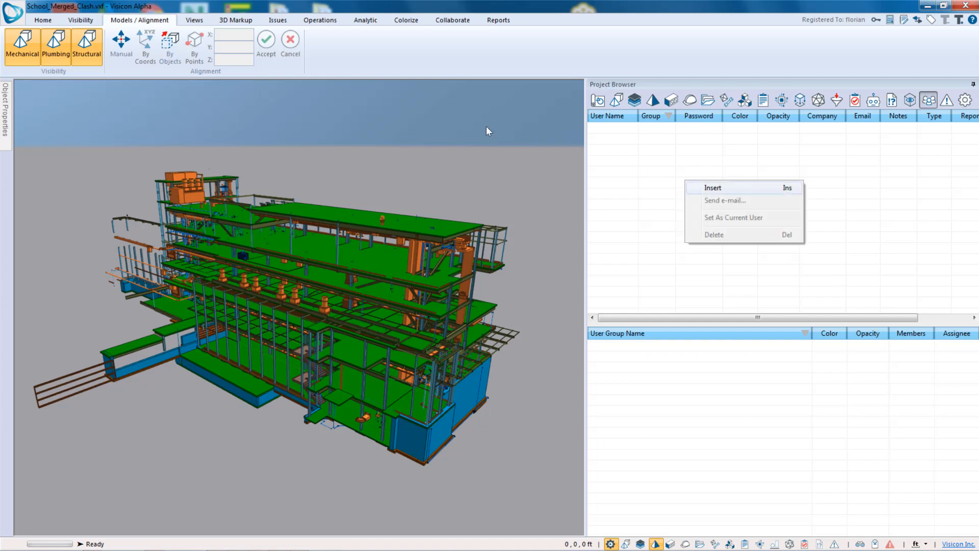
left_click(724, 179)
left_click(701, 180)
right_click(695, 177)
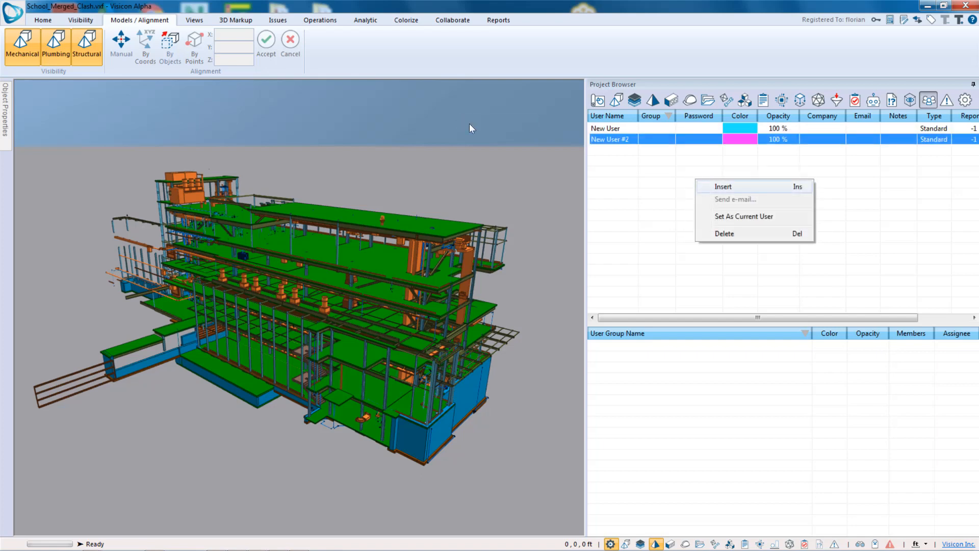
left_click(704, 185)
- Rename each of the three new users with a person's user name
left_click(622, 133)
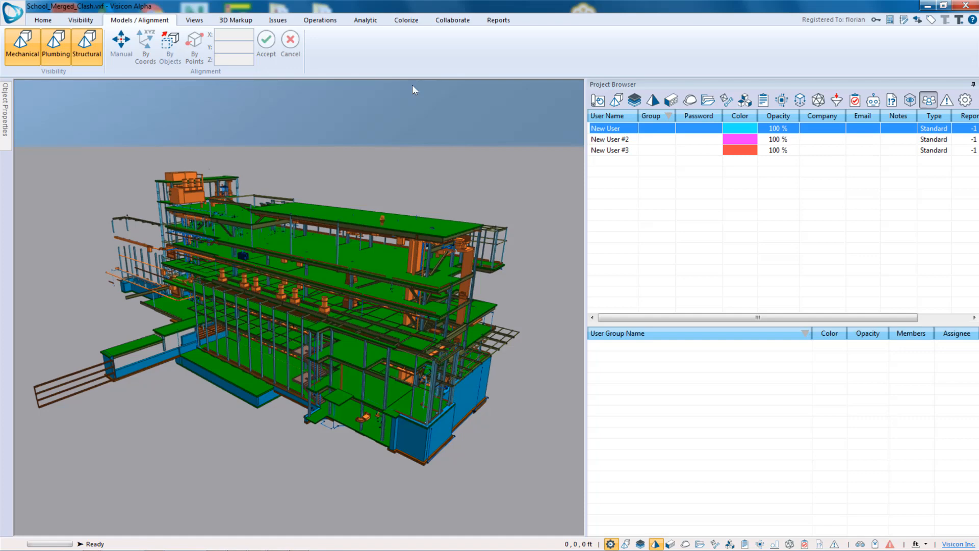
left_click(630, 132)
type("Florian")
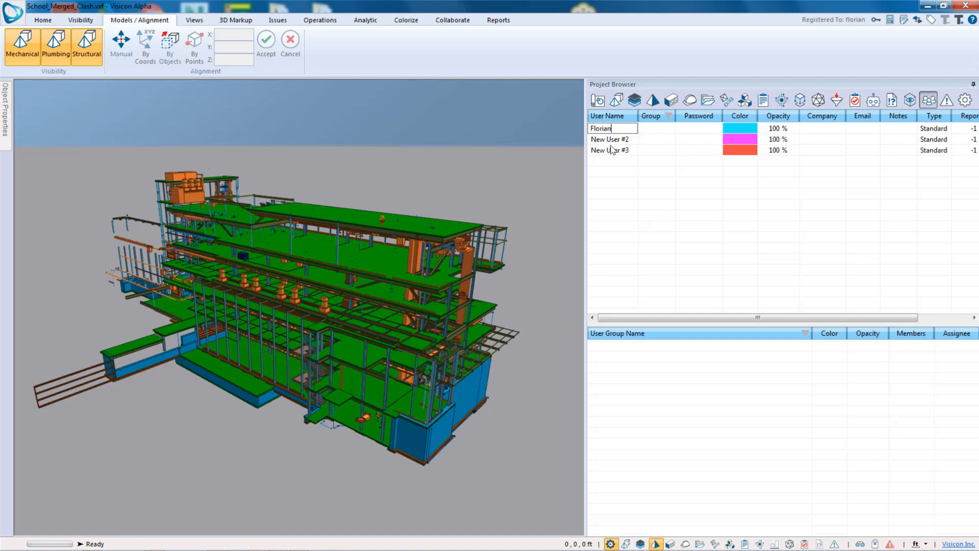
key("Return")
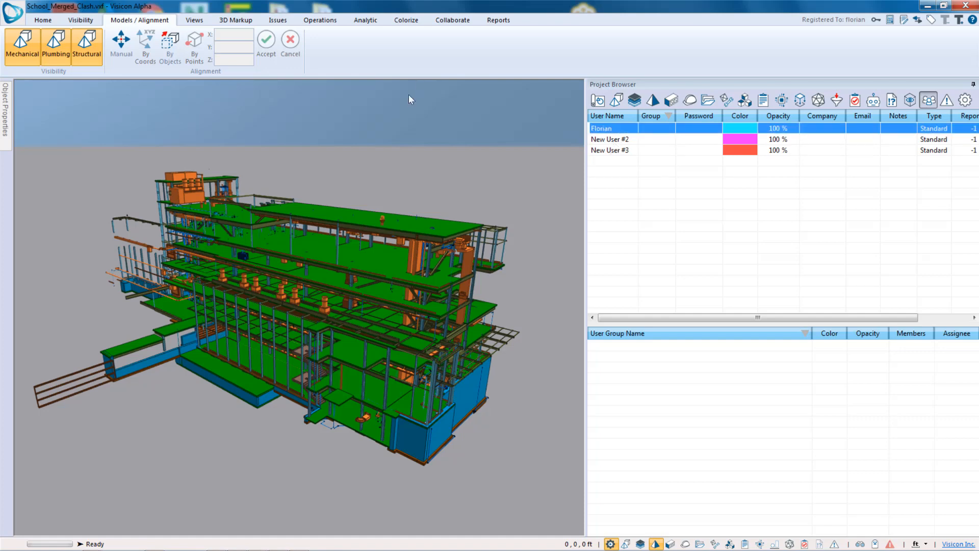
left_click(622, 139)
left_click(623, 139)
type("John")
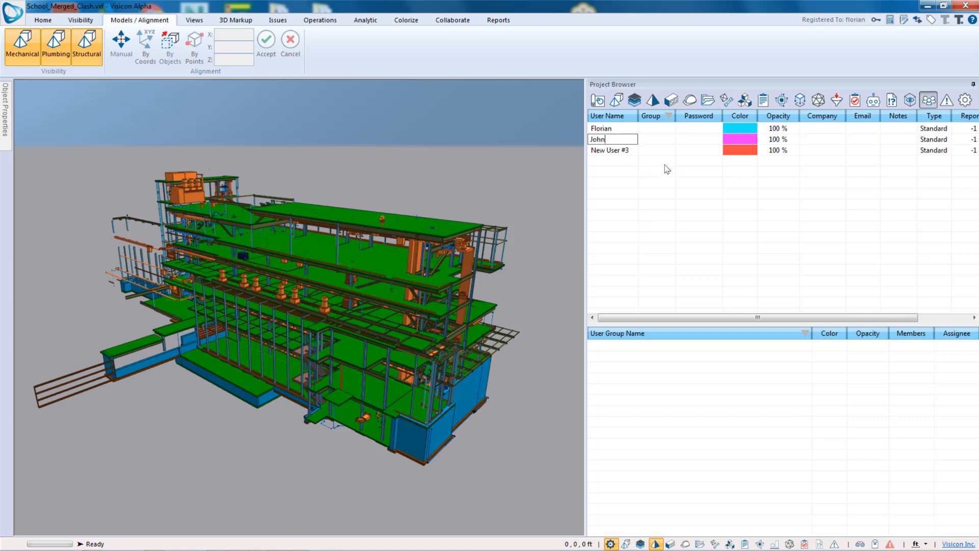
key("Return")
left_click(612, 150)
left_click(613, 150)
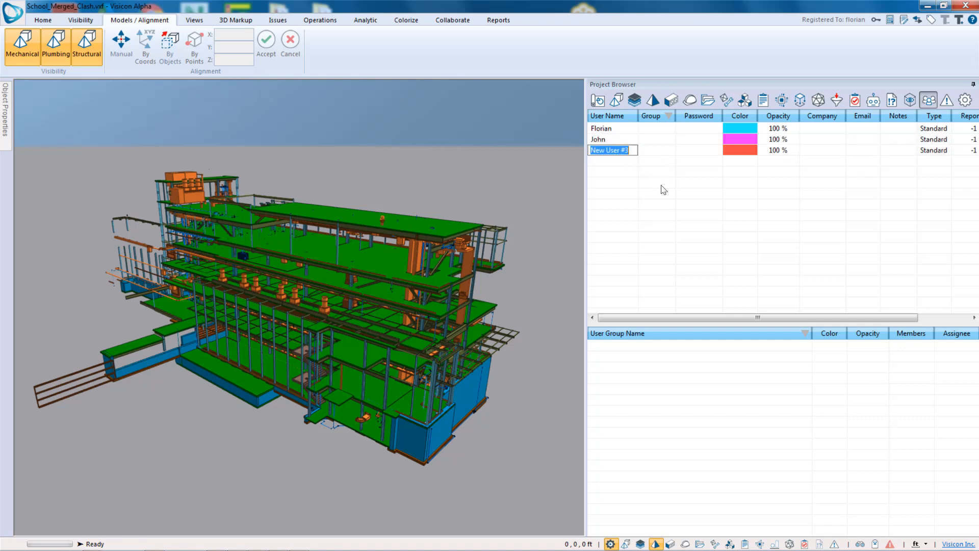
type("Sally")
key("Return")
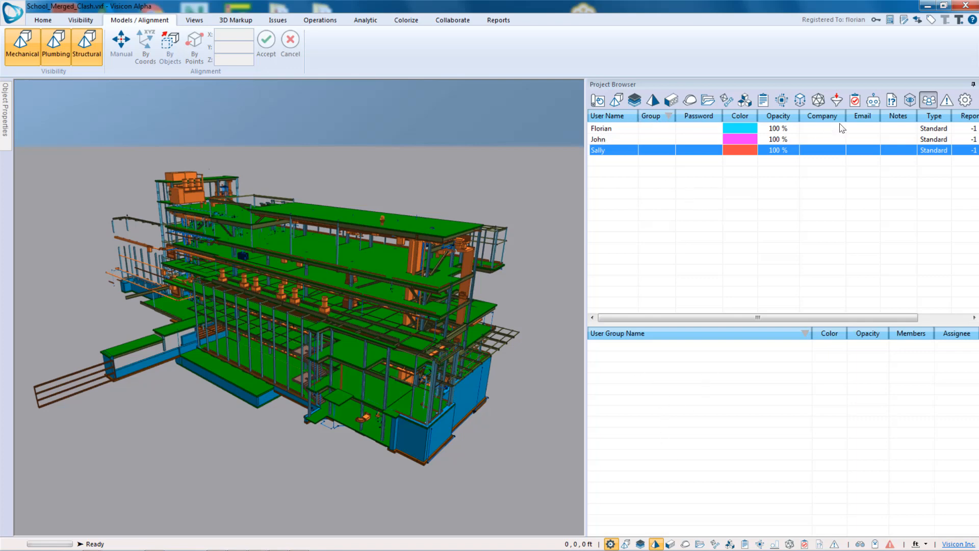
- Insert a new user group named ACME Construction
left_click(669, 393)
right_click(665, 388)
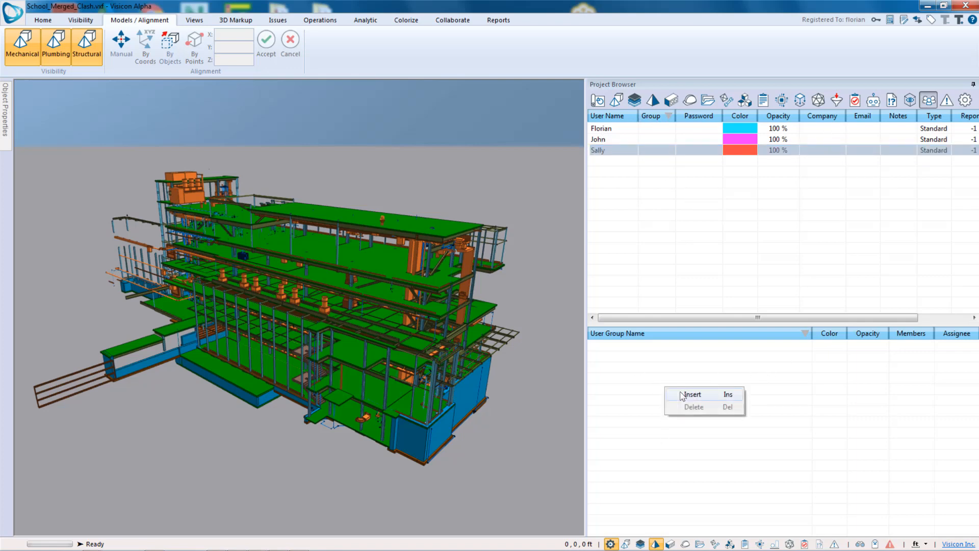
left_click(682, 394)
left_click(665, 346)
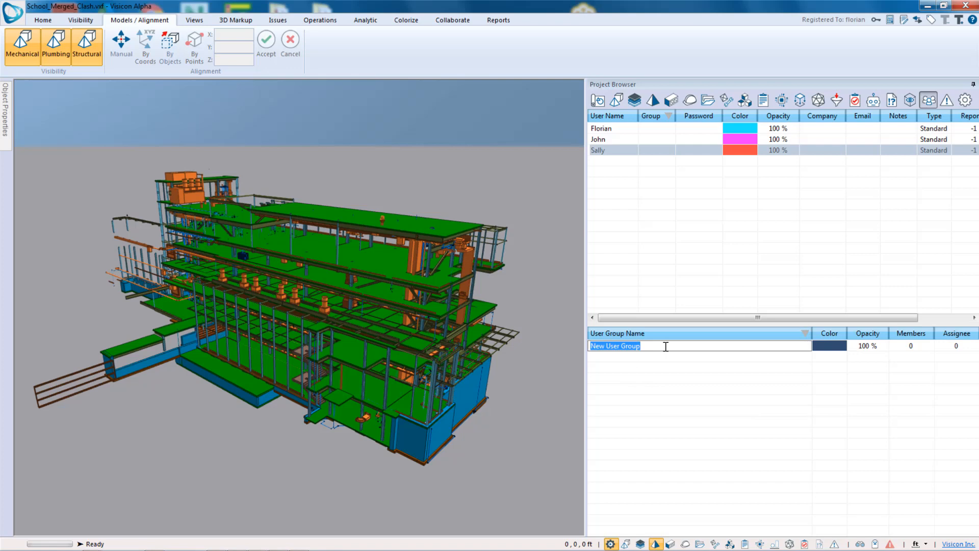
type("ACME Construction")
key("Return")
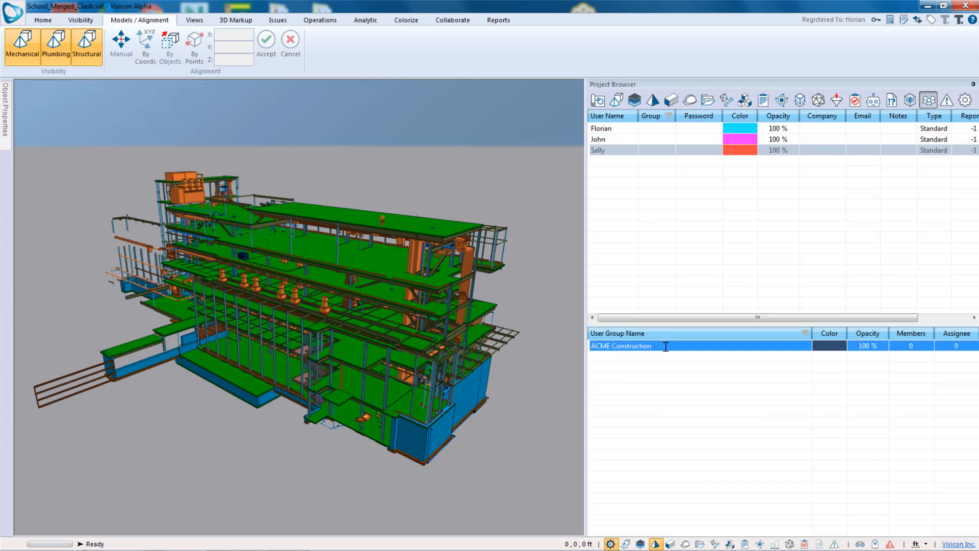
- Assign two of the users to the ACME Construction group
left_click(665, 141)
left_click(657, 140)
left_click(666, 151)
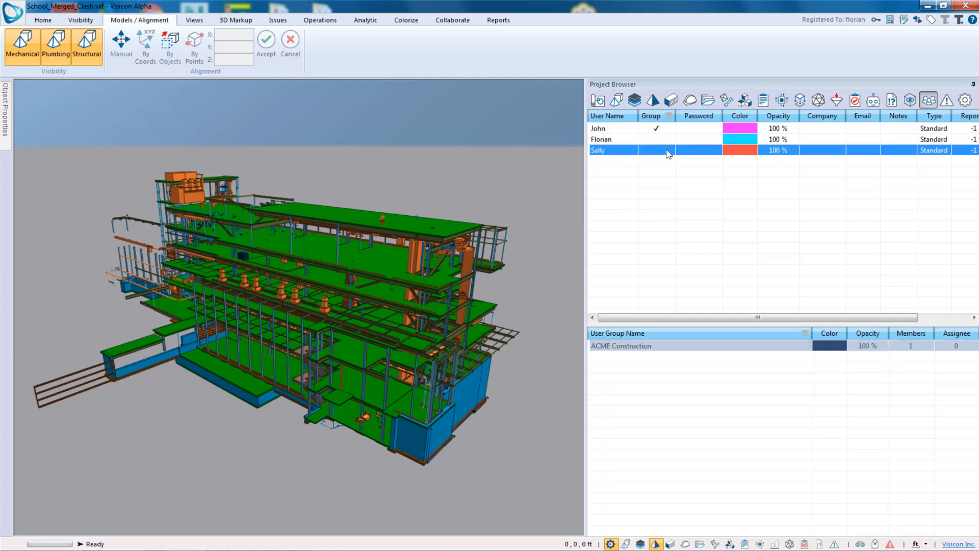
left_click(662, 151)
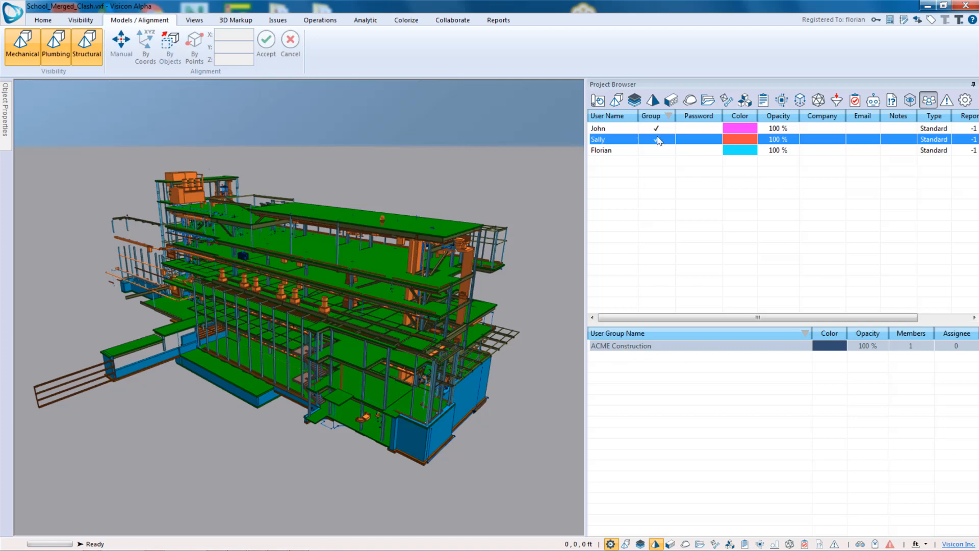
- Switch the Project Browser to filters and colorize the model by Material
left_click(836, 100)
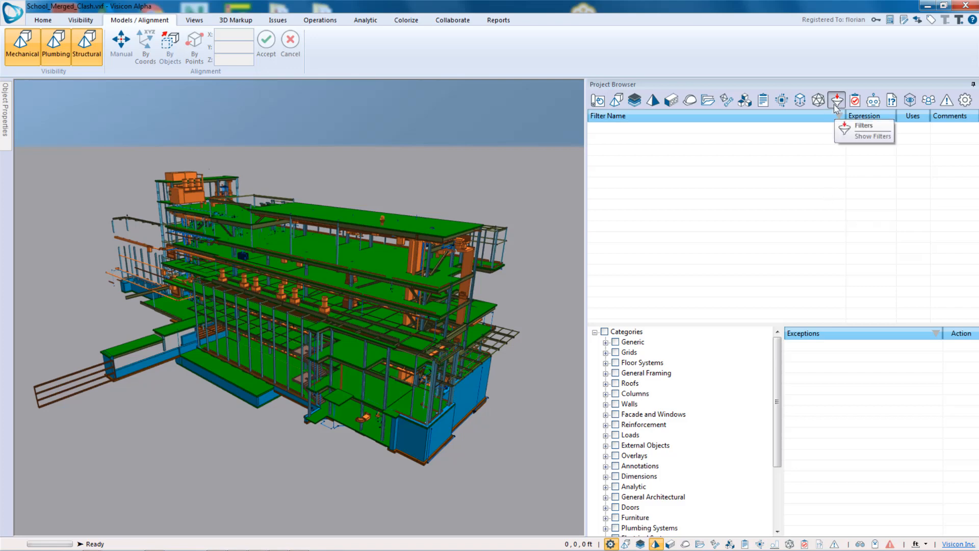
left_click(406, 20)
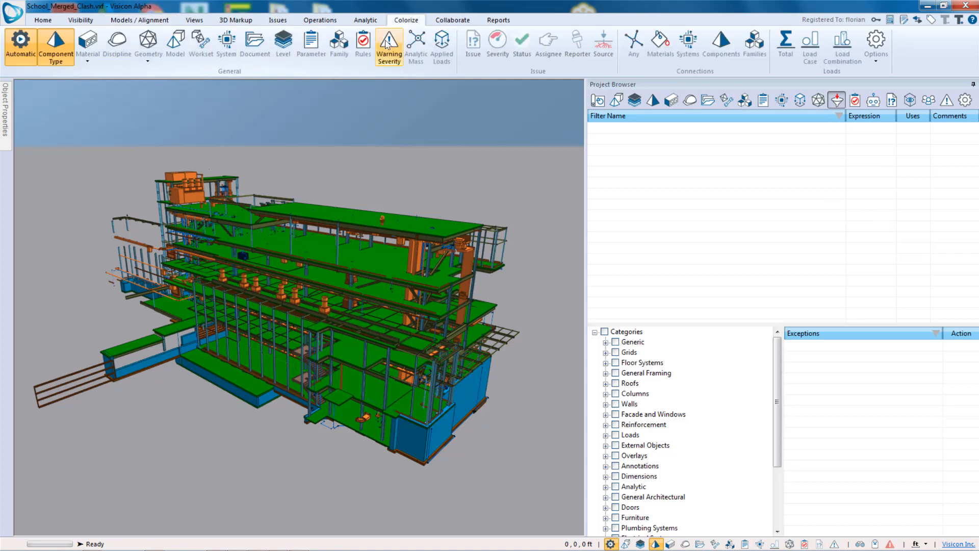
left_click(89, 46)
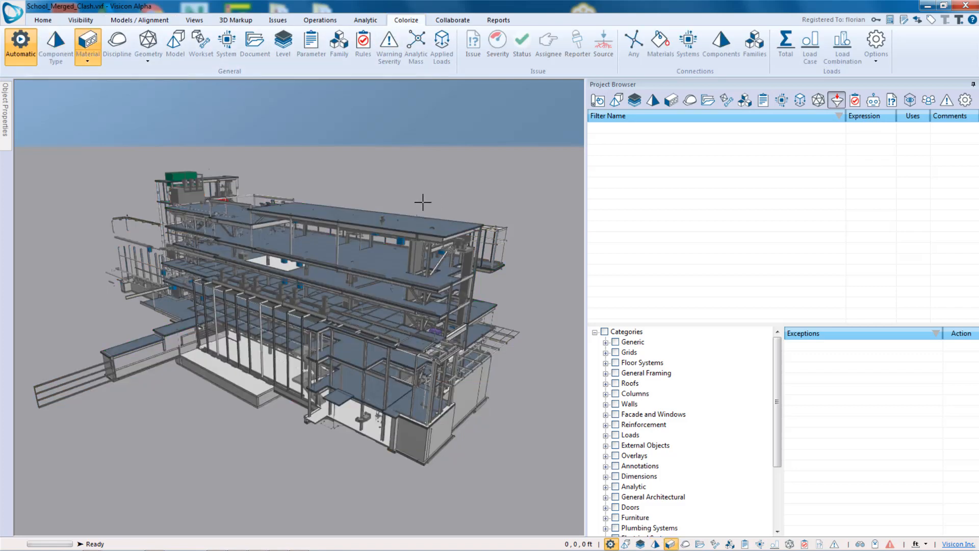
- Insert a new filter into the filter list
left_click_drag(449, 372, 401, 348)
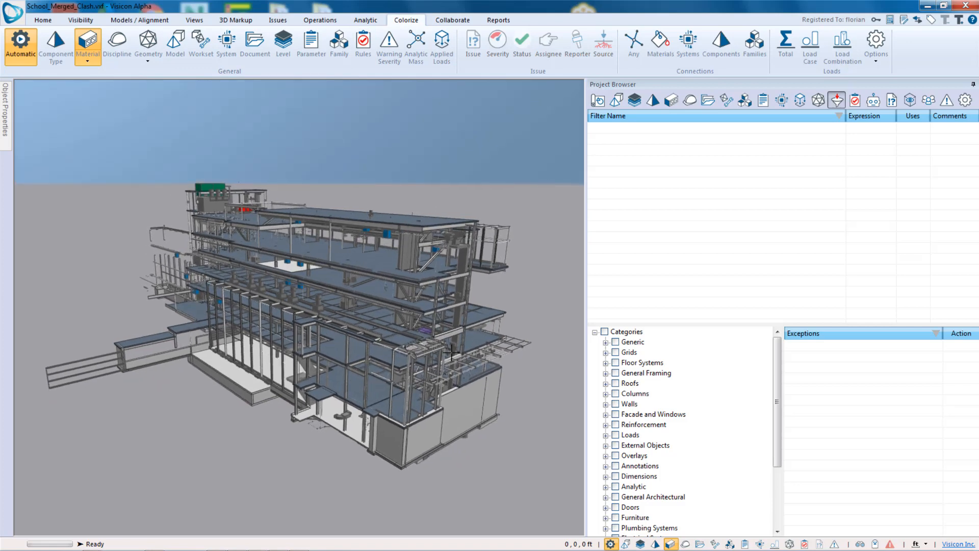
right_click(673, 156)
left_click(704, 163)
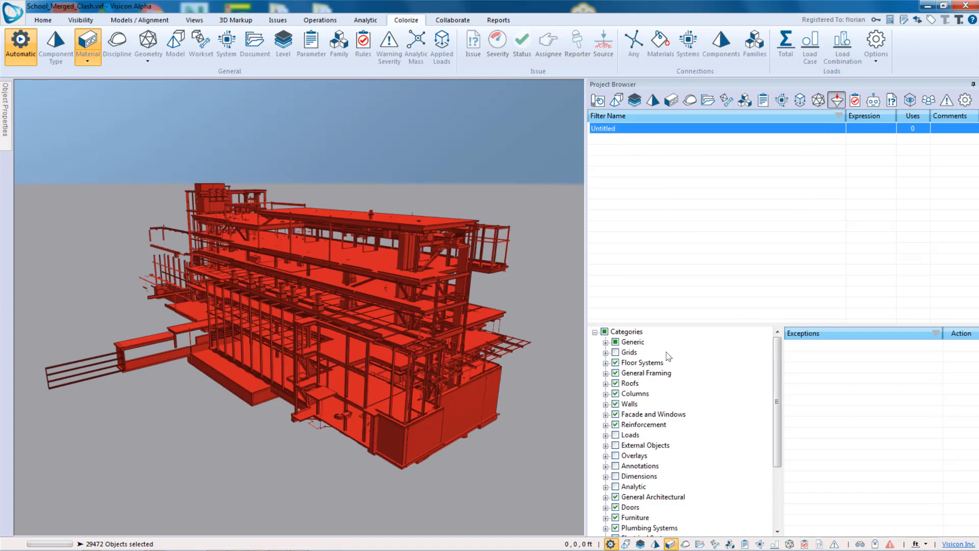
- Browse the new filter's category tree, expanding and collapsing Floor Systems
left_click_drag(779, 398, 779, 459)
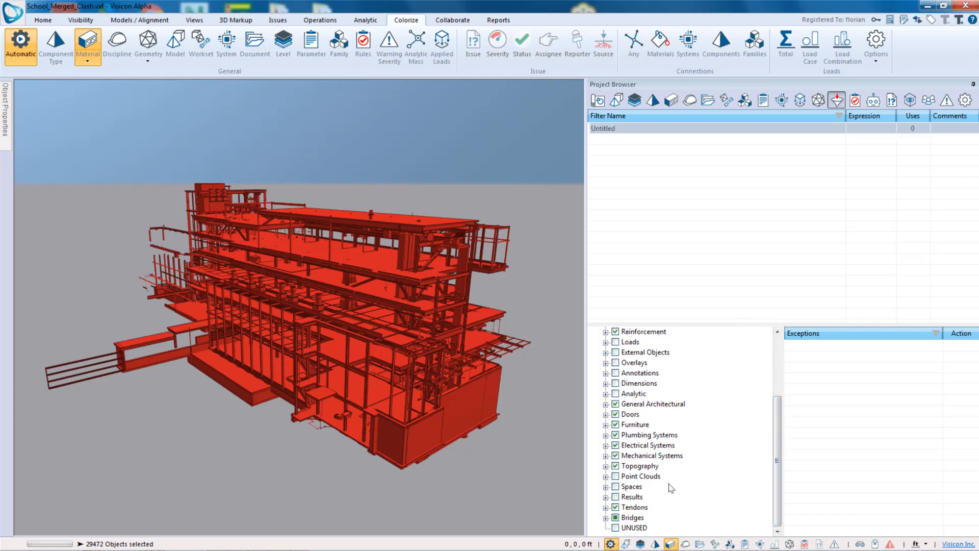
scroll(760, 416, "up", 3)
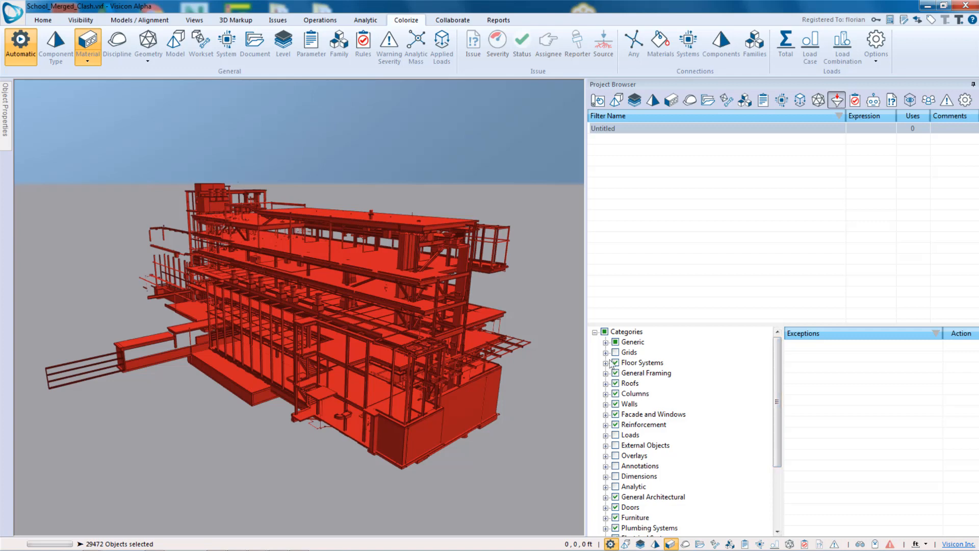
left_click(606, 362)
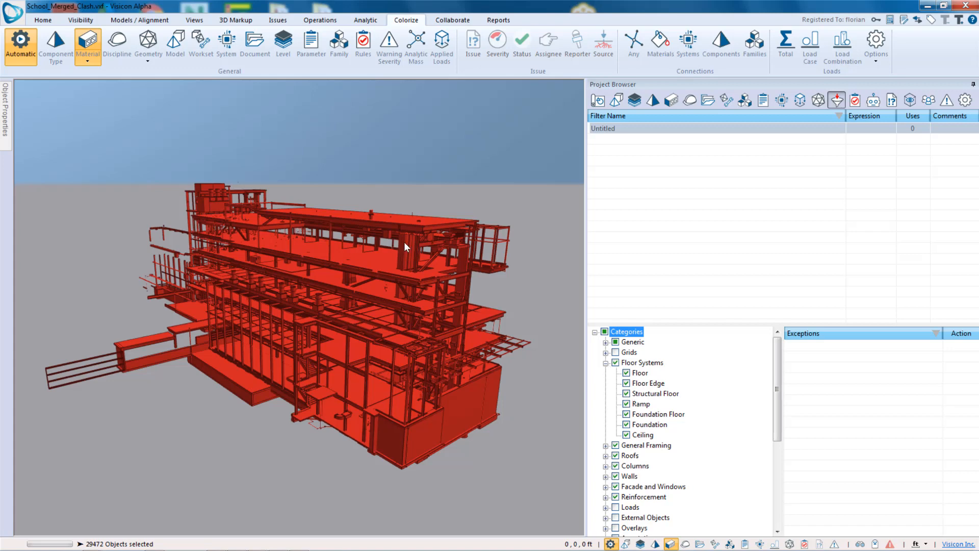
left_click(606, 362)
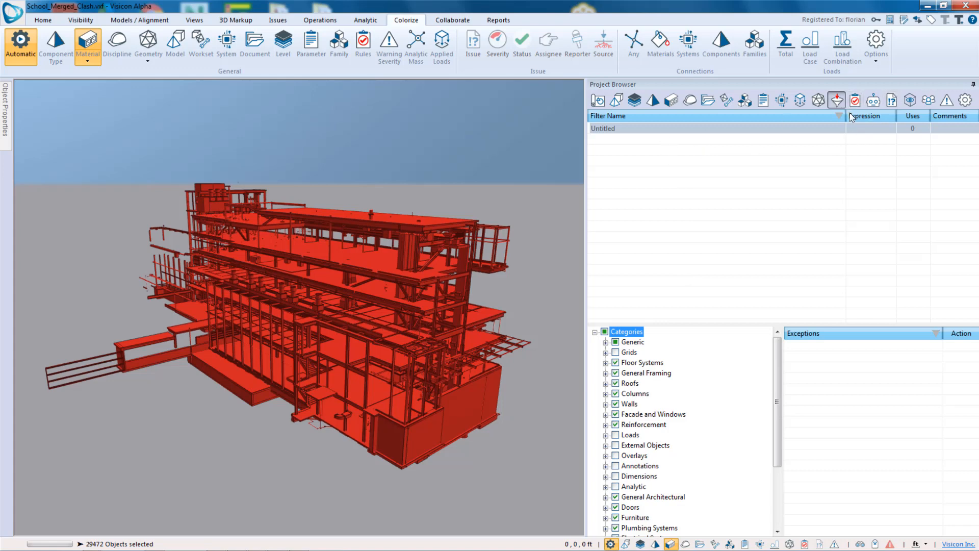
- Resize the filter list's Expression and Uses columns
left_click_drag(844, 117, 808, 117)
left_click(758, 128)
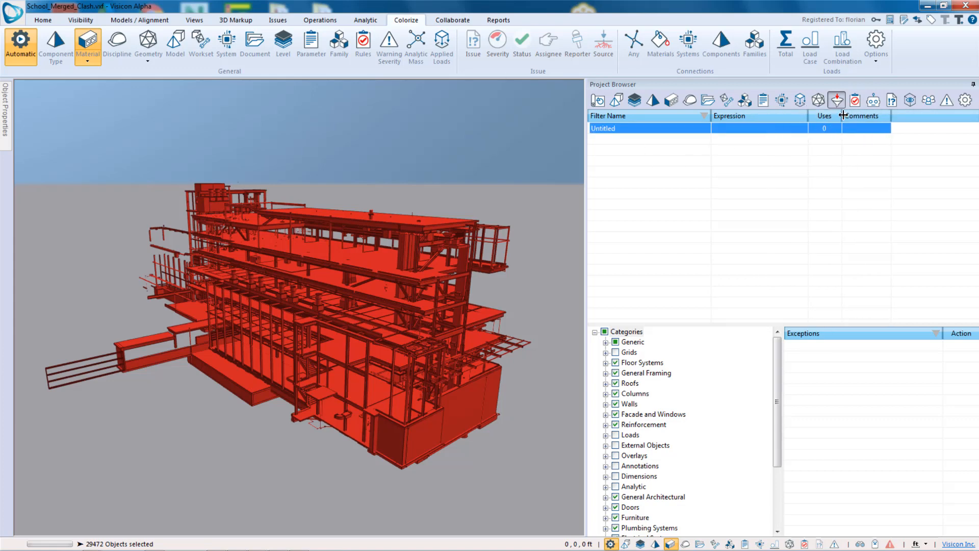
left_click_drag(842, 117, 858, 117)
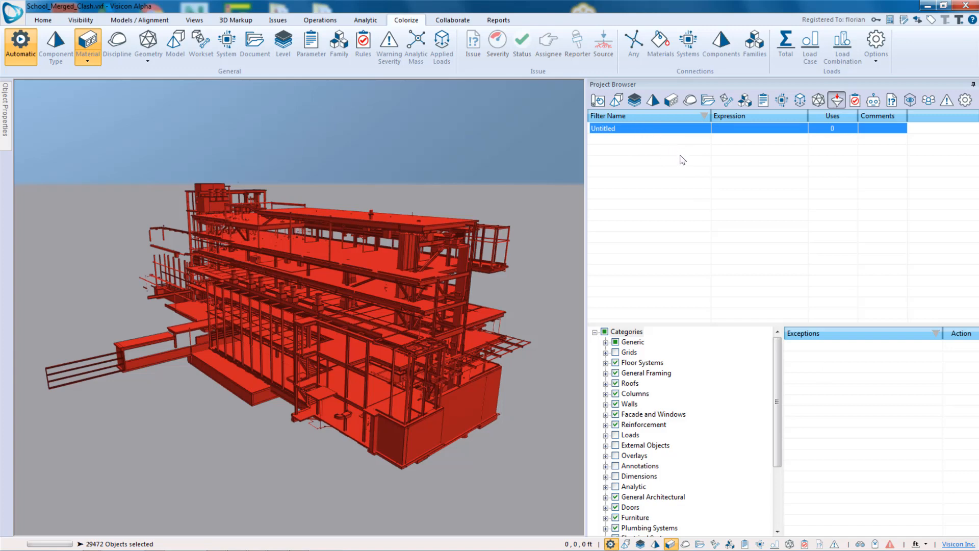
- Rename the new filter as Mechanical Model
left_click(663, 131)
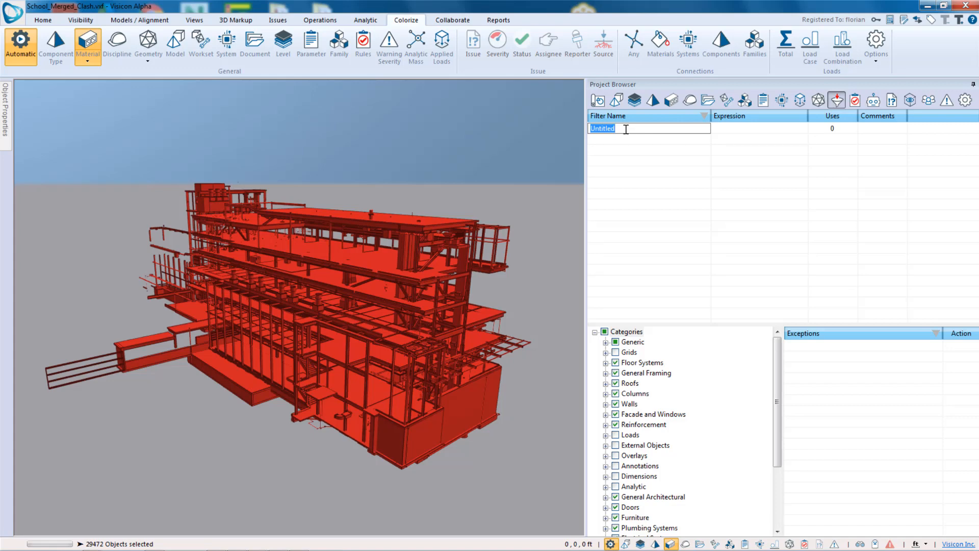
type("Mechanical Model")
key("Return")
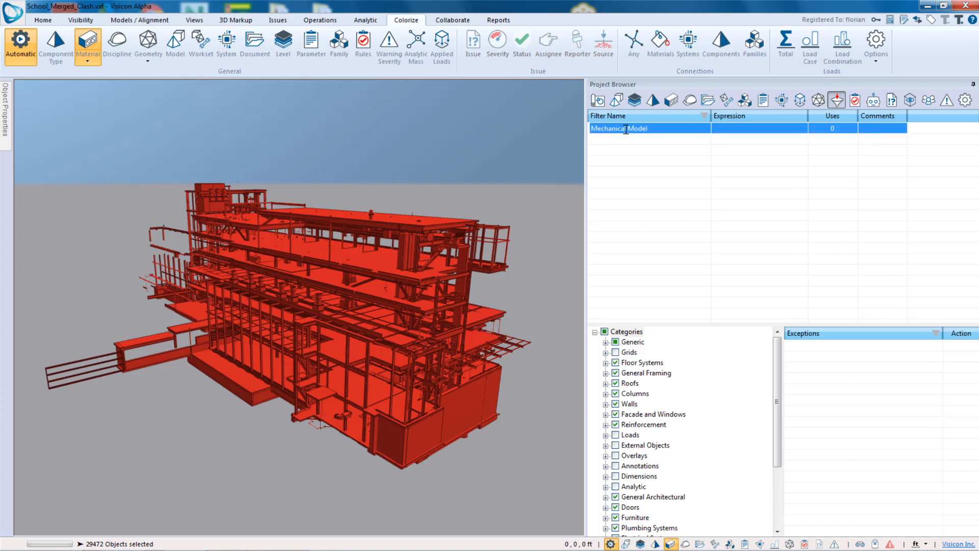
- Open the object properties panel and inspect a selected floor's properties, including its Model value
left_click(751, 130)
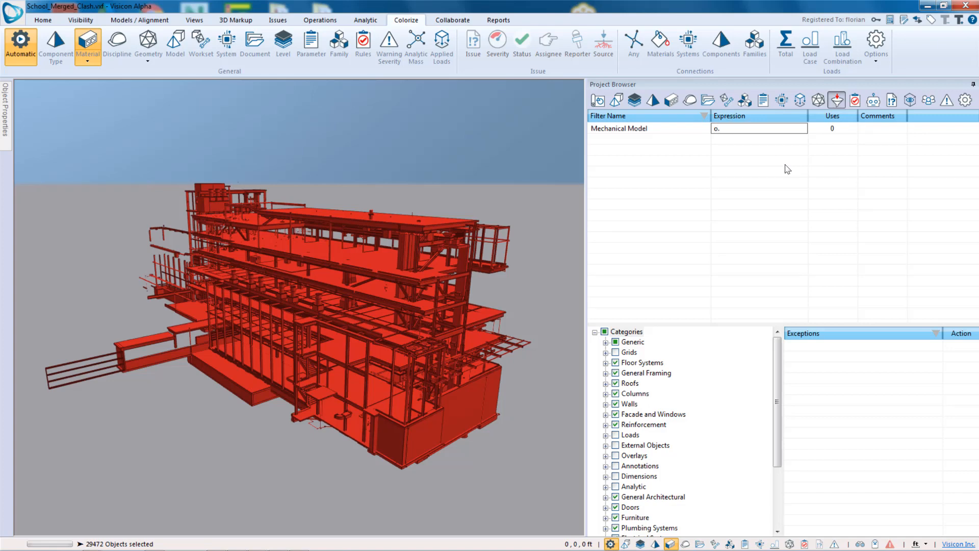
mouse_move(6, 116)
left_click(165, 84)
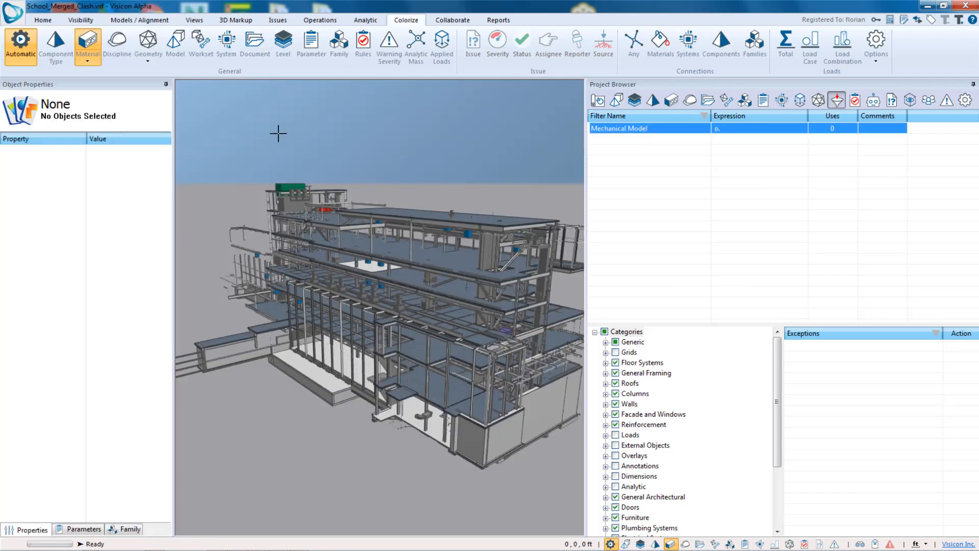
left_click(401, 276)
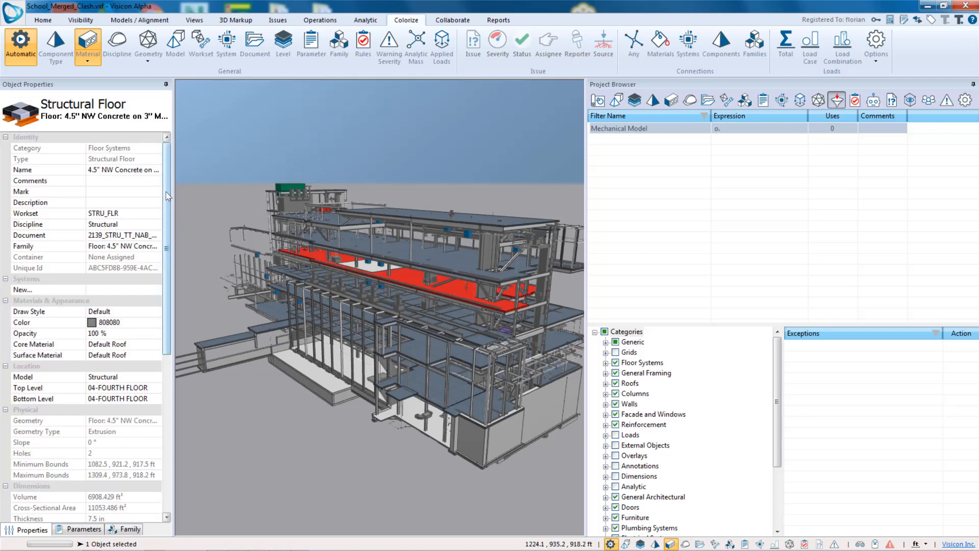
scroll(169, 220, "down", 1)
scroll(168, 219, "down", 1)
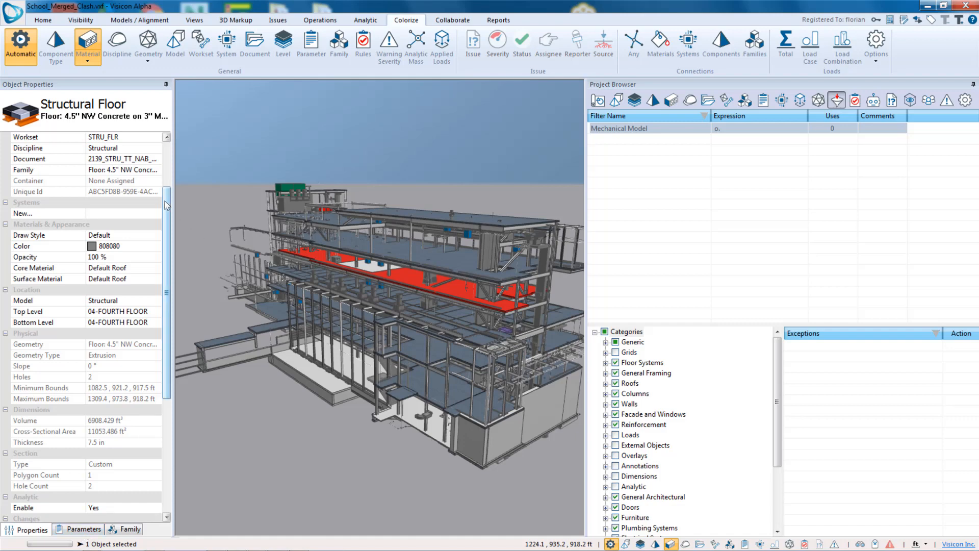
mouse_move(167, 207)
left_mouse_down()
mouse_move(166, 163)
mouse_move(163, 223)
left_mouse_up()
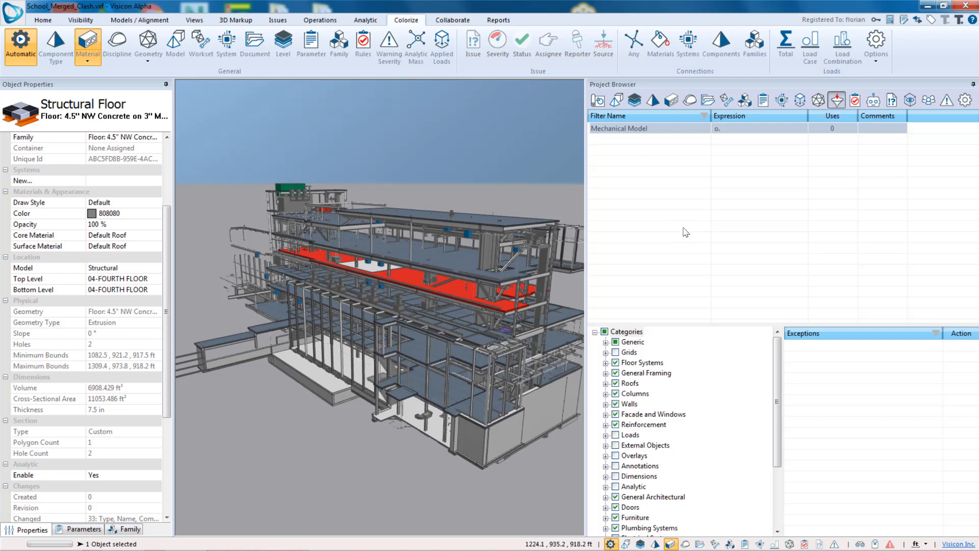
- Set the Mechanical Model filter's expression to o.Model.Name = "Mechanical"
left_click(739, 131)
left_click(739, 132)
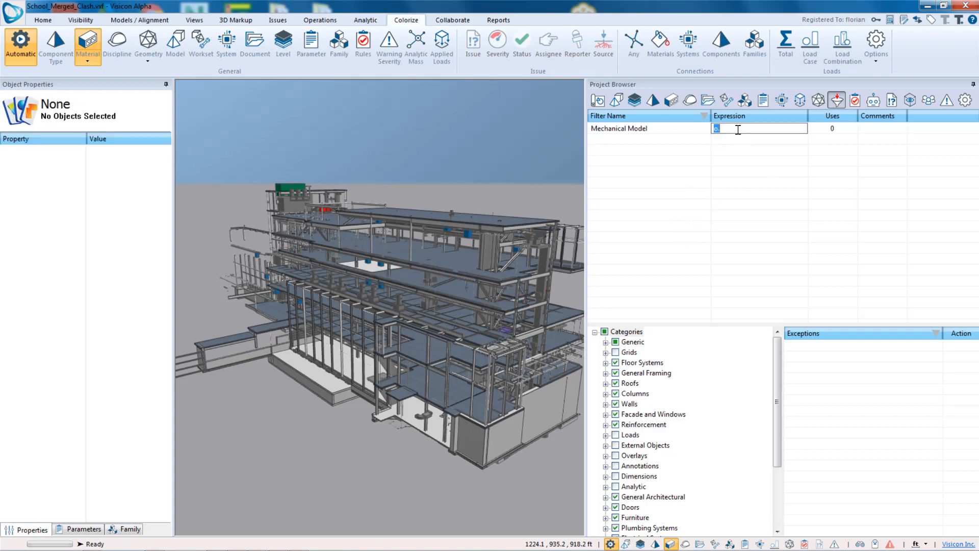
left_click(737, 129)
type("Model.Name = \"Mechanical\"")
key("Return")
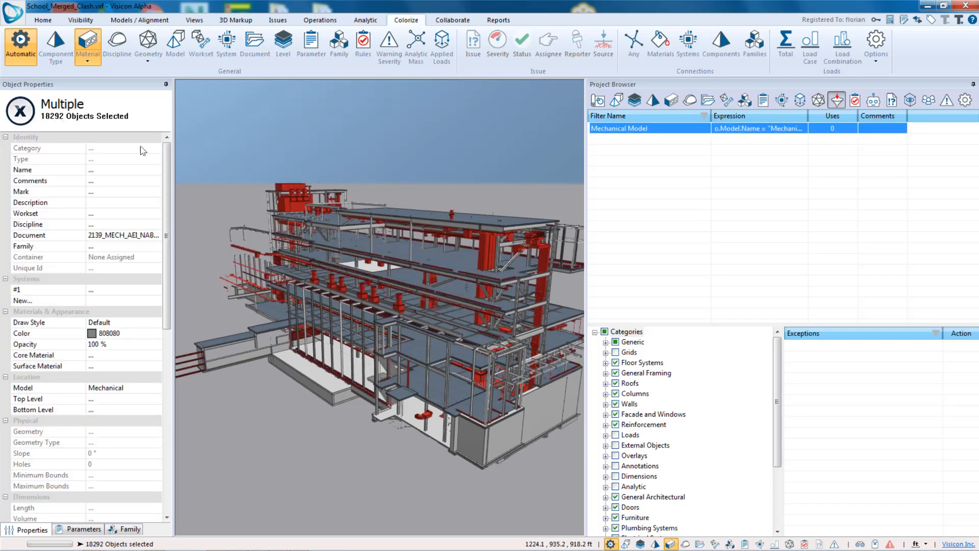
- Clone the Mechanical Model filter and rename the copy as Structural Model
right_click(665, 134)
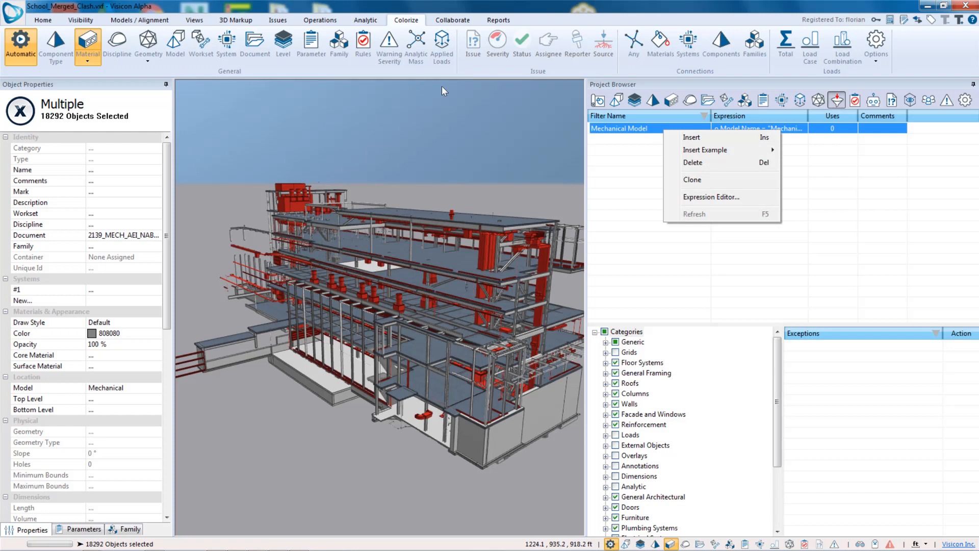
left_click(738, 181)
left_click(678, 138)
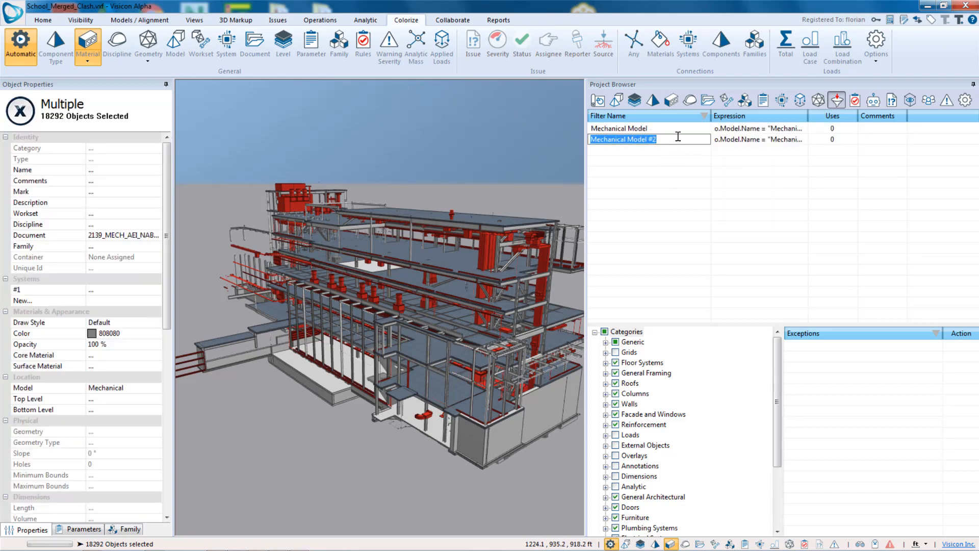
type("Structura")
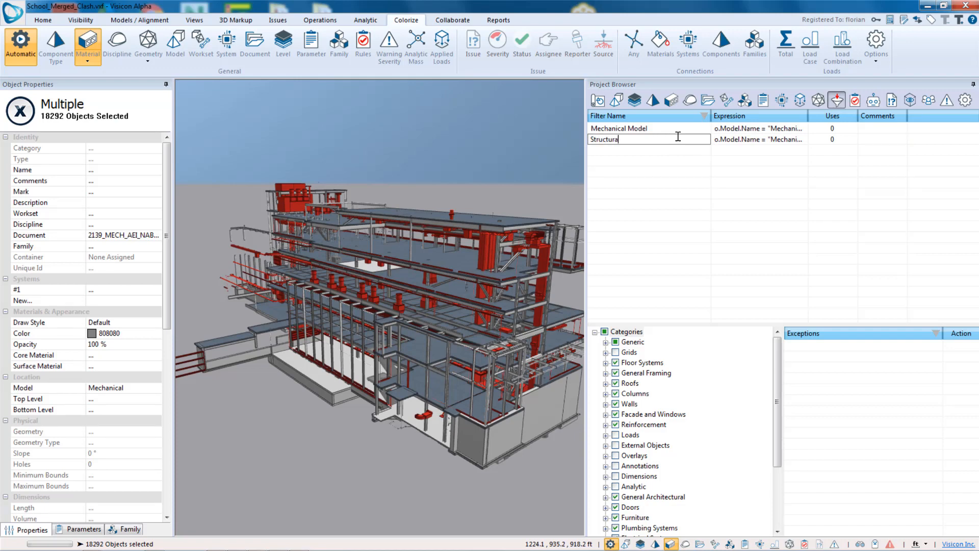
type("l Model")
- Change the Structural Model filter's expression to o.Model.Name = "Structural"
left_click(753, 141)
left_click(779, 142)
left_click(786, 138)
left_click(799, 138)
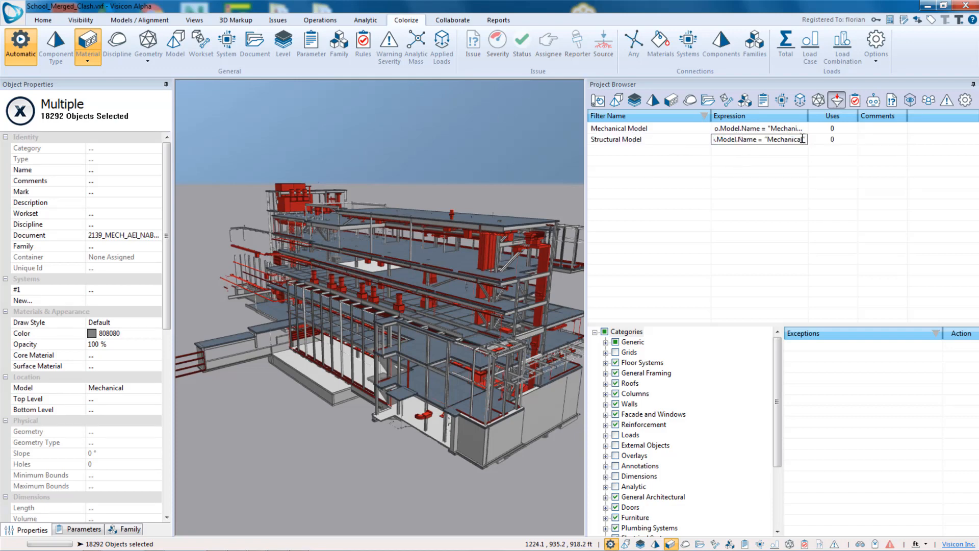
key("BackSpace")
key("BackSpace")
key("BackSpace")
key("BackSpace")
key("BackSpace")
key("BackSpace")
key("BackSpace")
key("BackSpace")
key("BackSpace")
key("BackSpace")
key("BackSpace")
type("Structural\"")
key("Return")
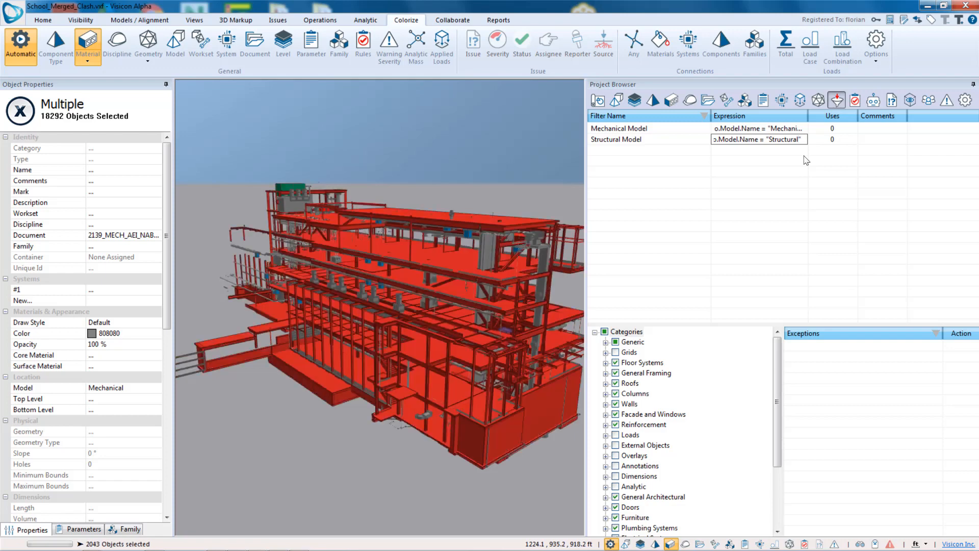
- Clone the Structural Model filter and rename the copy as Plumbing Model
right_click(646, 142)
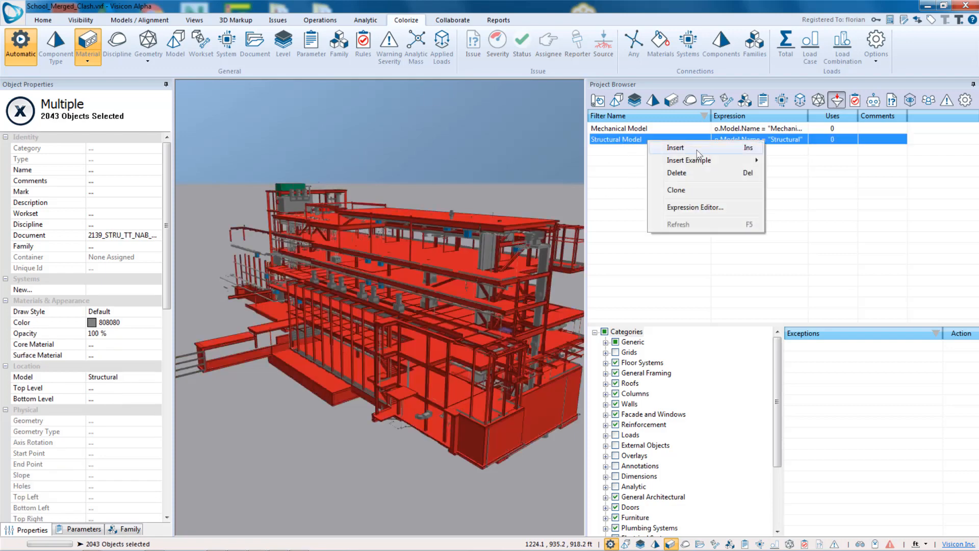
left_click(702, 191)
left_click(652, 152)
left_click(653, 152)
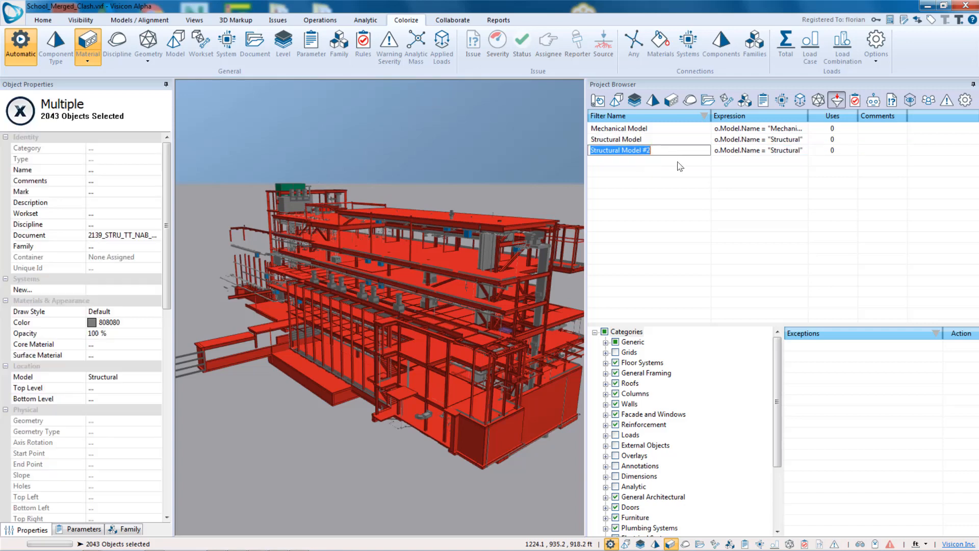
type("P")
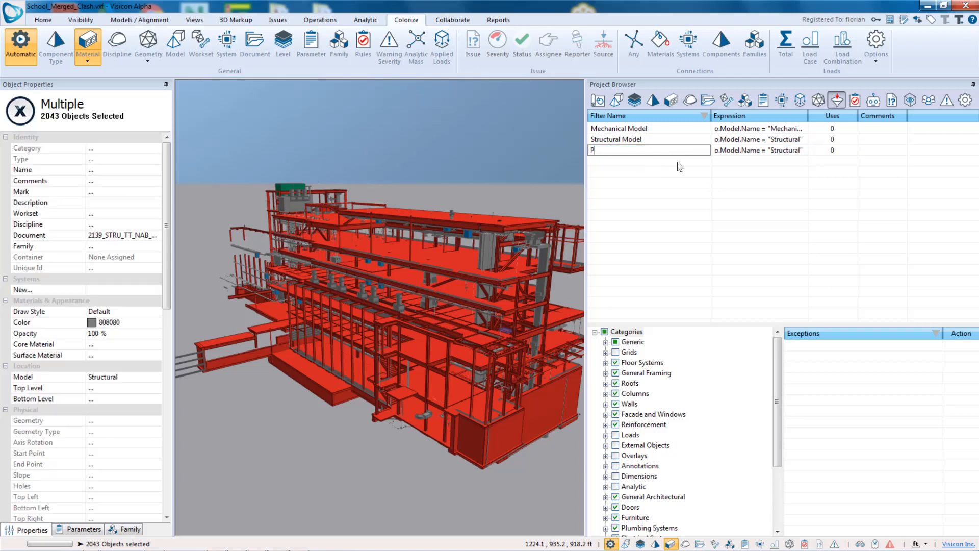
type("lumbing Model")
key("Tab")
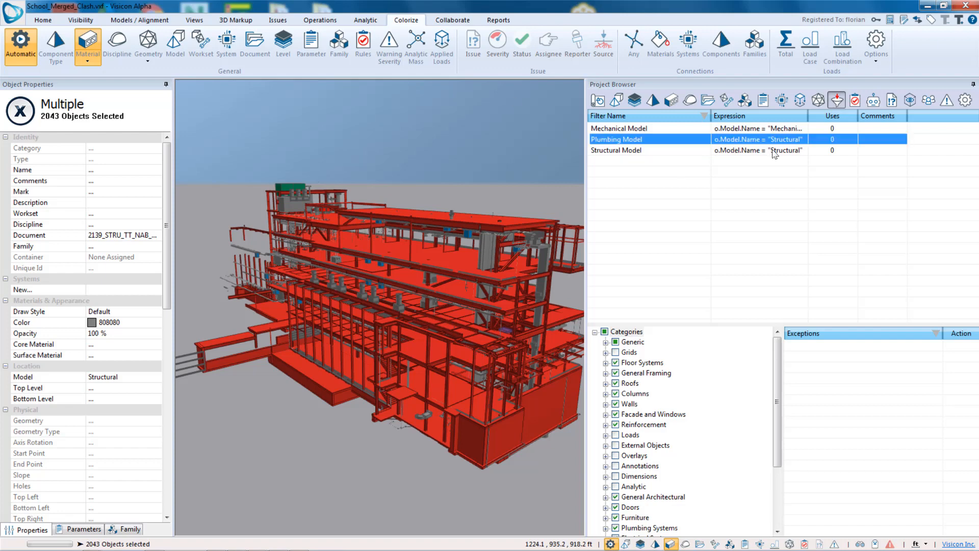
- Change the expression on the Structural Model row to o.Model.Name = "Plumbing"
left_click(800, 150)
key("BackSpace")
key("BackSpace")
key("BackSpace")
key("BackSpace")
key("BackSpace")
key("BackSpace")
key("BackSpace")
key("BackSpace")
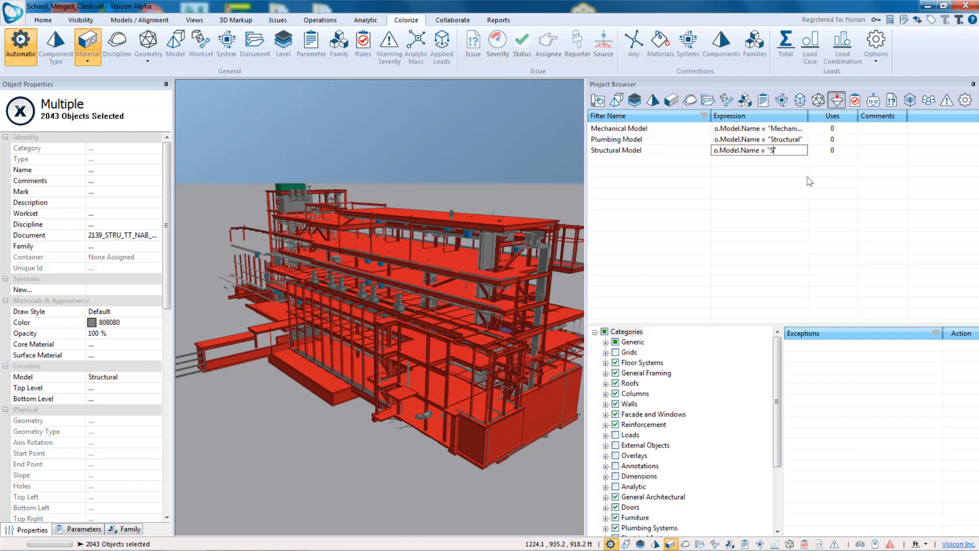
type("Plumbing")
key("Return")
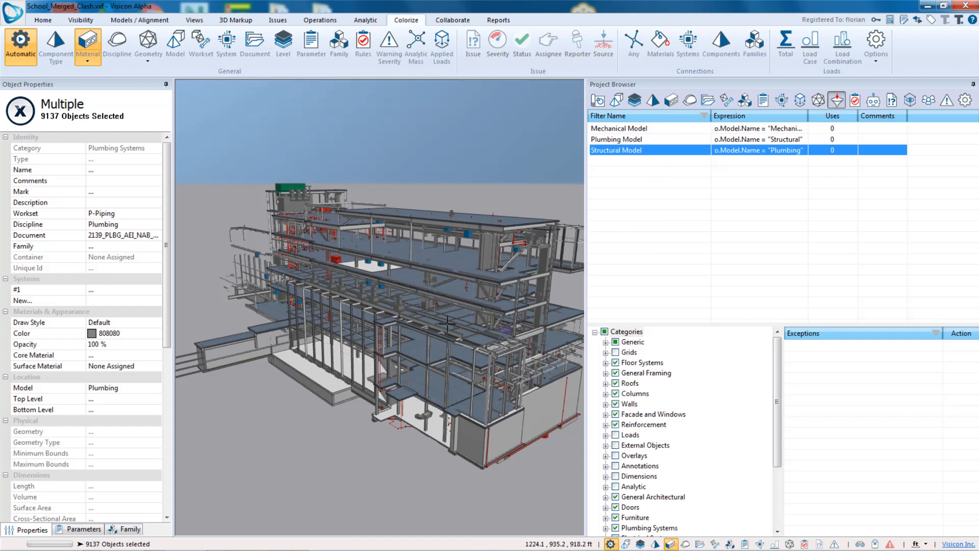
- Zoom into the building and inspect a selected structural floor's properties
middle_click_drag(462, 327, 461, 326)
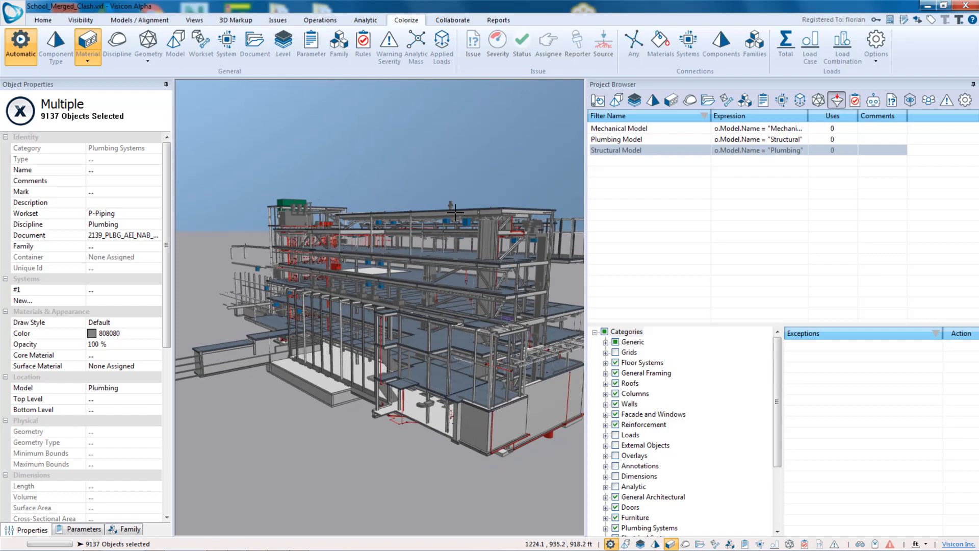
scroll(385, 366, "up", 5)
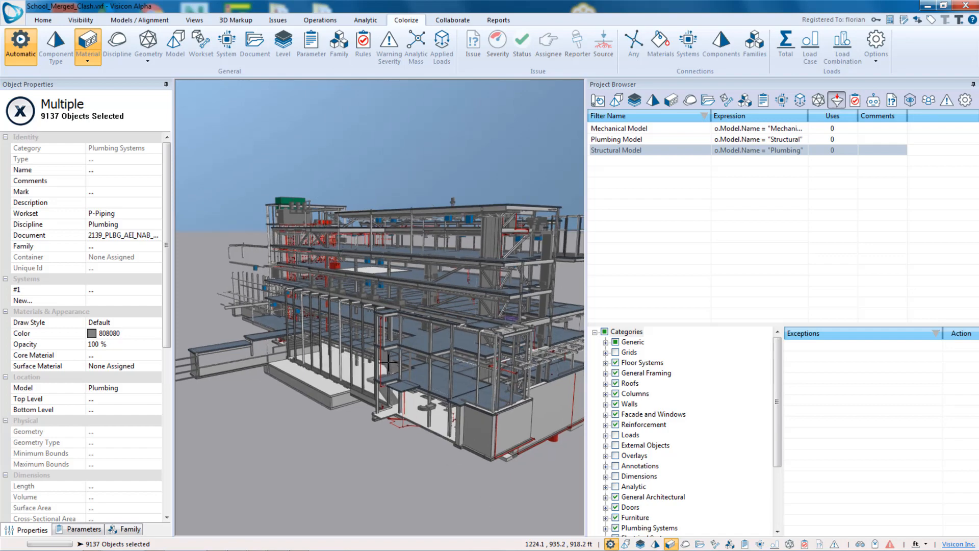
scroll(441, 336, "up", 5)
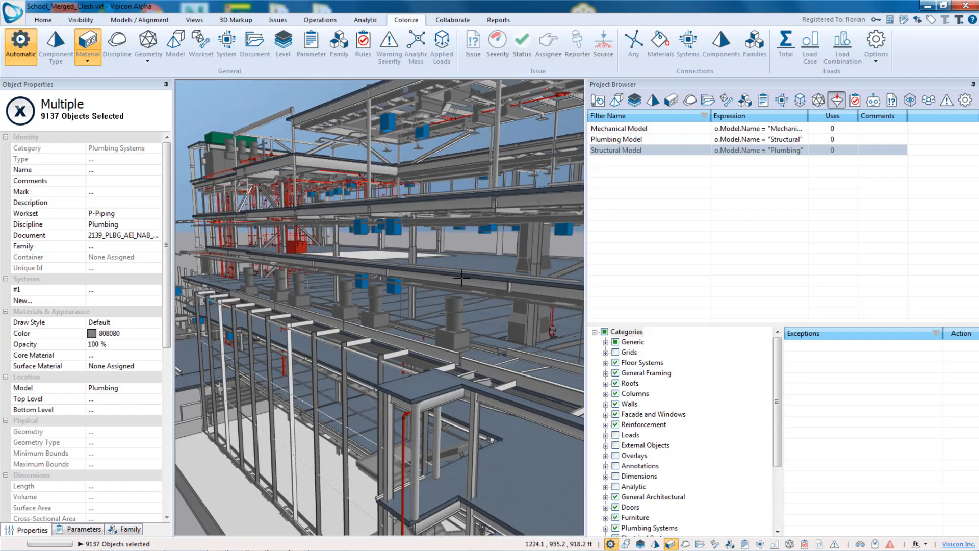
left_click(464, 279)
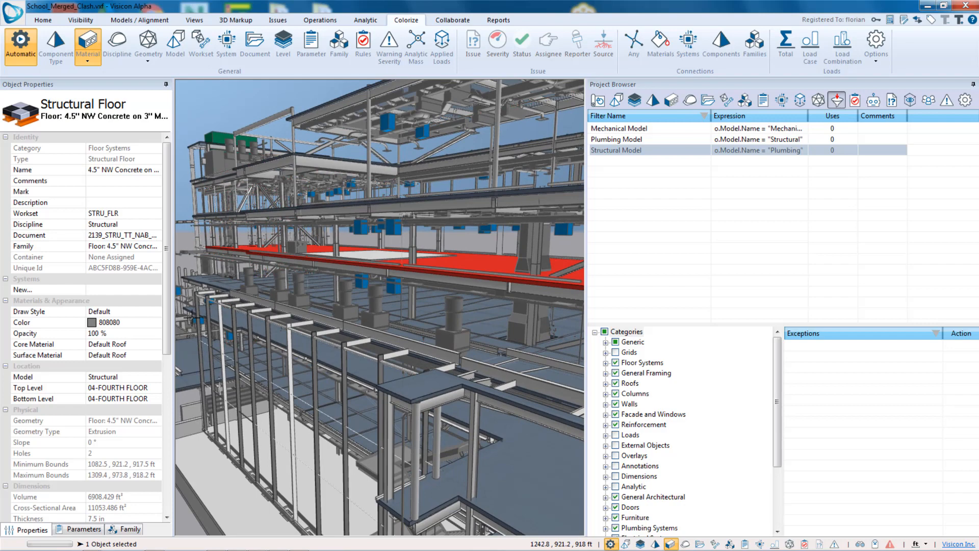
scroll(113, 200, "down", 4)
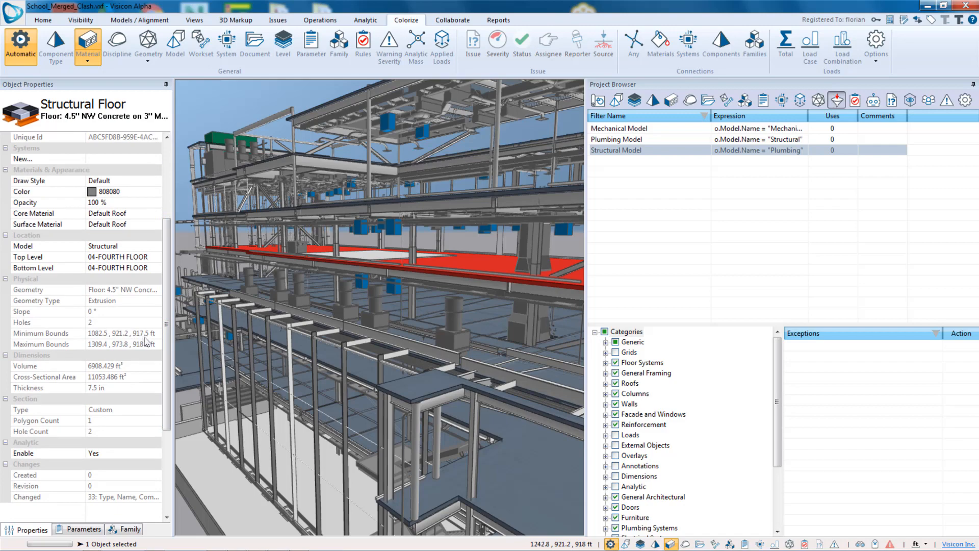
middle_click_drag(459, 326, 424, 301)
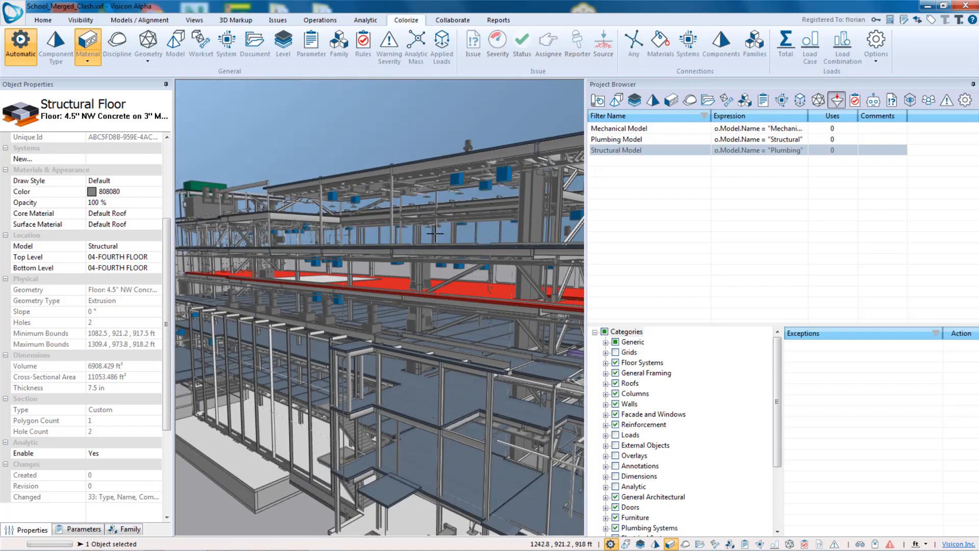
- Insert a new filter named Above 915 ft
left_click(655, 165)
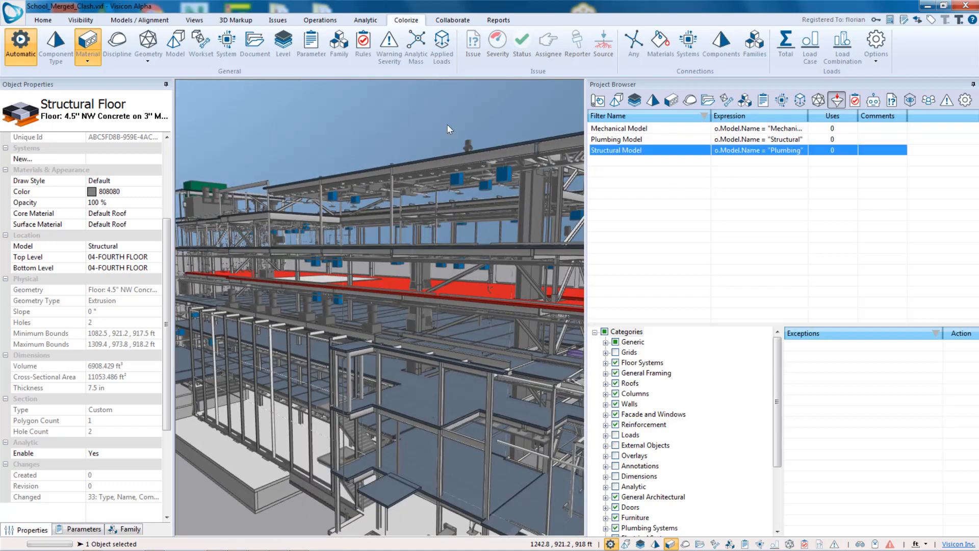
right_click(654, 165)
left_click(687, 171)
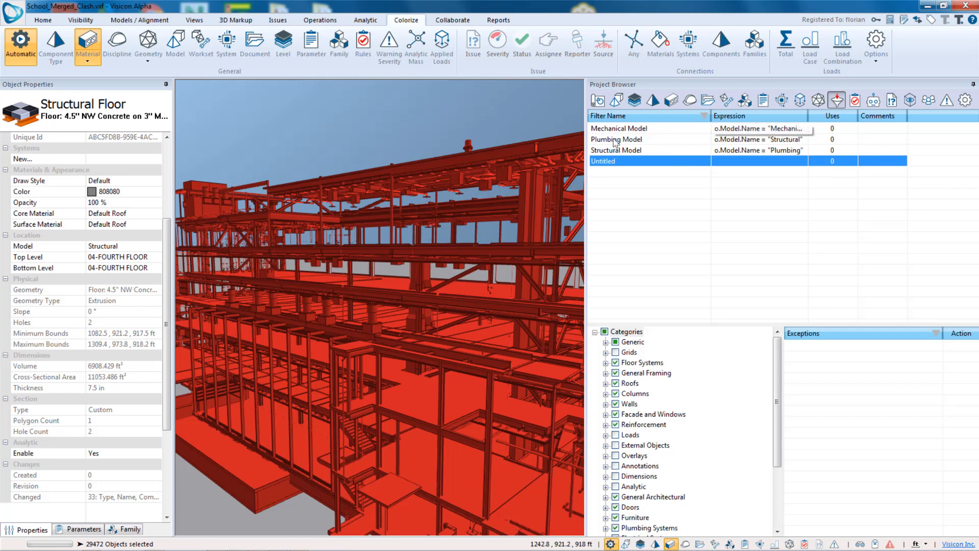
left_click(630, 163)
type("Ab")
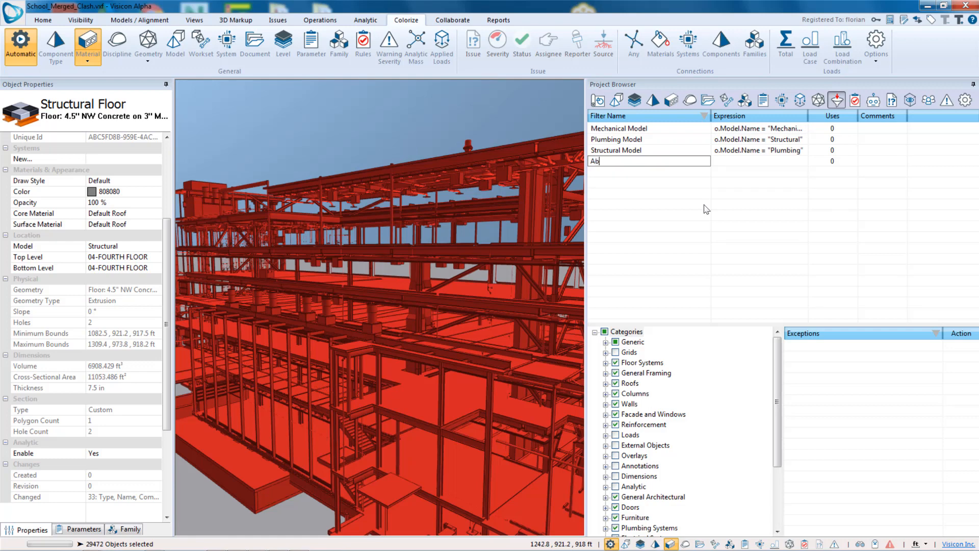
type("ove 915 ft")
key("Return")
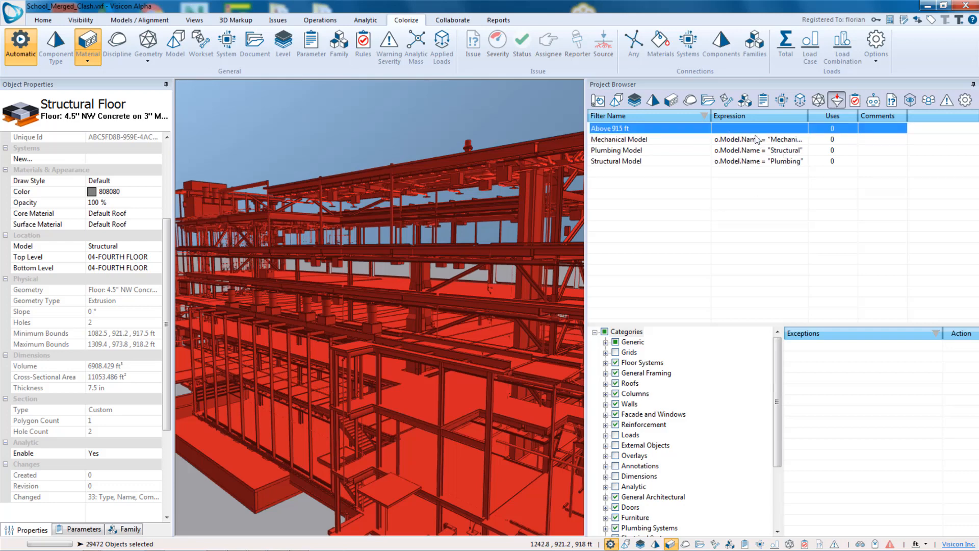
- Set the Above 915 ft filter's expression to o.MinimumBounds.z > 915
left_click(716, 128)
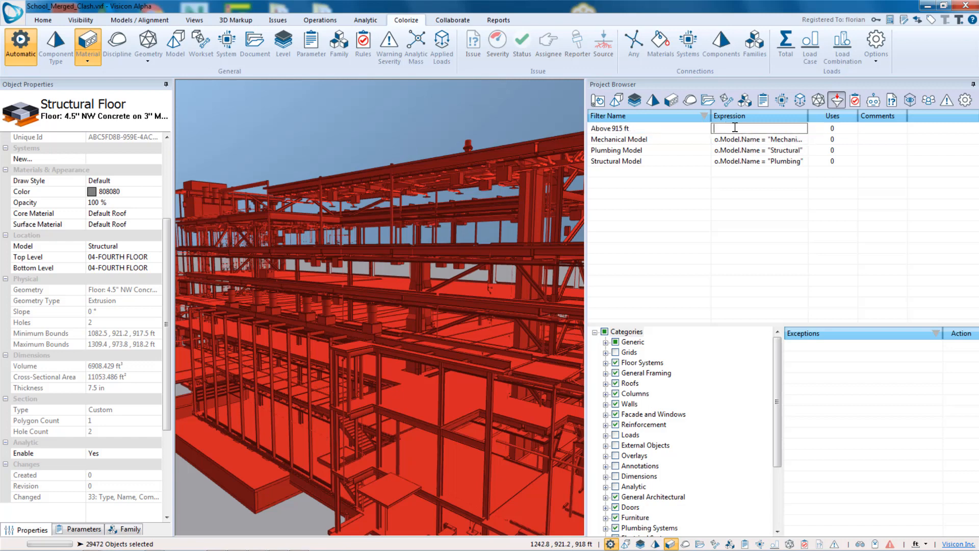
type("o.Minimu")
type("mBounds.z > 915")
key("Return")
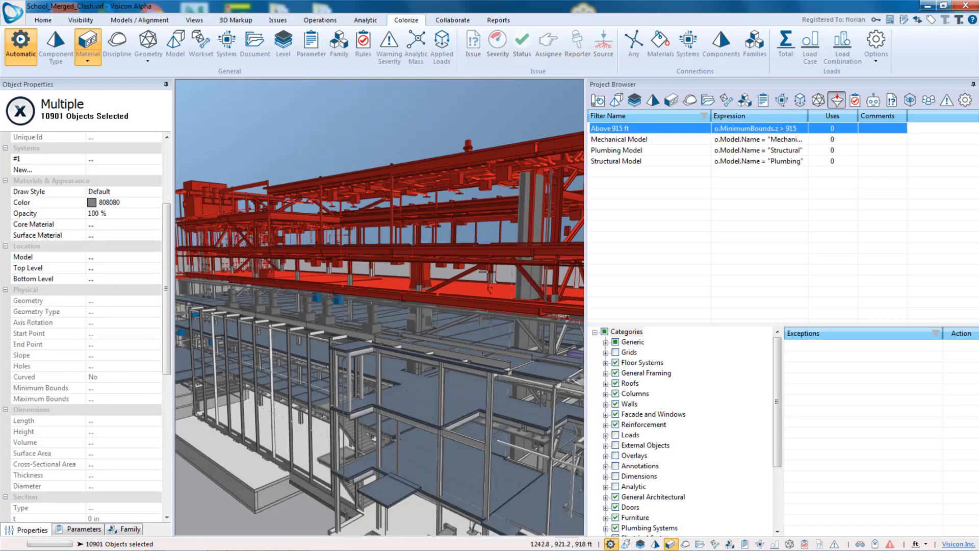
- Insert another new filter named Length less than 3ft
middle_click_drag(509, 258, 416, 306)
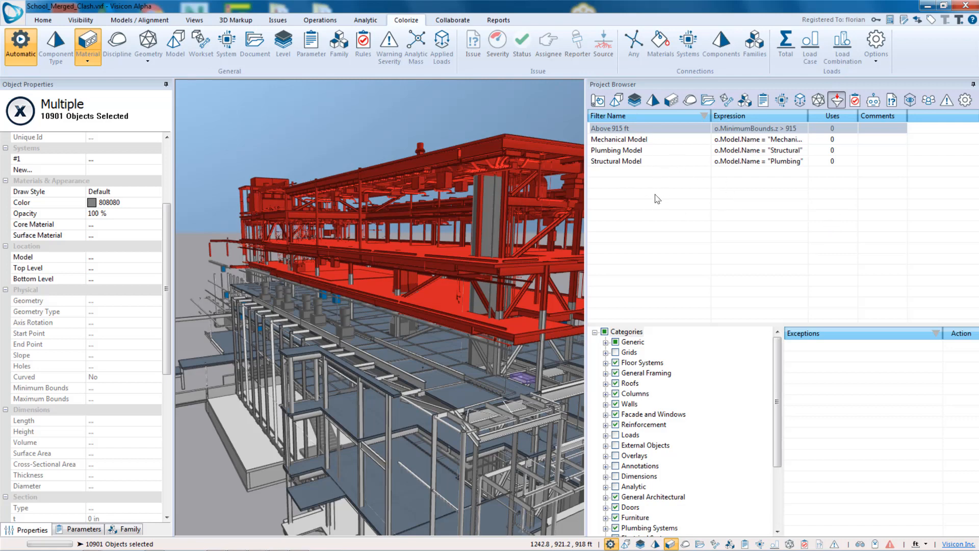
left_click(690, 236)
right_click(616, 176)
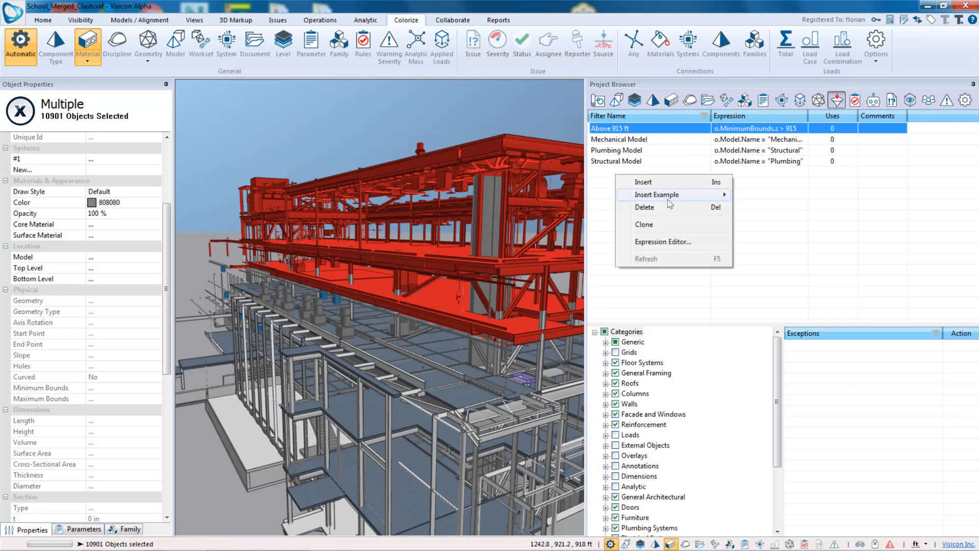
mouse_move(684, 194)
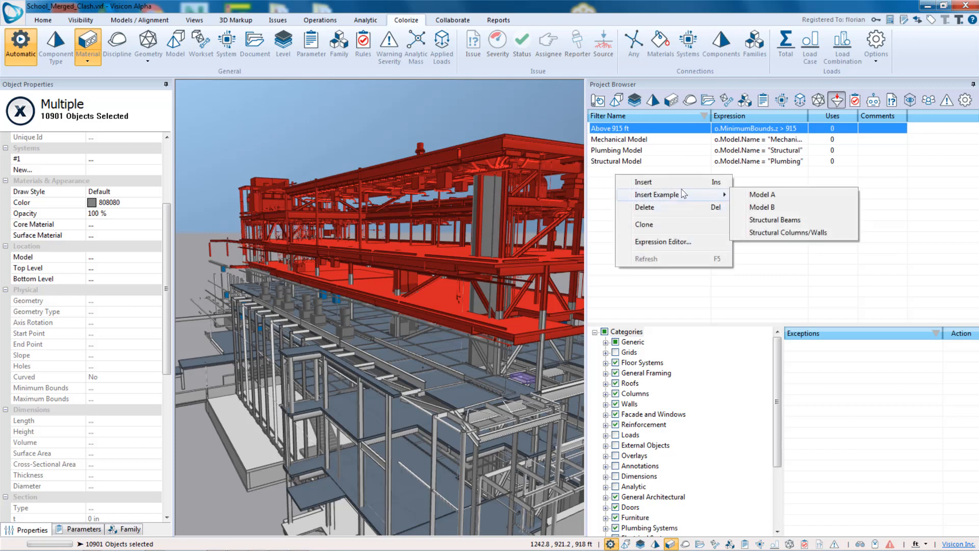
left_click(650, 182)
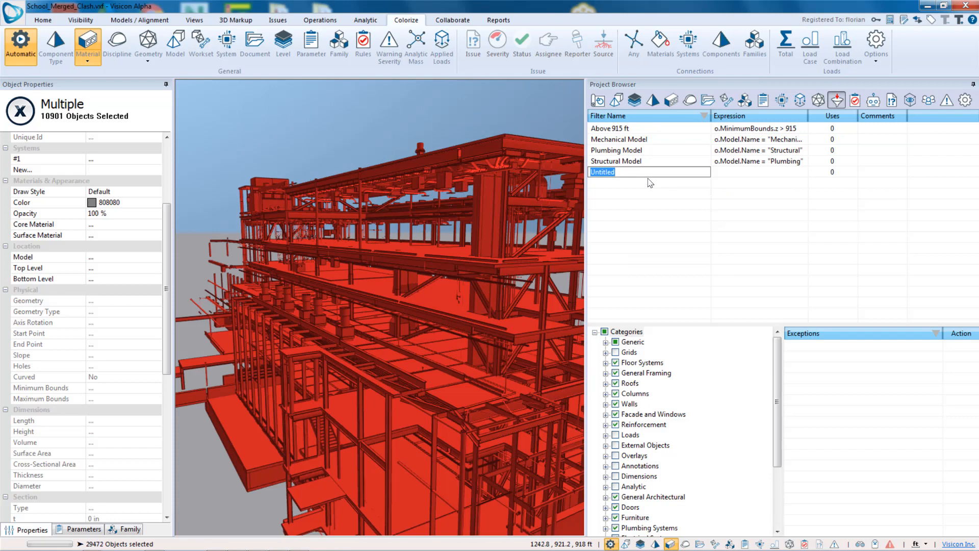
type("Length less than 3ft")
key("Return")
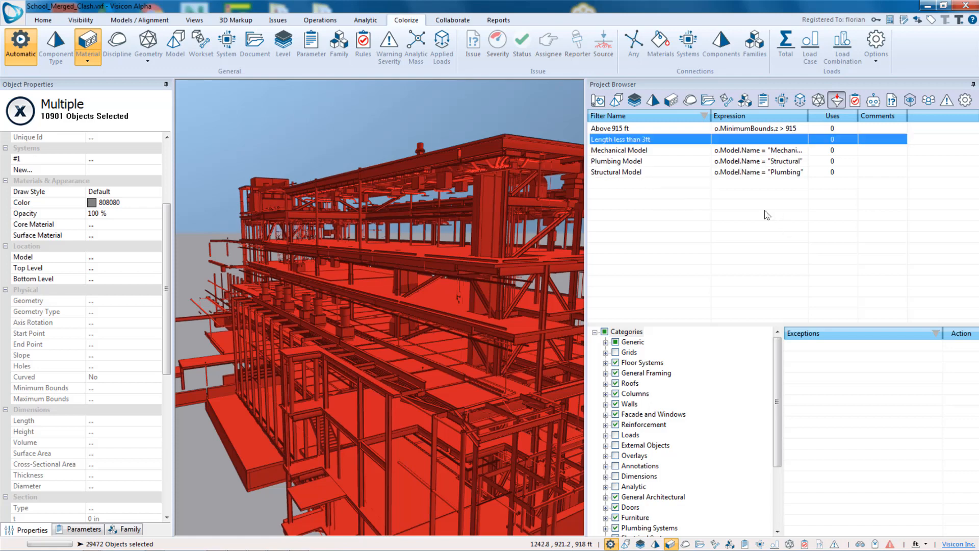
- Start the Length less than 3ft filter's expression with o
left_click(741, 139)
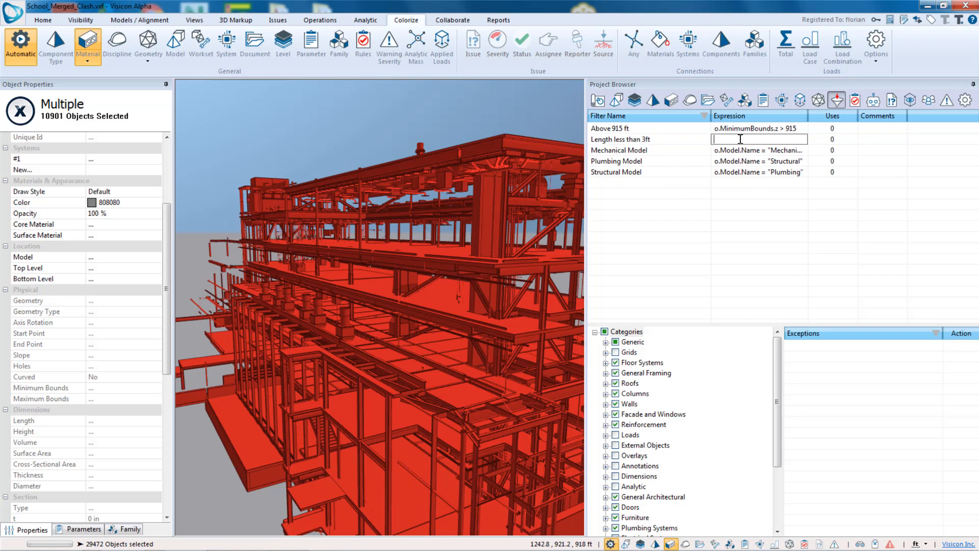
type("o.")
left_click(207, 205)
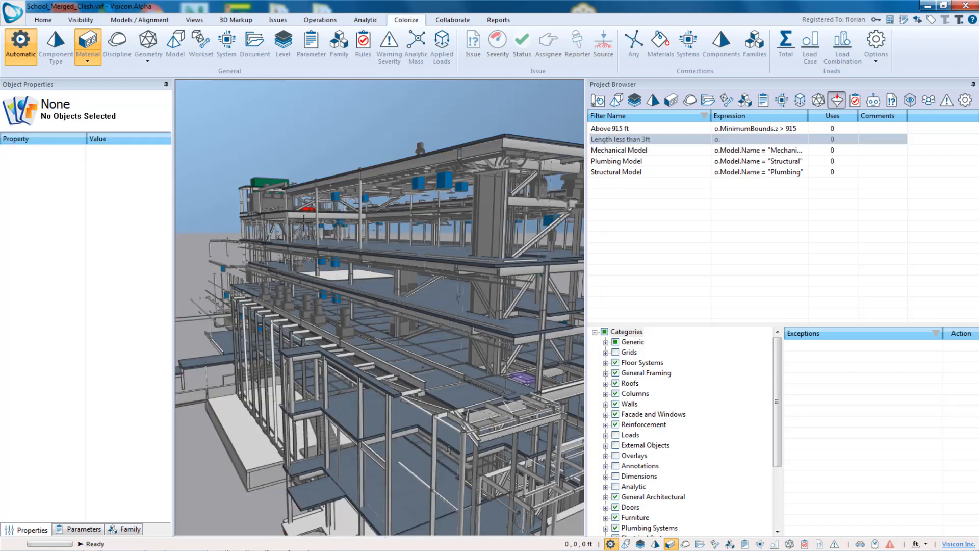
- Select a structural floor, a duct fitting and a pipe insulation in the model to inspect their properties
middle_click_drag(348, 234, 400, 284)
left_click(393, 281)
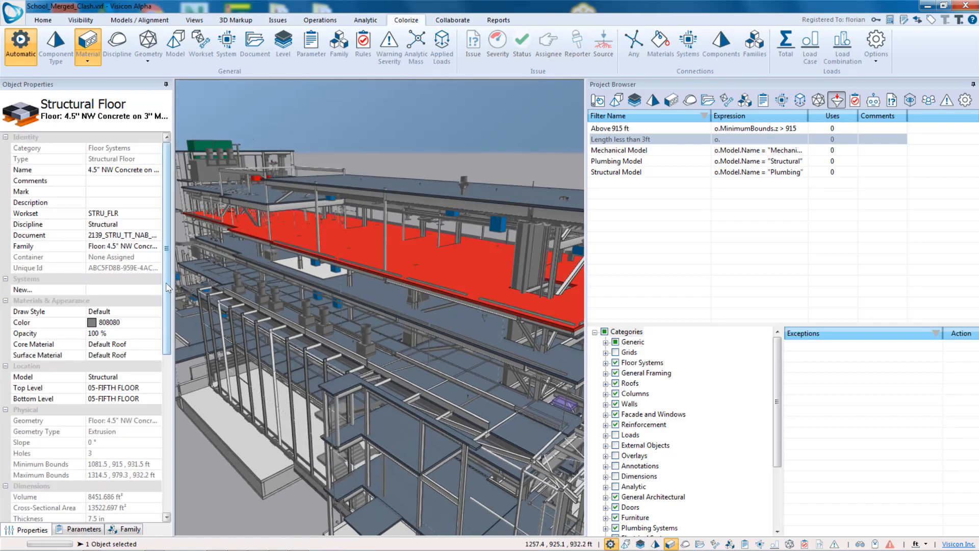
left_click_drag(168, 287, 157, 338)
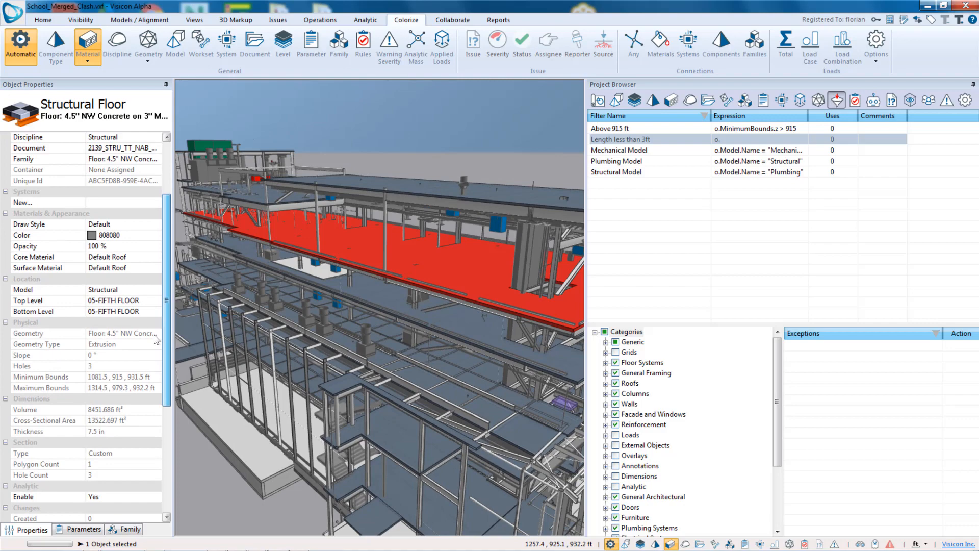
scroll(366, 377, "up", 5)
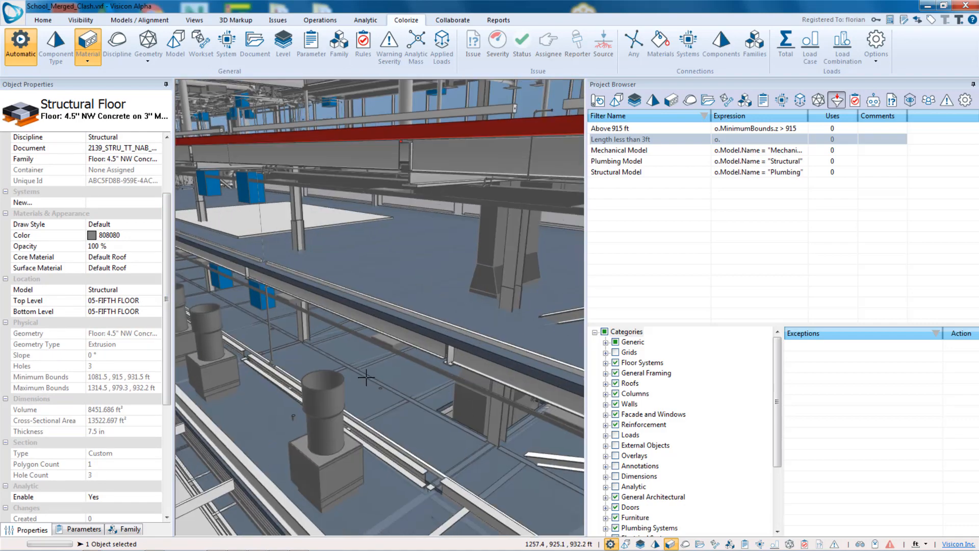
scroll(366, 378, "down", 5)
left_click(373, 309)
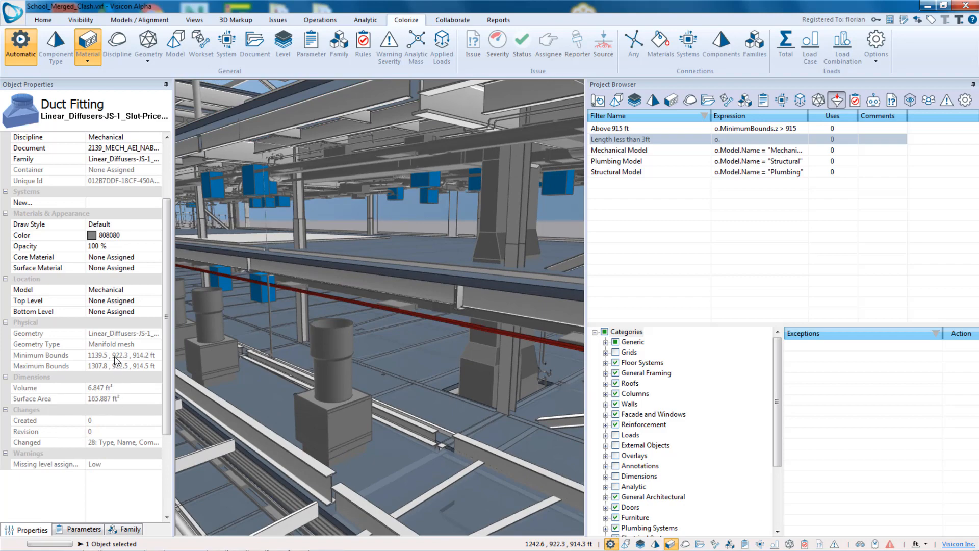
middle_click_drag(317, 366, 264, 320)
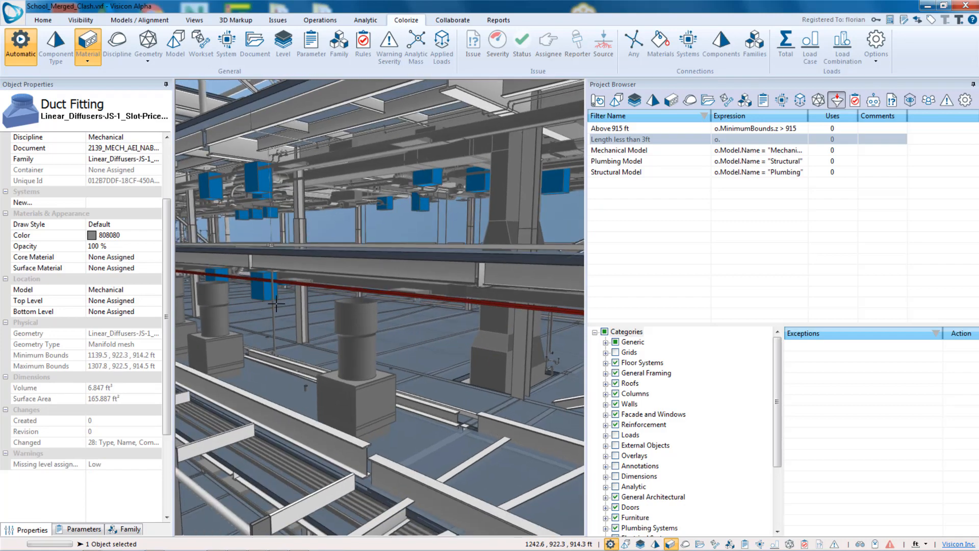
left_click(272, 304)
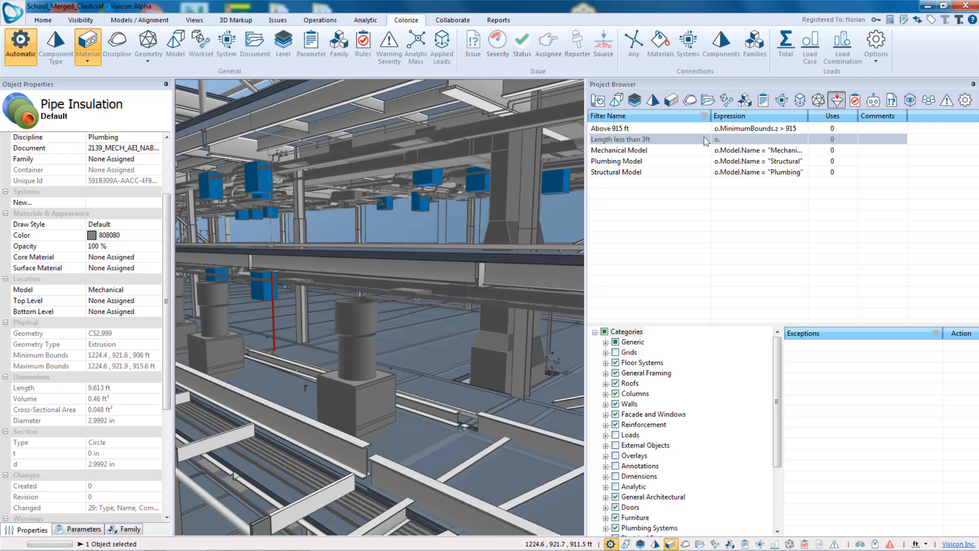
- Set the Length less than 3ft filter's expression to o.Length <3
left_click(739, 139)
left_click(739, 139)
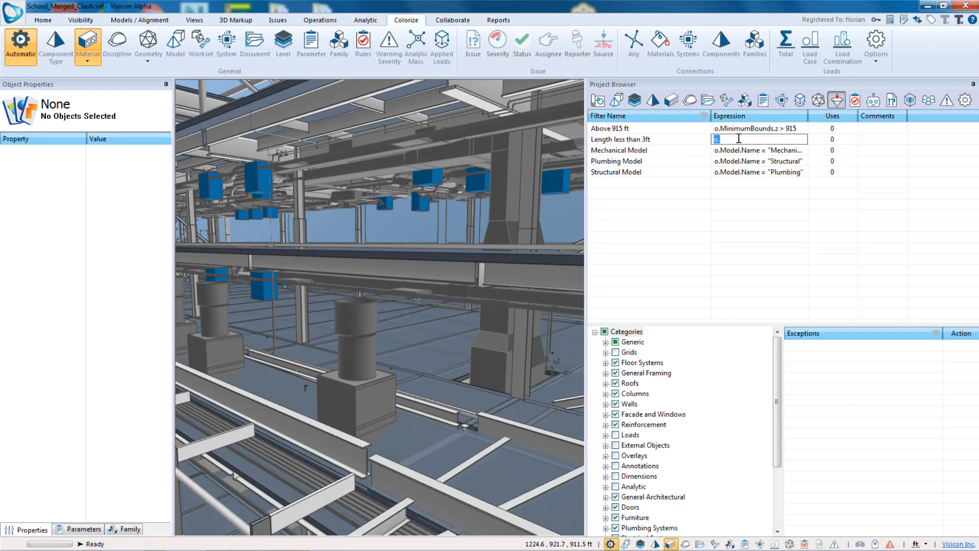
left_click(739, 139)
type("Length <3")
key("Return")
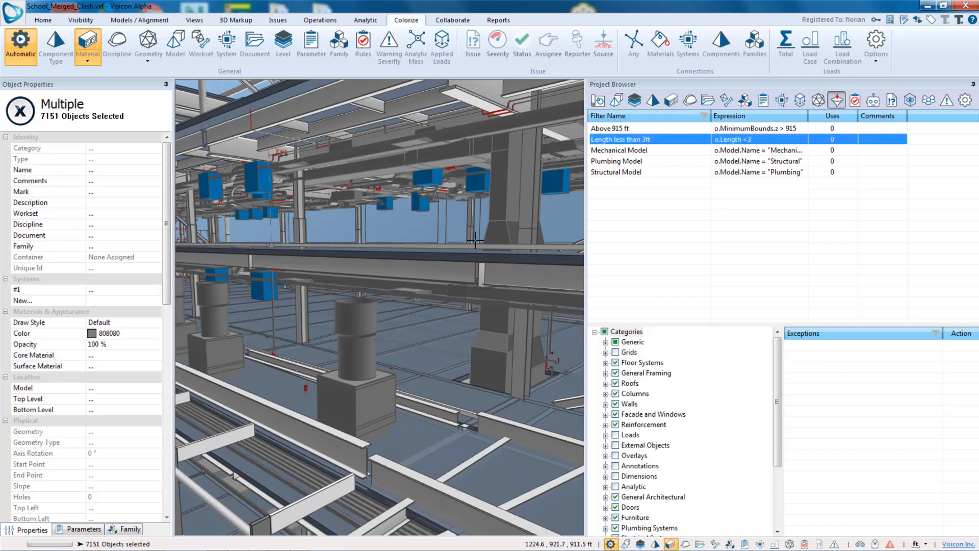
- Isolate the objects selected by the Length less than 3ft filter
mouse_move(475, 240)
middle_mouse_down()
mouse_move(463, 277)
mouse_move(466, 245)
middle_mouse_up()
scroll(467, 246, "down", 1)
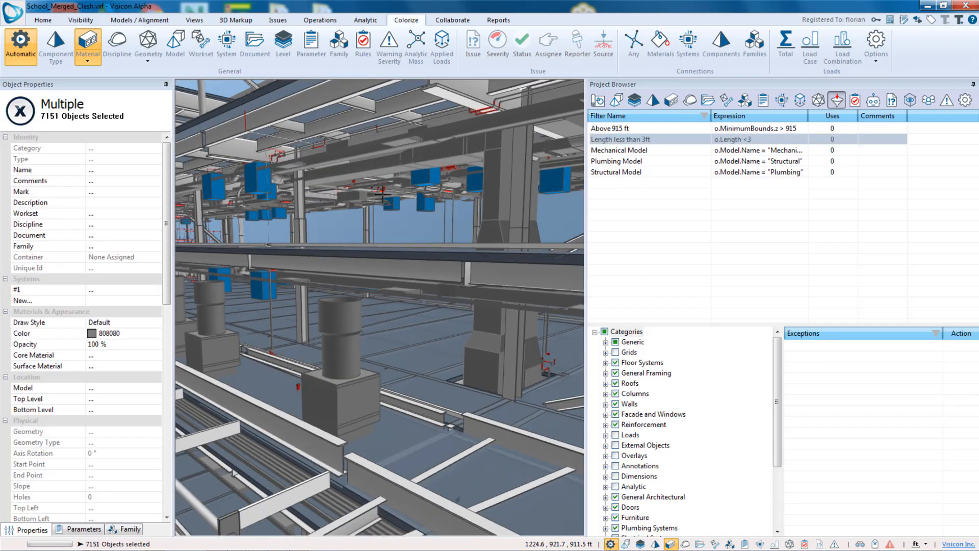
scroll(467, 246, "down", 3)
mouse_move(408, 250)
middle_mouse_down()
mouse_move(382, 290)
mouse_move(368, 260)
mouse_move(415, 252)
middle_mouse_up()
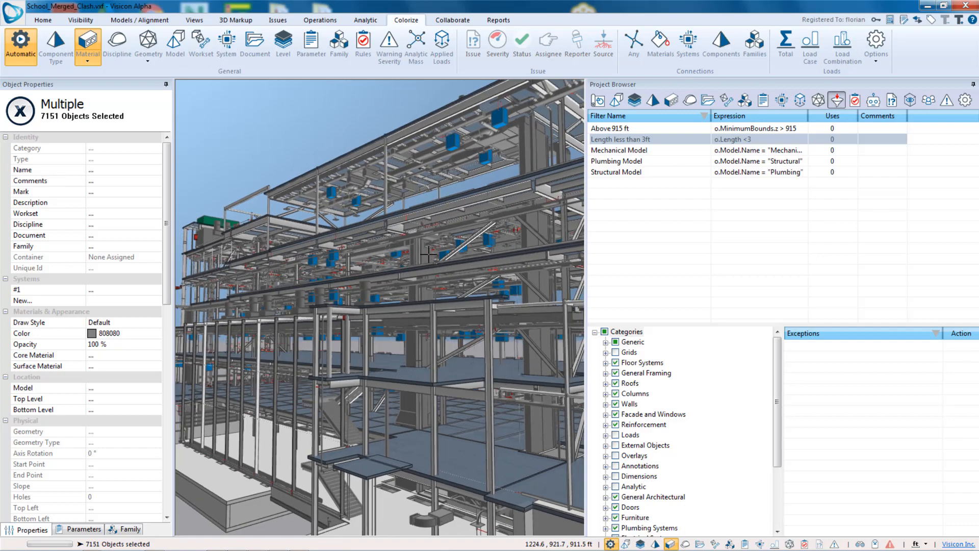
left_click(45, 21)
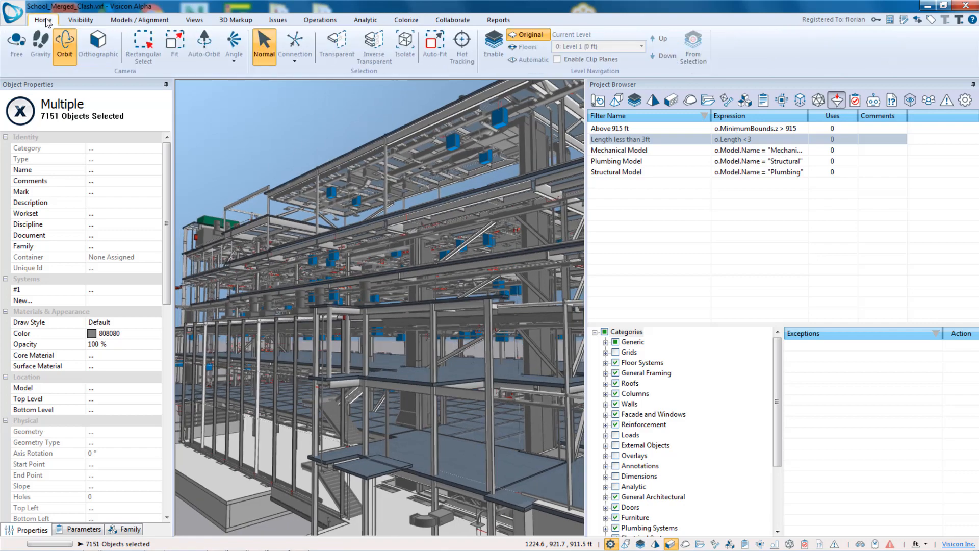
left_click(406, 45)
middle_click_drag(427, 406, 463, 373)
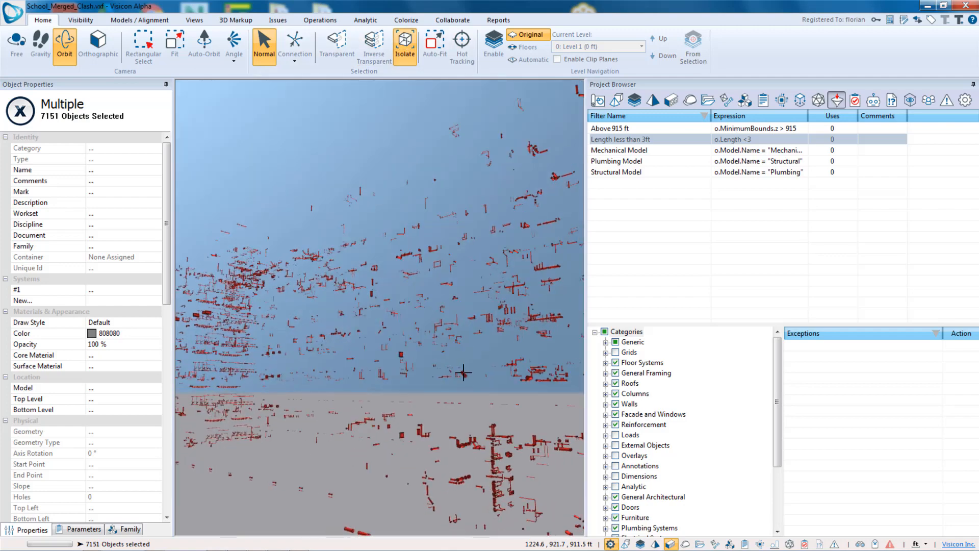
- View the isolated objects of each discipline and length filter in turn, then turn off isolation
left_click(640, 150)
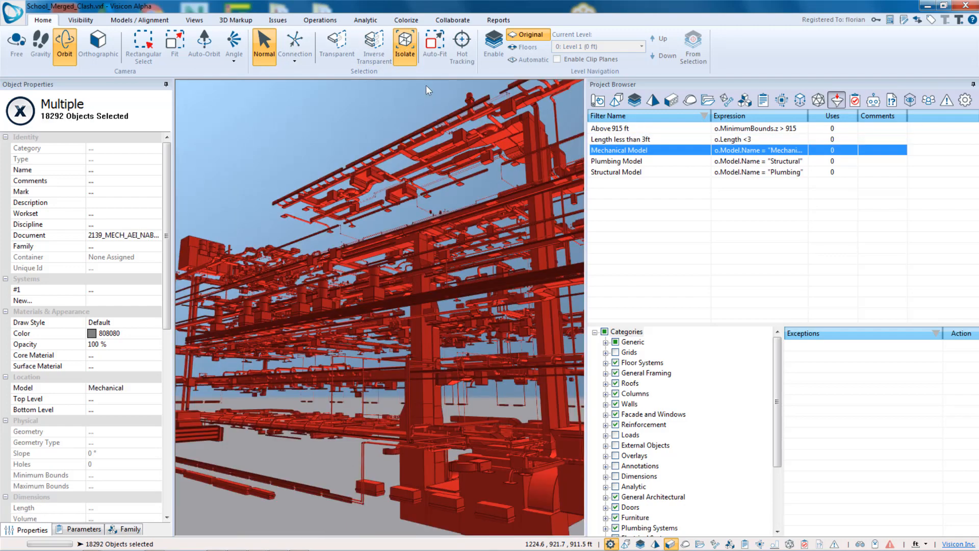
left_click(644, 139)
left_click(648, 150)
left_click(651, 161)
left_click(654, 172)
left_click(649, 150)
left_click(647, 139)
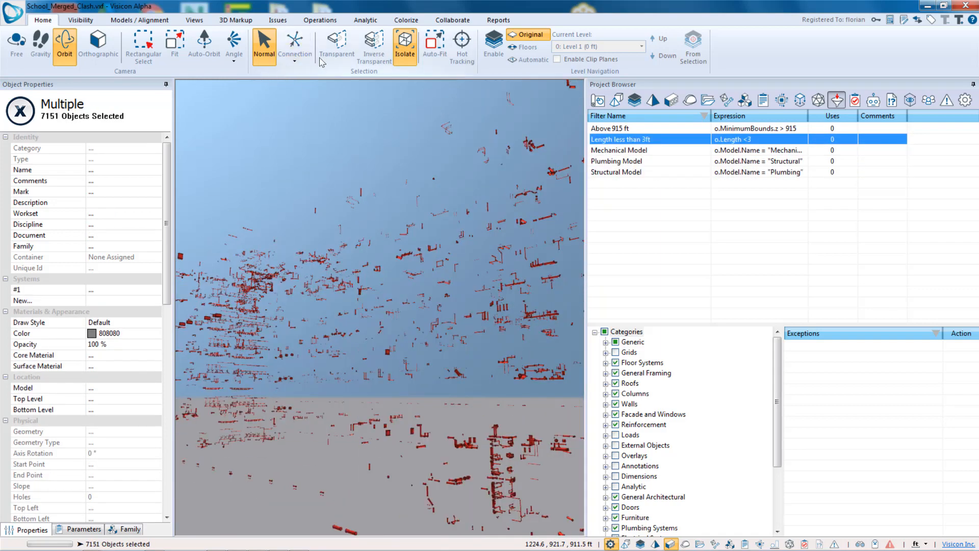
left_click(405, 47)
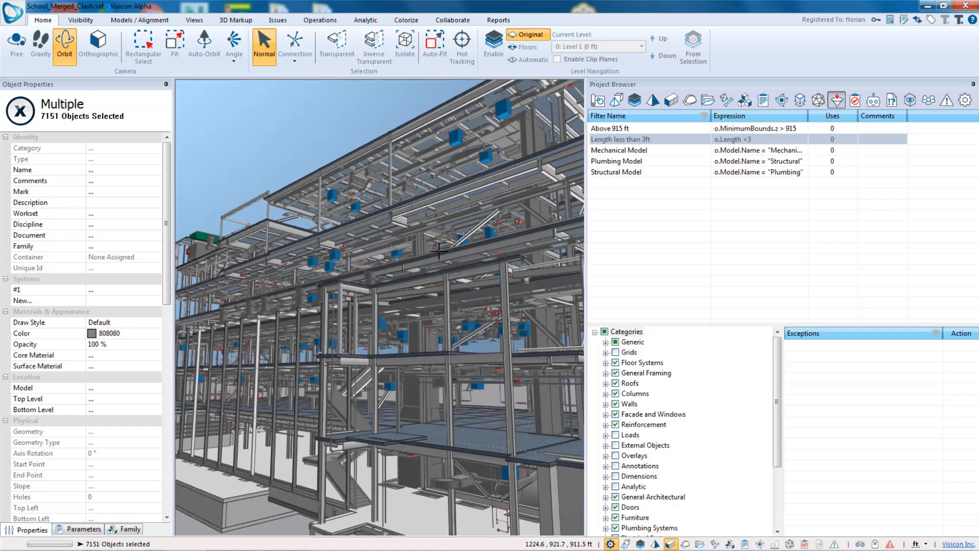
scroll(439, 251, "down", 10)
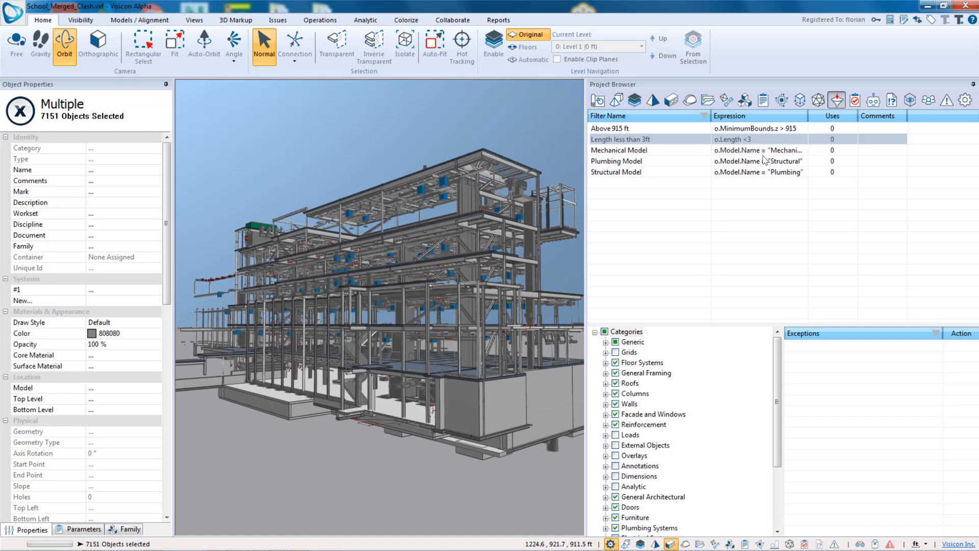
- Insert a new untitled filter and open its expression editor
left_click(681, 184)
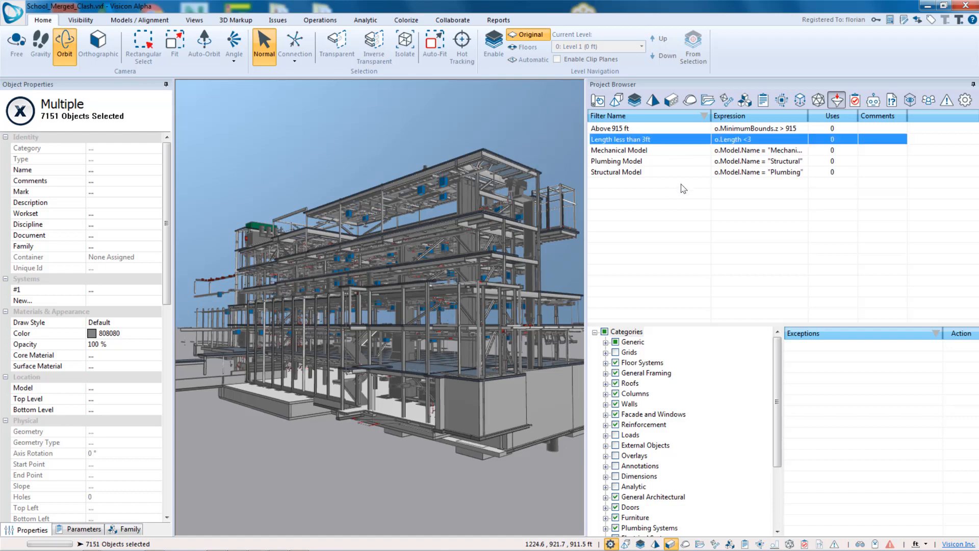
right_click(683, 189)
left_click(695, 190)
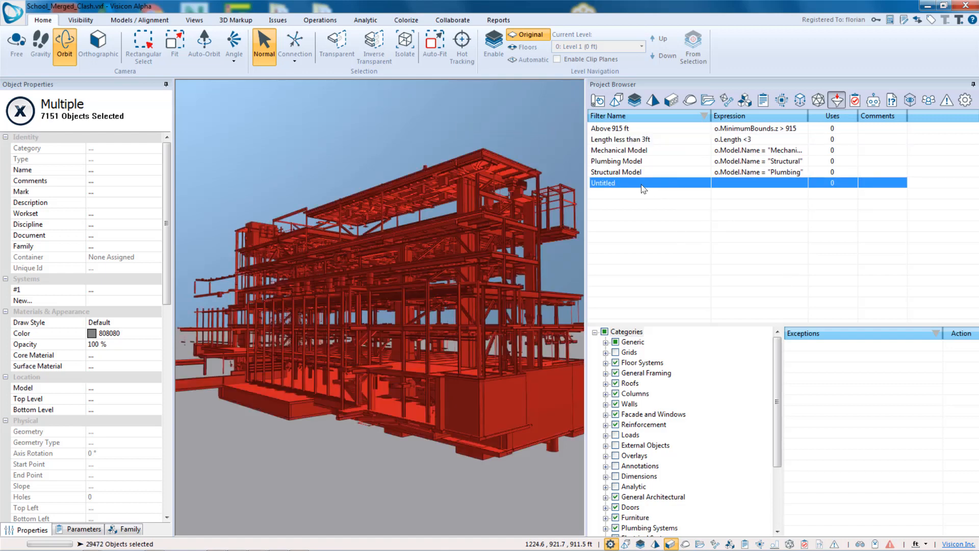
right_click(653, 213)
left_click(681, 276)
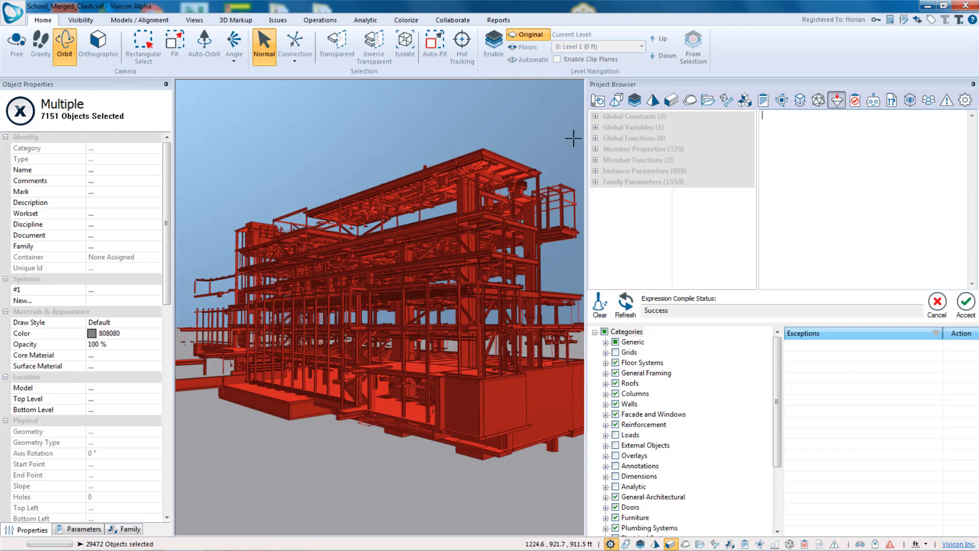
- Browse the expression editor's constants, functions, member properties, instance and family parameters, then cancel the editor
left_click(595, 116)
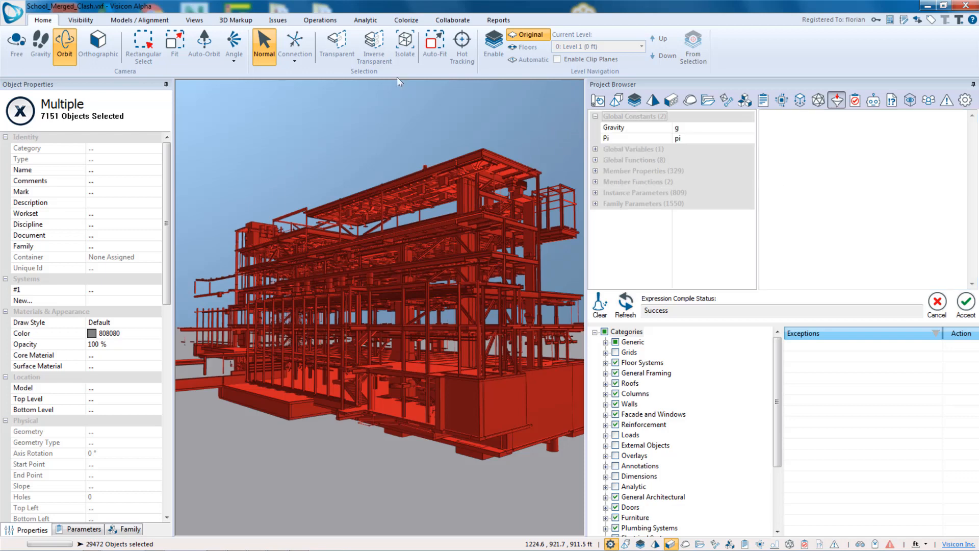
left_click(596, 160)
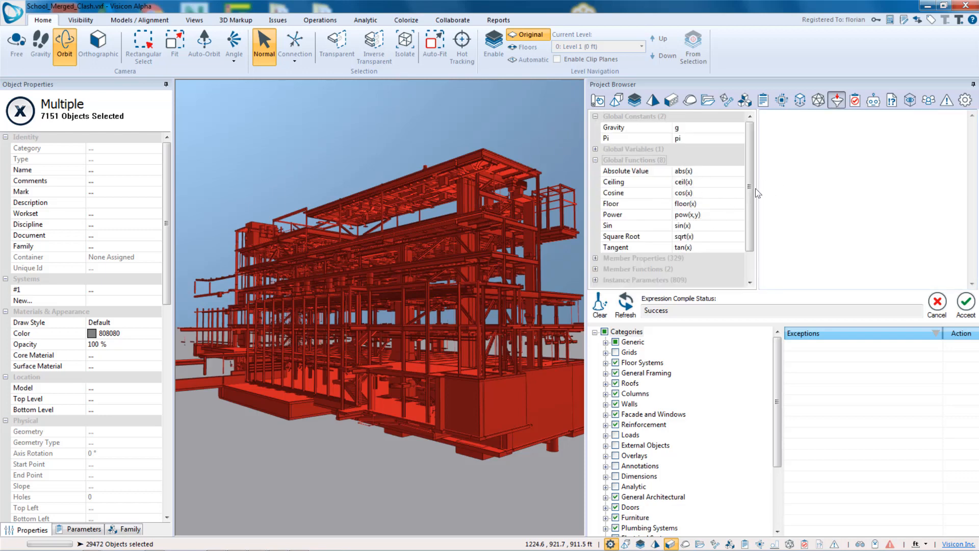
scroll(681, 244, "down", 1)
left_click(595, 226)
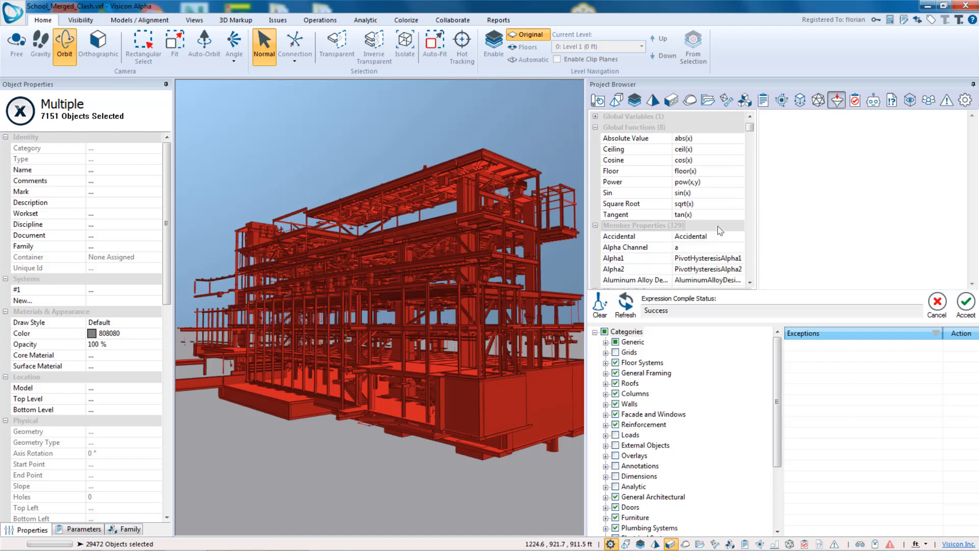
scroll(751, 131, "down", 5)
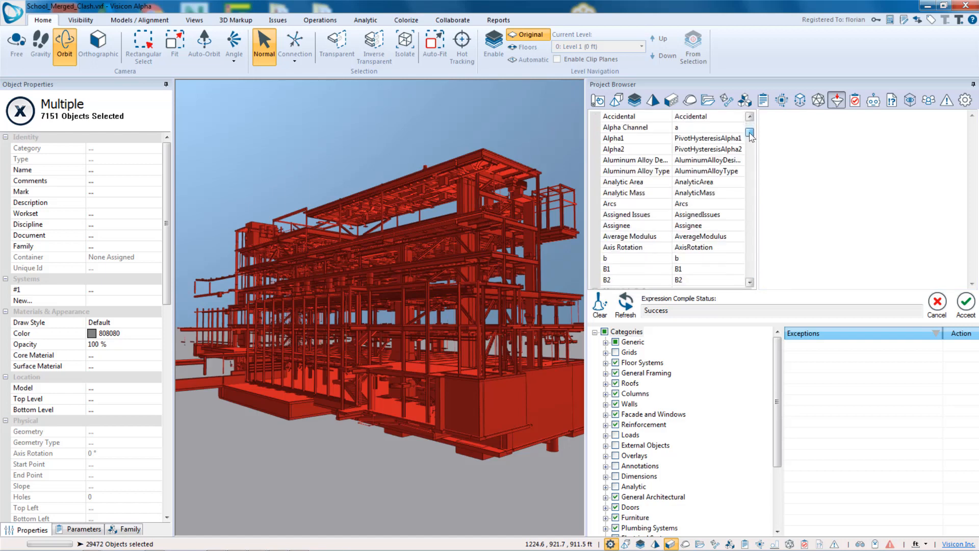
scroll(751, 131, "up", 5)
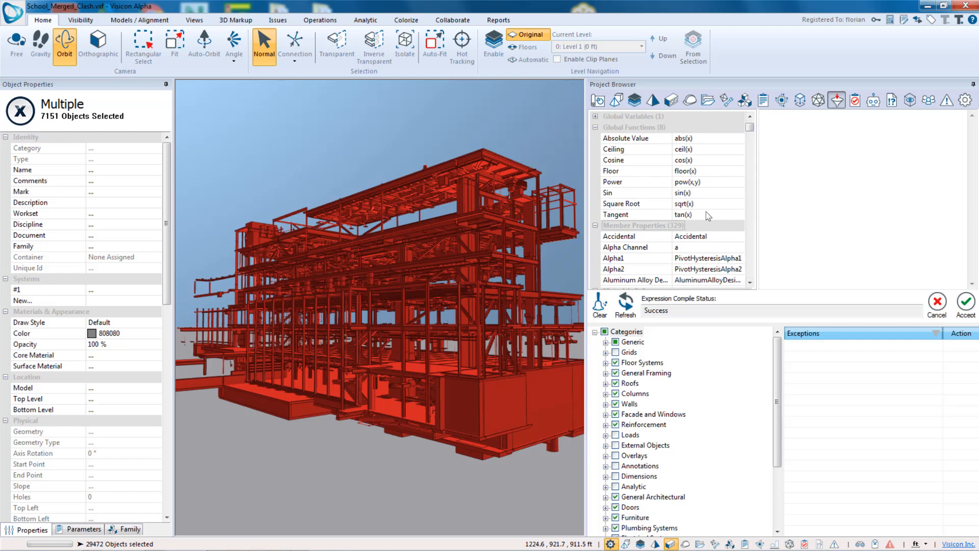
left_click_drag(749, 127, 741, 276)
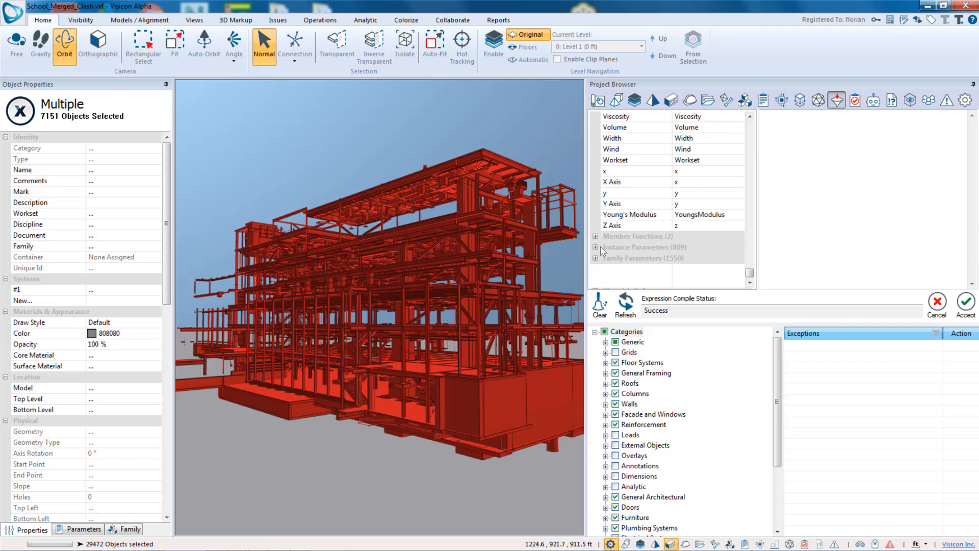
left_click(596, 247)
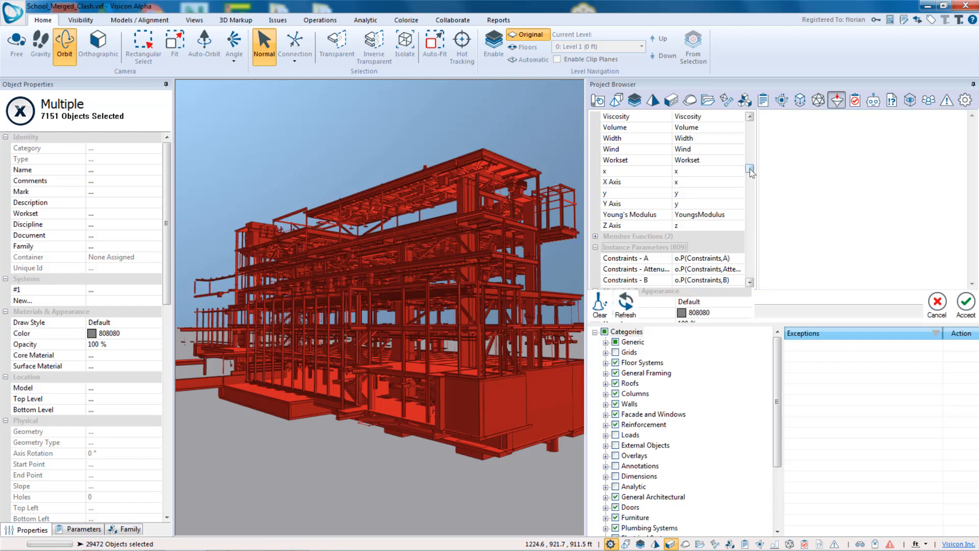
left_click_drag(750, 172, 749, 273)
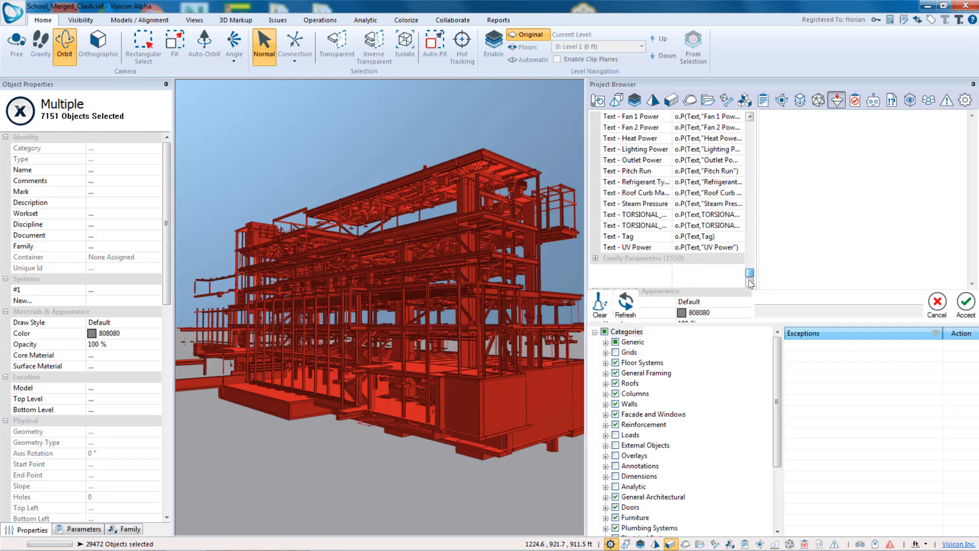
left_click(596, 259)
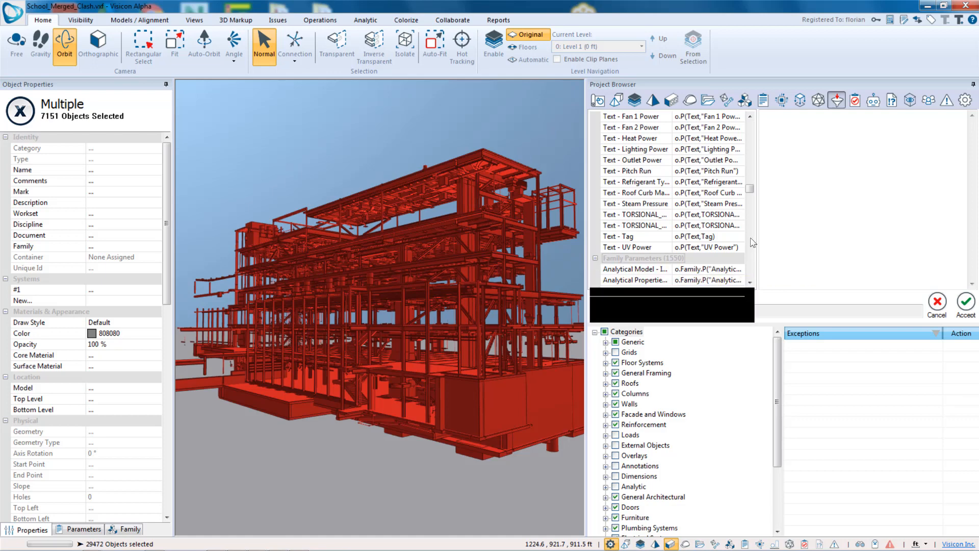
left_click_drag(752, 191, 737, 247)
scroll(657, 240, "down", 6)
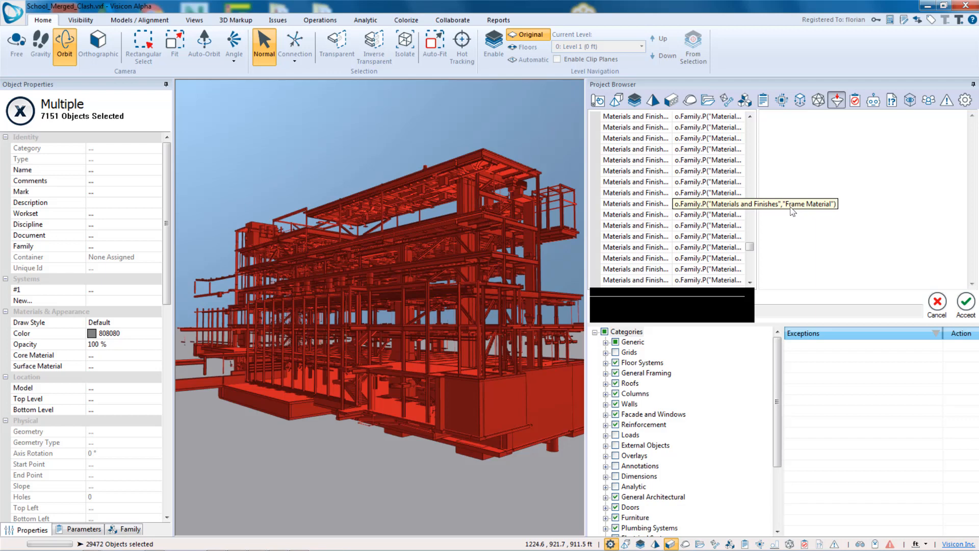
left_click(930, 305)
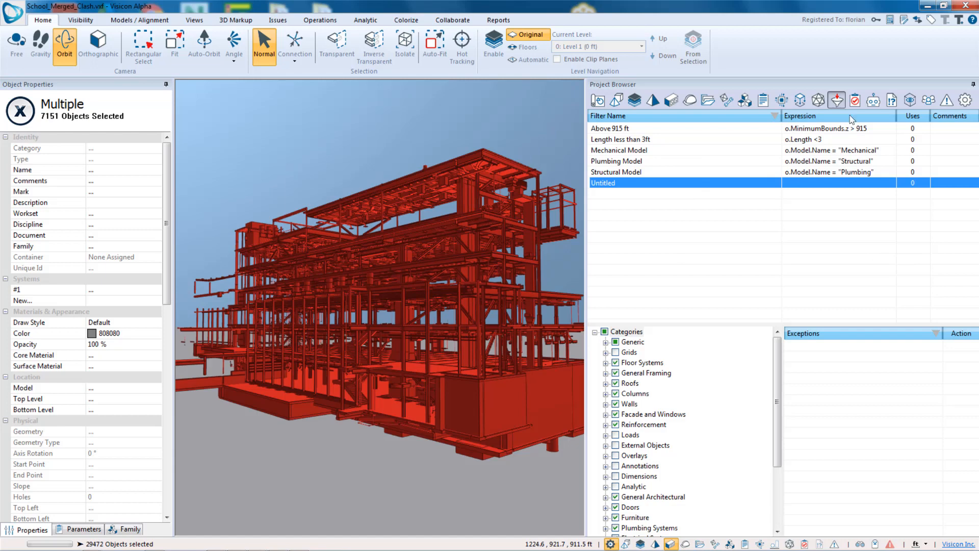
- Insert a new Clash interference operation in the operations list
left_click(873, 100)
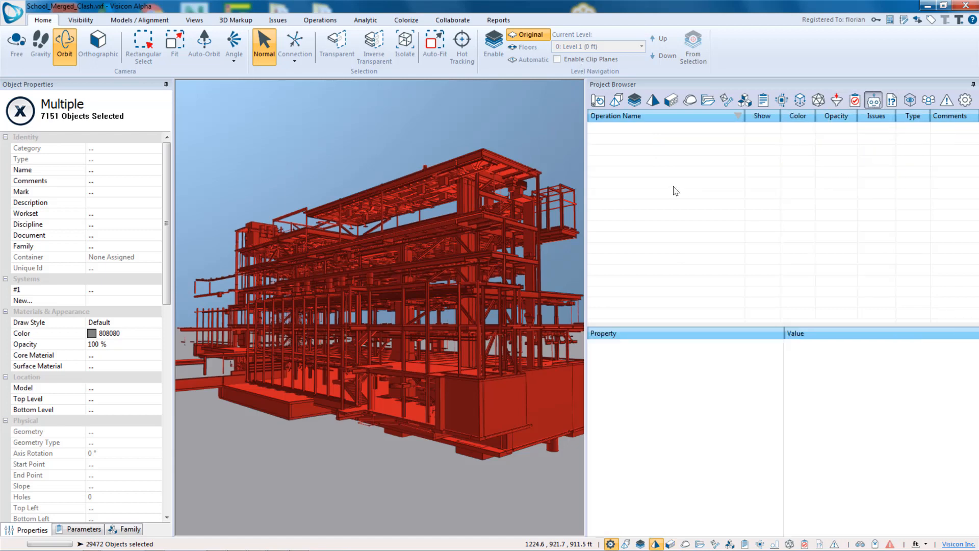
right_click(693, 162)
mouse_move(756, 192)
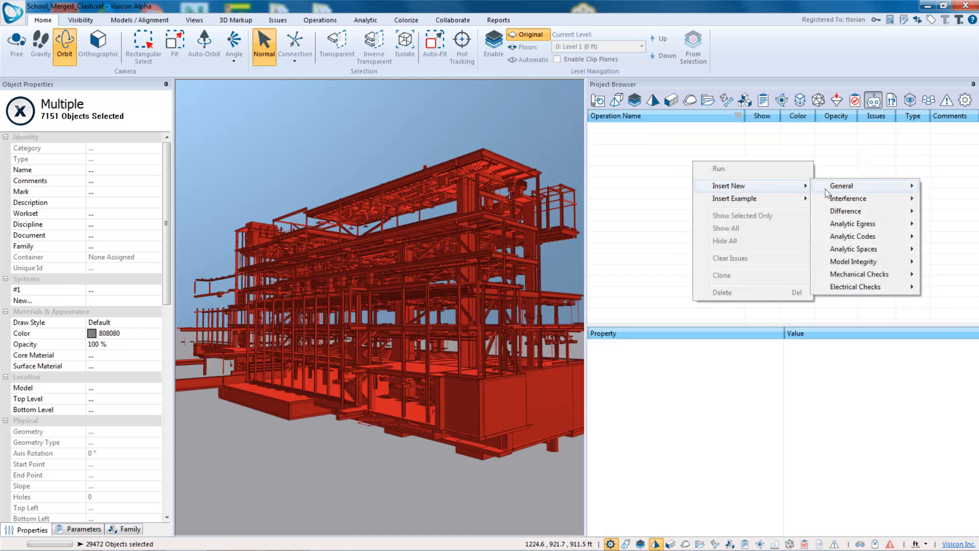
mouse_move(840, 190)
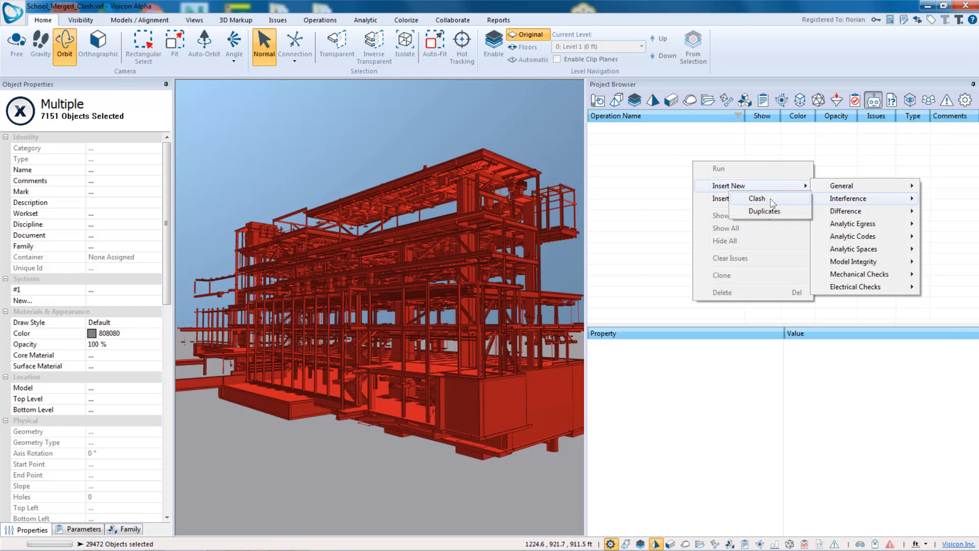
left_click(760, 198)
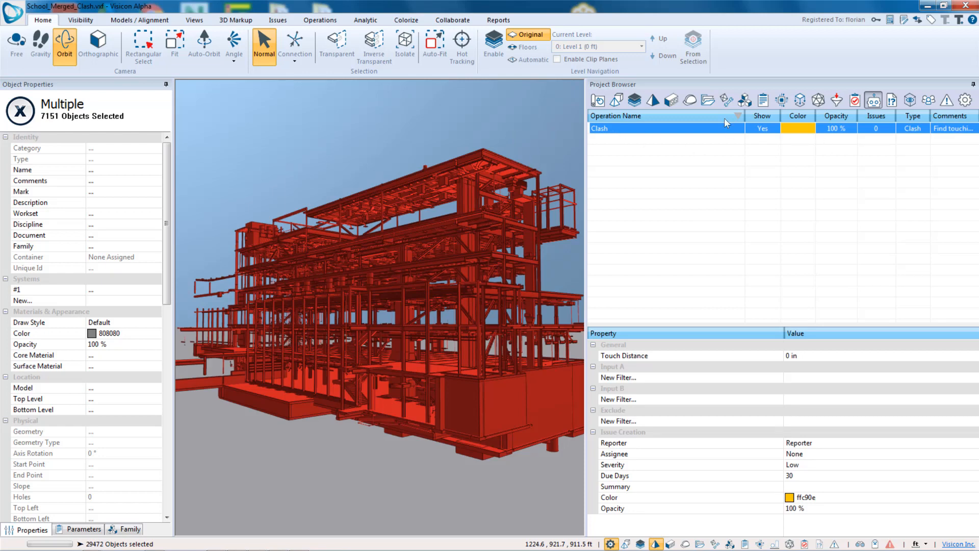
- Rename the clash operation to Structure against Piping above 915 ft
left_click_drag(745, 118, 678, 120)
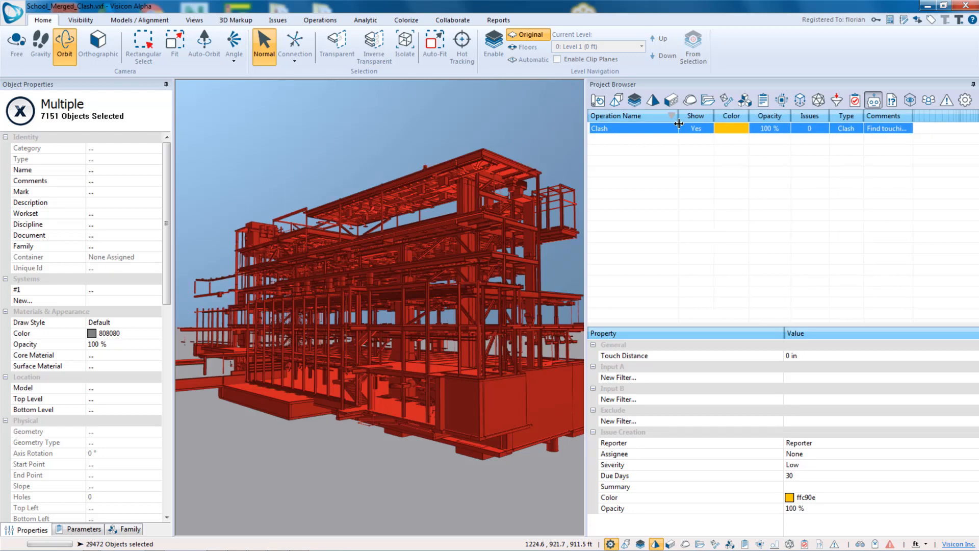
left_click(622, 130)
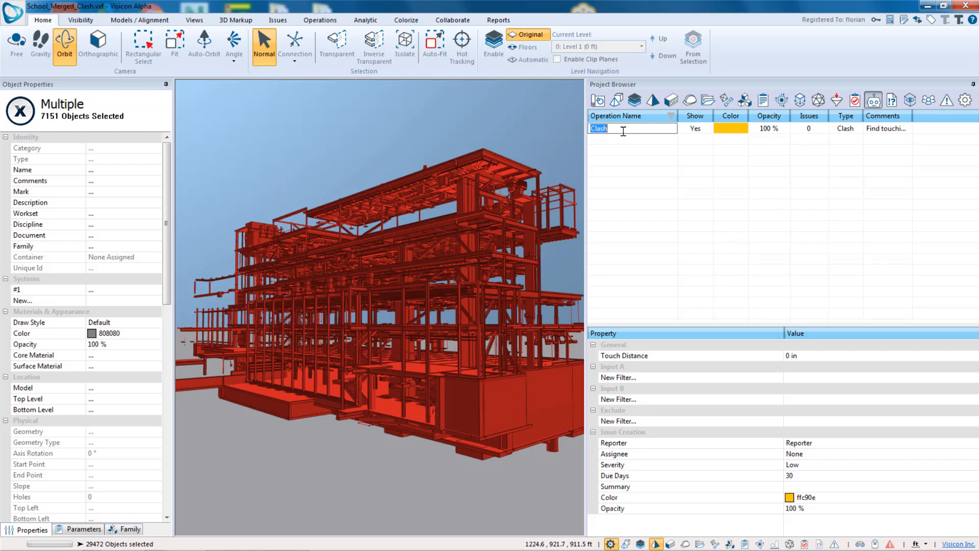
type("Stru")
type("ctru")
type("ure against ")
type("Piping above")
type(" 915 f")
type("t")
left_click_drag(678, 116, 703, 130)
left_click(698, 168)
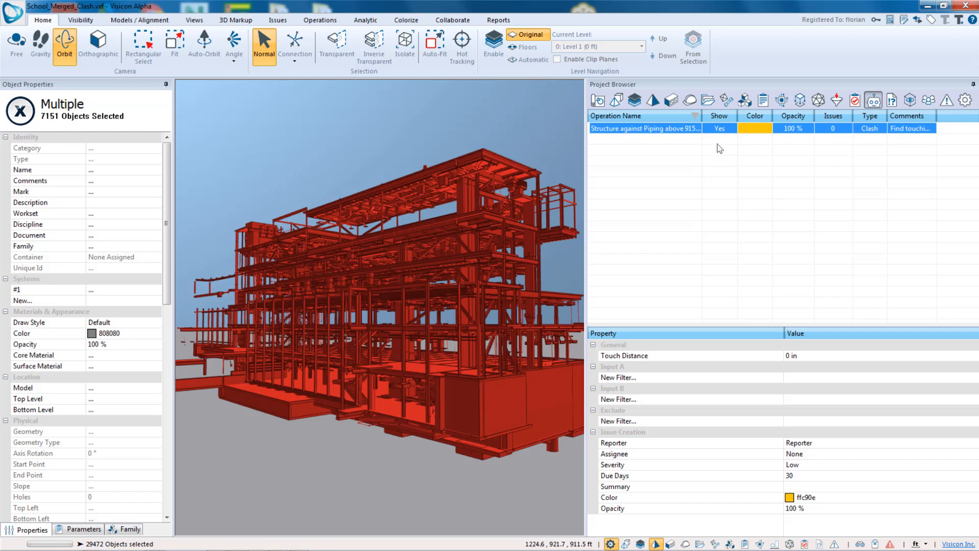
left_click(754, 131)
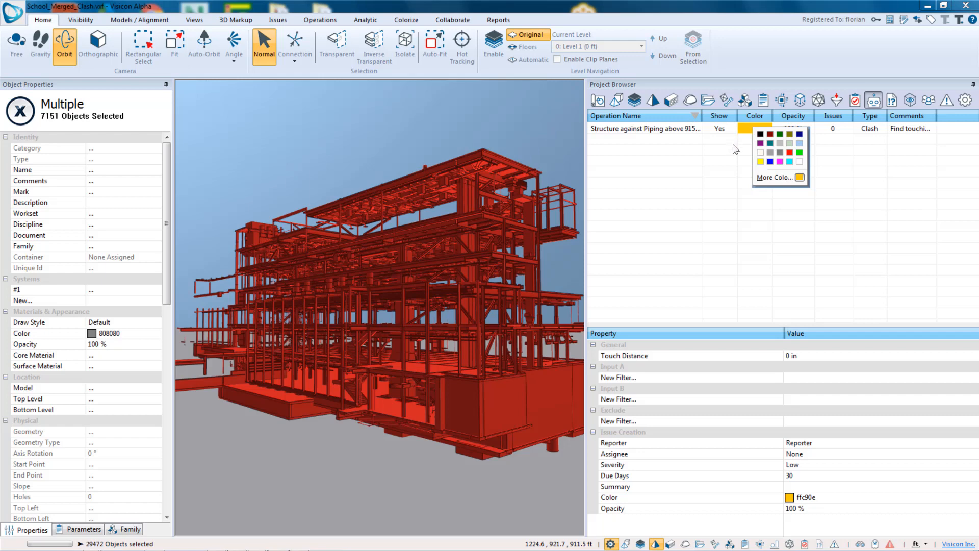
left_click(793, 131)
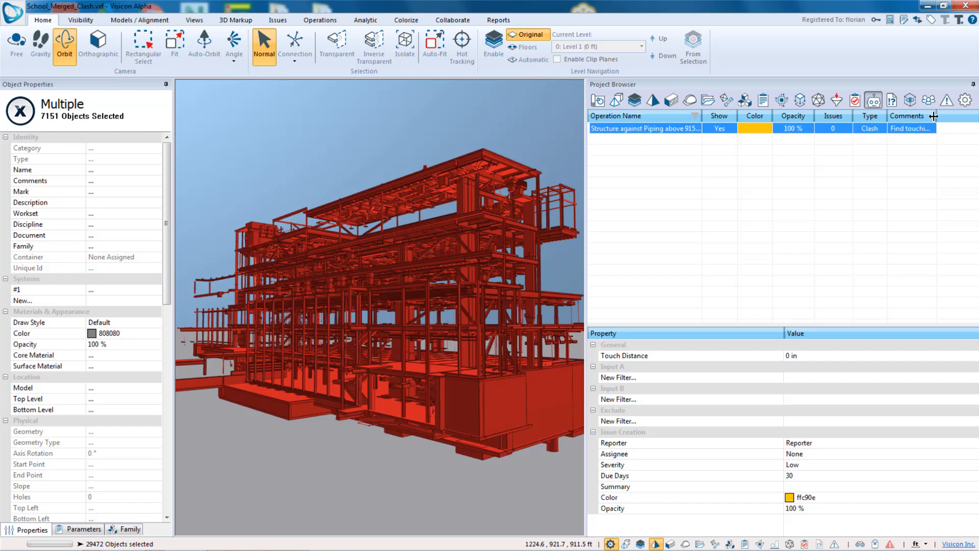
left_click_drag(936, 117, 954, 118)
left_click_drag(585, 271, 579, 271)
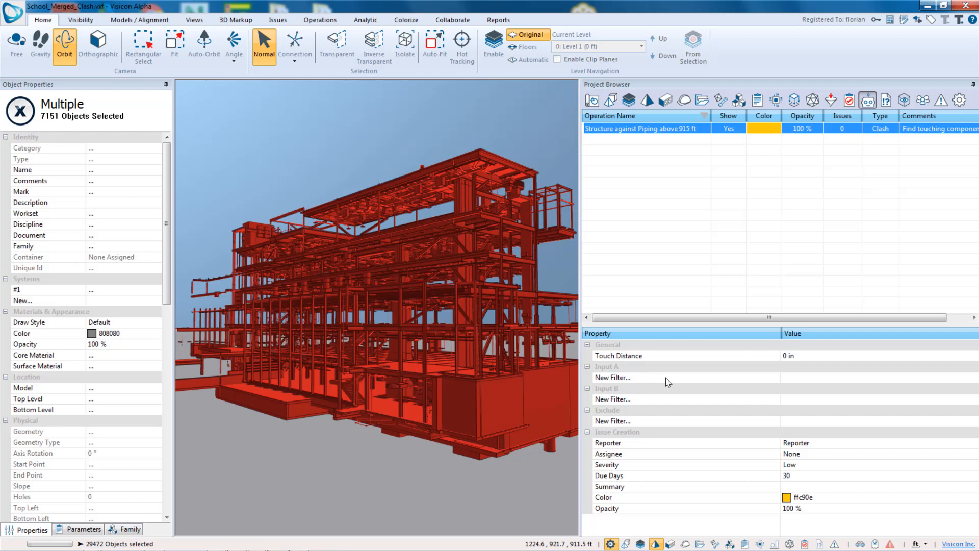
- Add Plumbing Model and Above 915 ft as the Input A filters of the clash operation
left_click(813, 381)
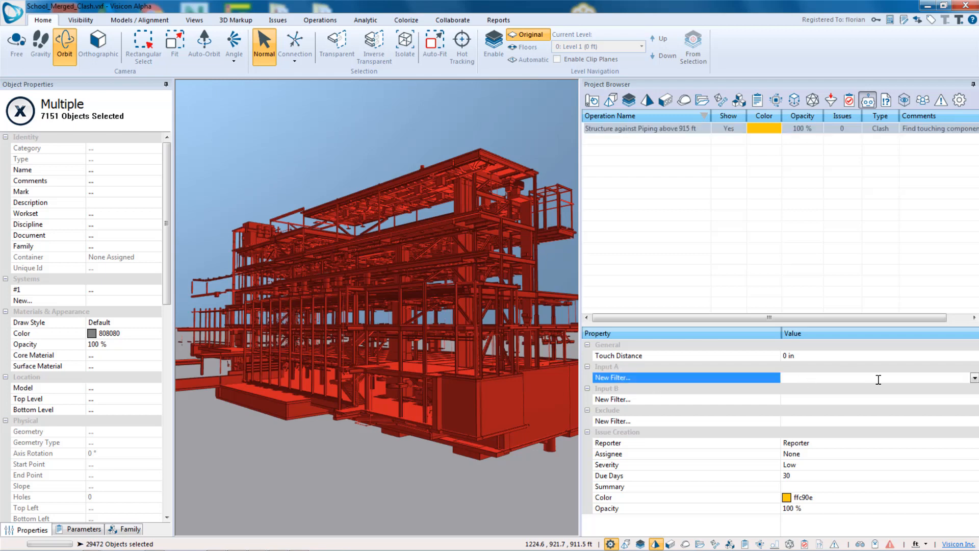
left_click(974, 378)
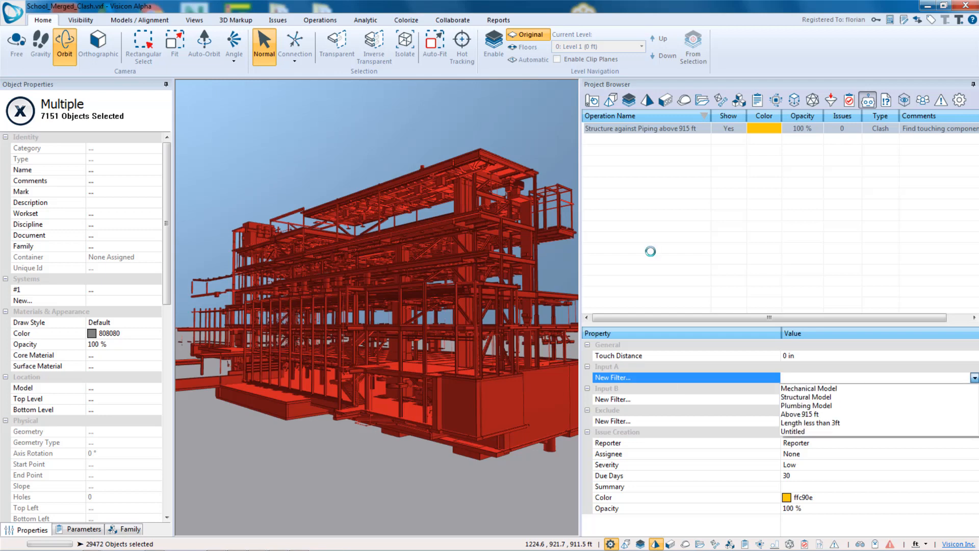
left_click(868, 410)
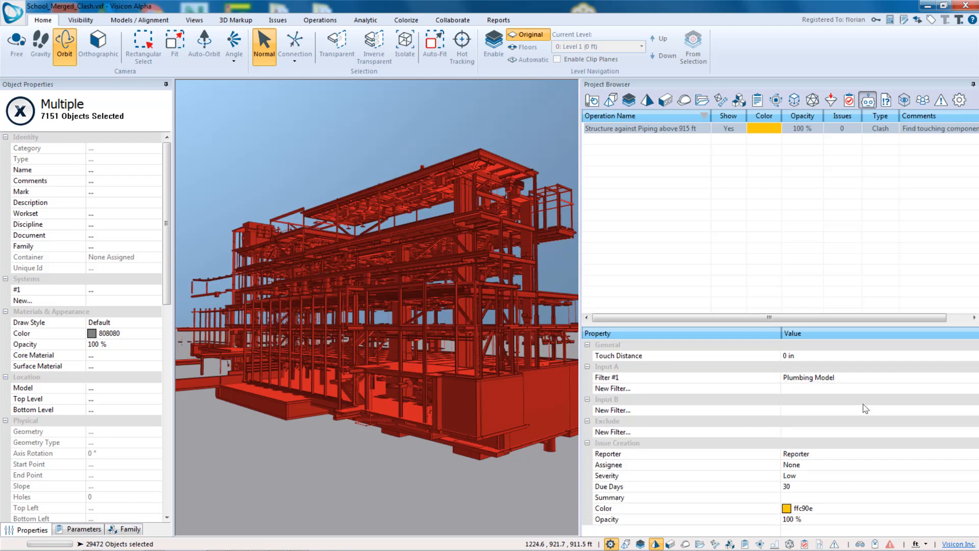
left_click(887, 388)
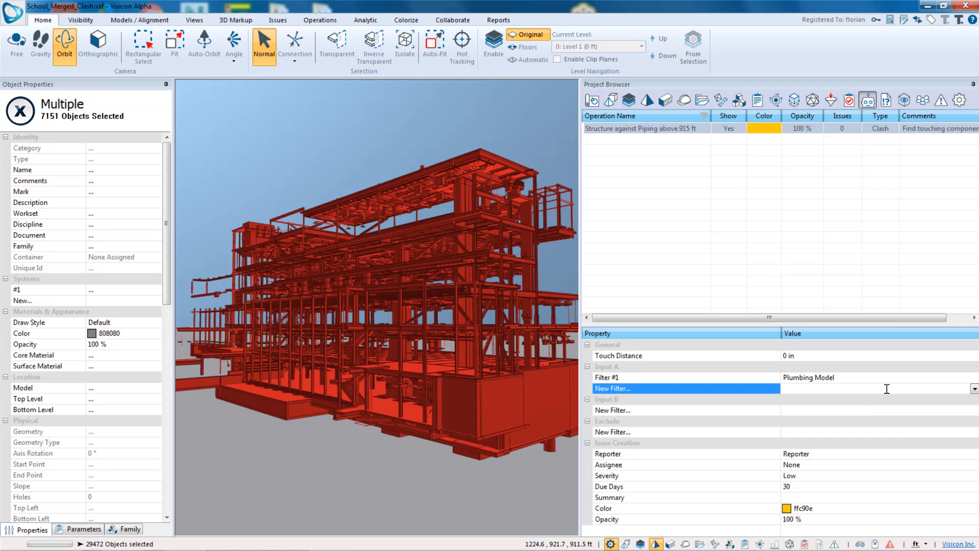
left_click(974, 388)
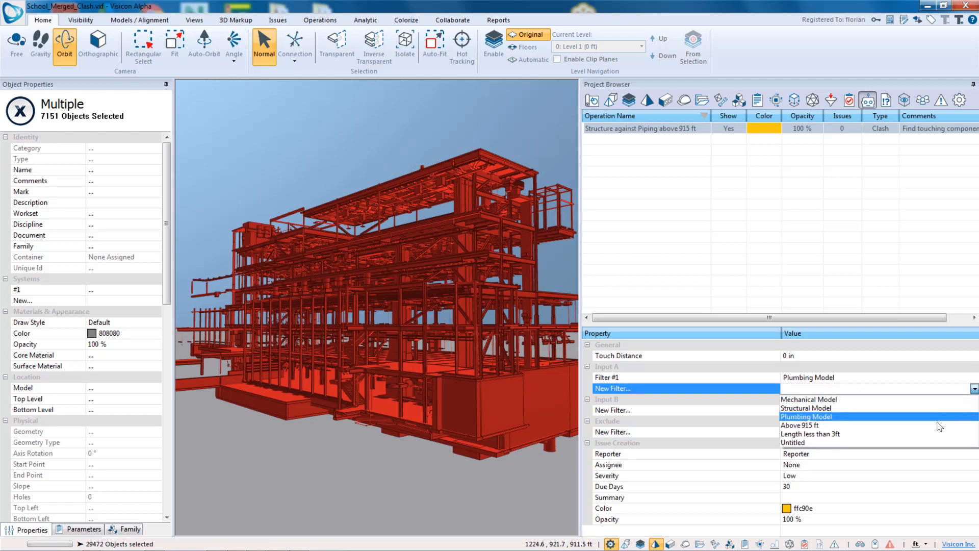
left_click(937, 426)
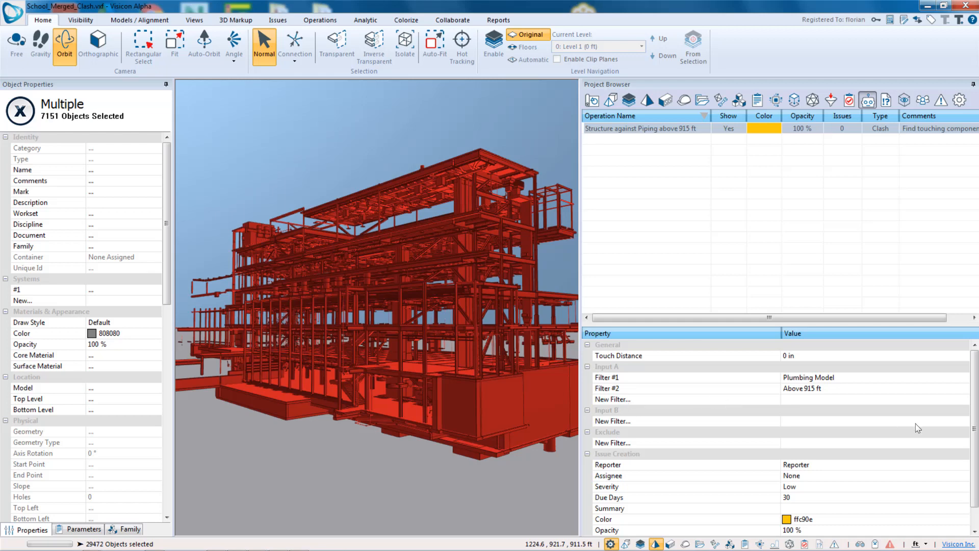
- Add Structural Model as the Input B filter of the clash operation
left_click(964, 423)
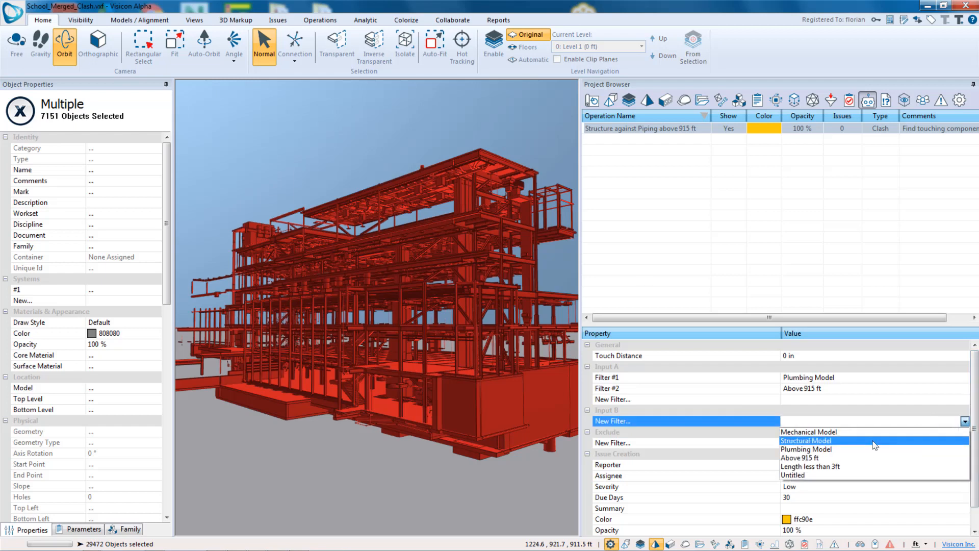
left_click(874, 440)
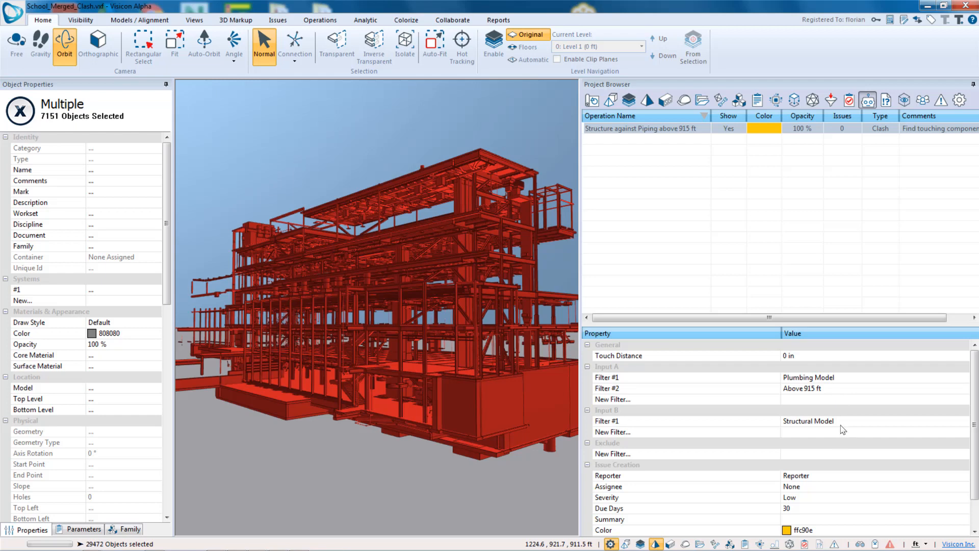
left_click_drag(975, 453, 974, 481)
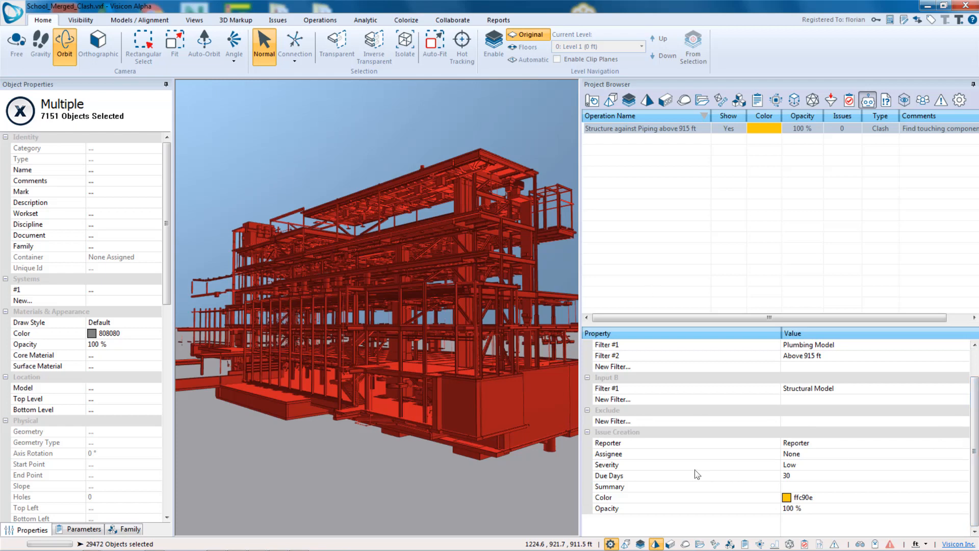
- Set the issue creation assignee for the clash operation to ACME Construction
left_click(828, 443)
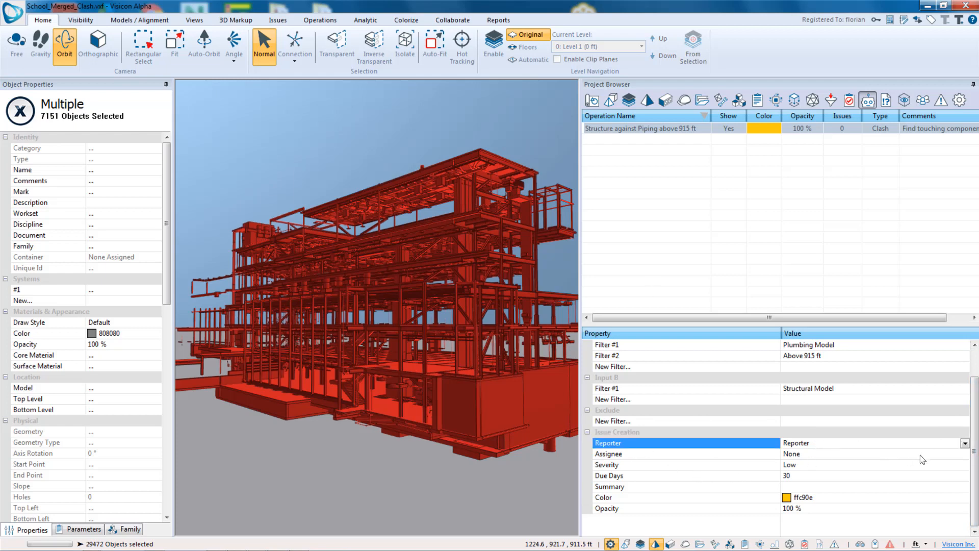
left_click(964, 443)
left_click(546, 312)
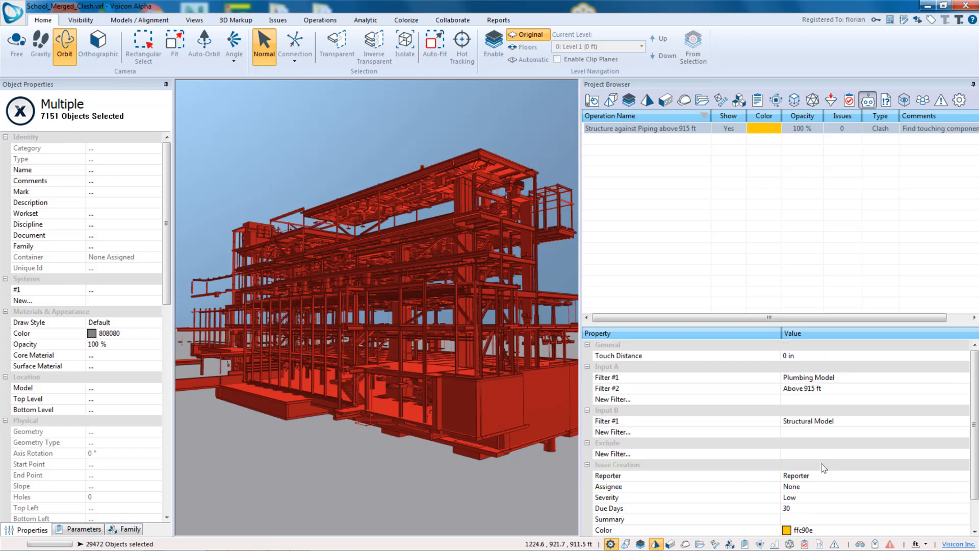
scroll(854, 477, "down", 3)
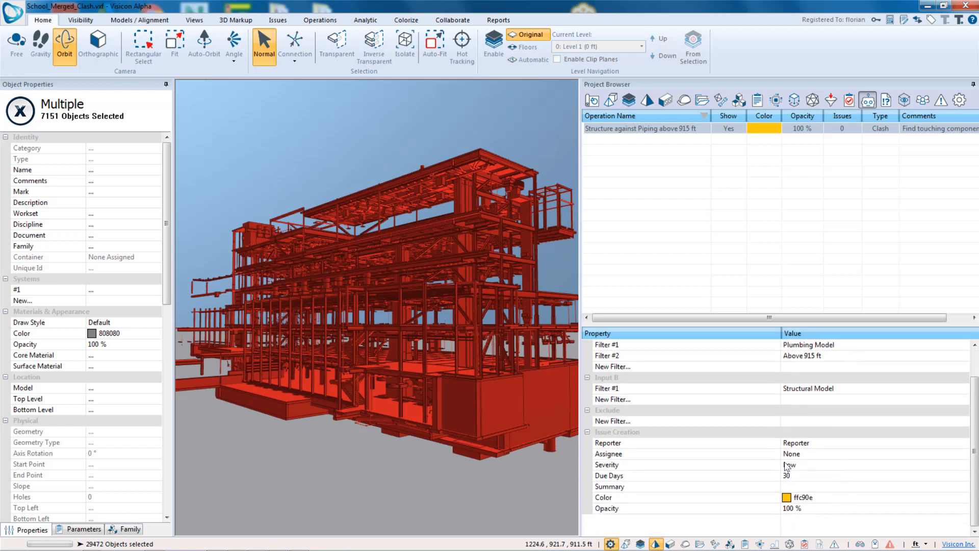
left_click(828, 444)
left_click(965, 445)
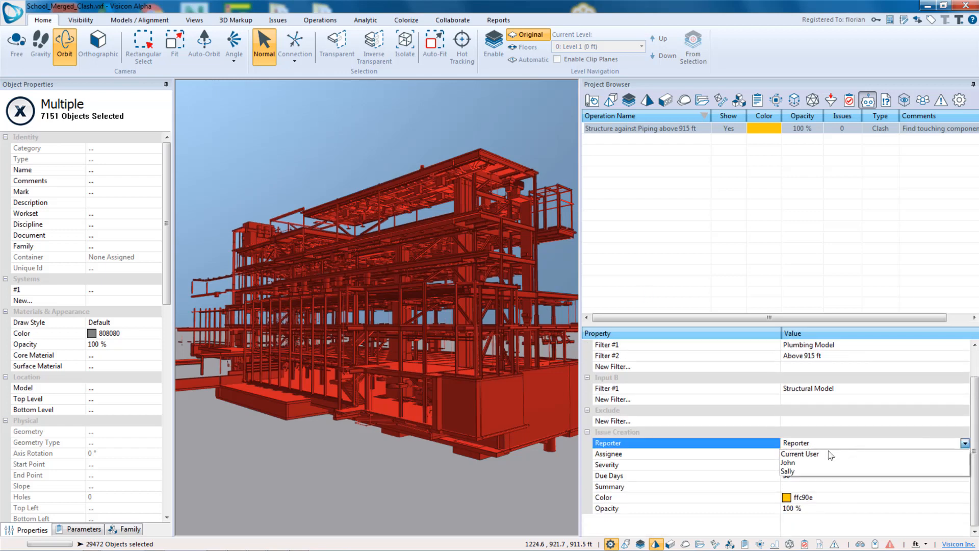
left_click(831, 445)
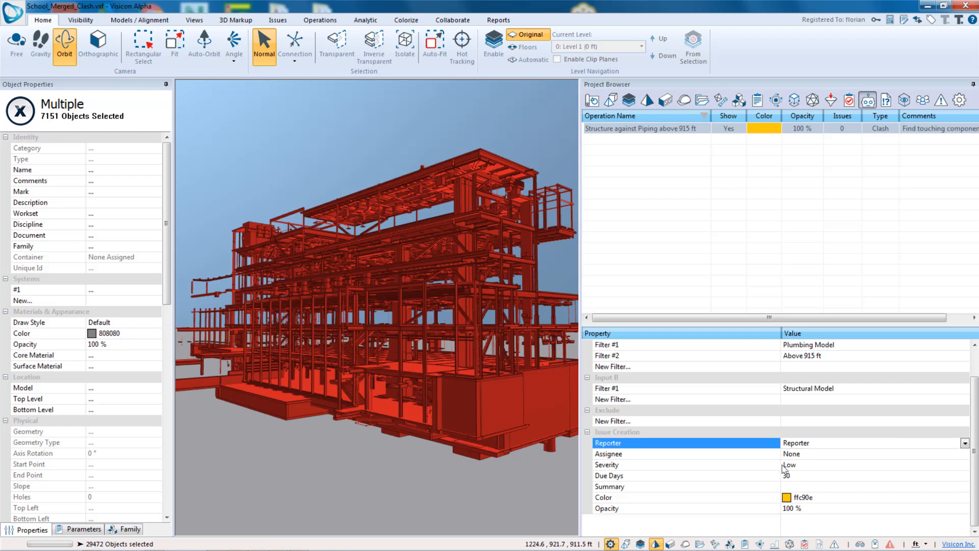
left_click(821, 455)
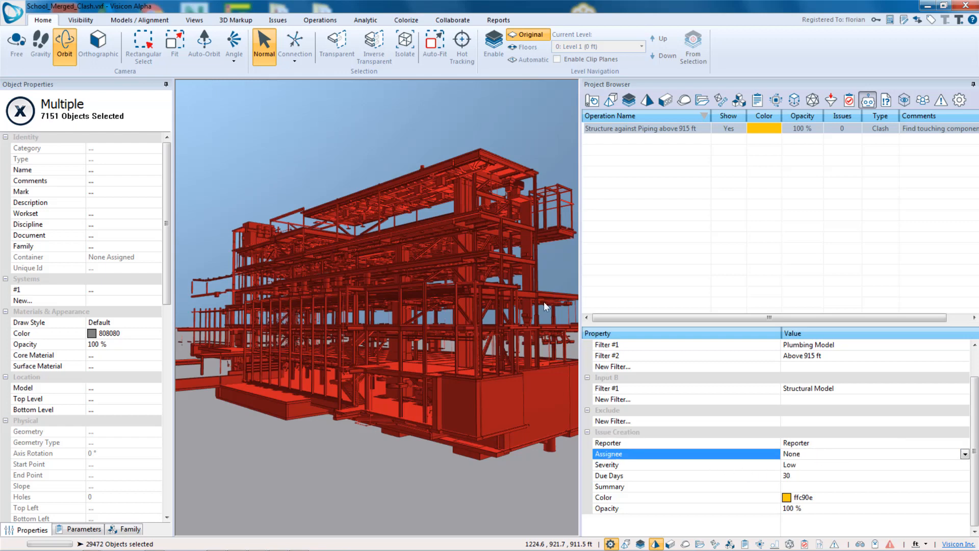
left_click(965, 453)
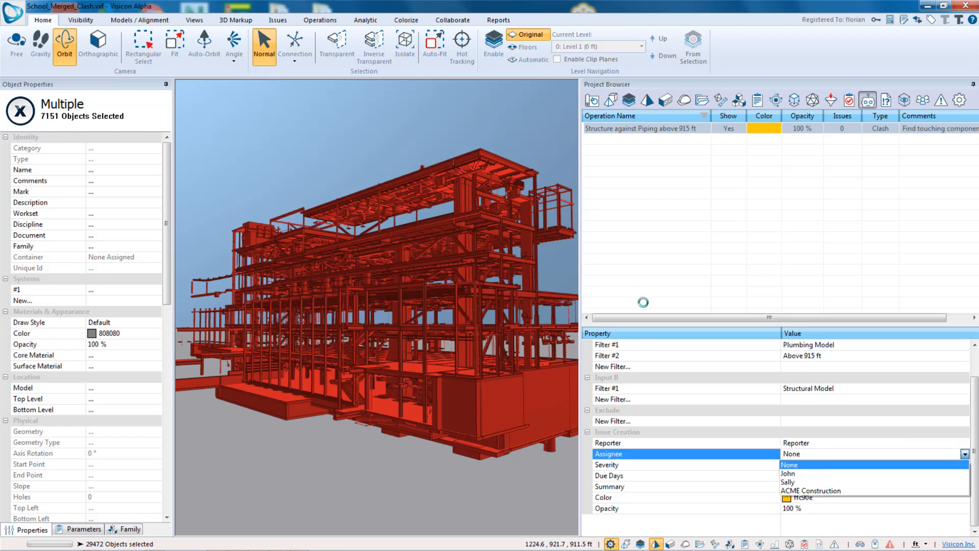
left_click(854, 491)
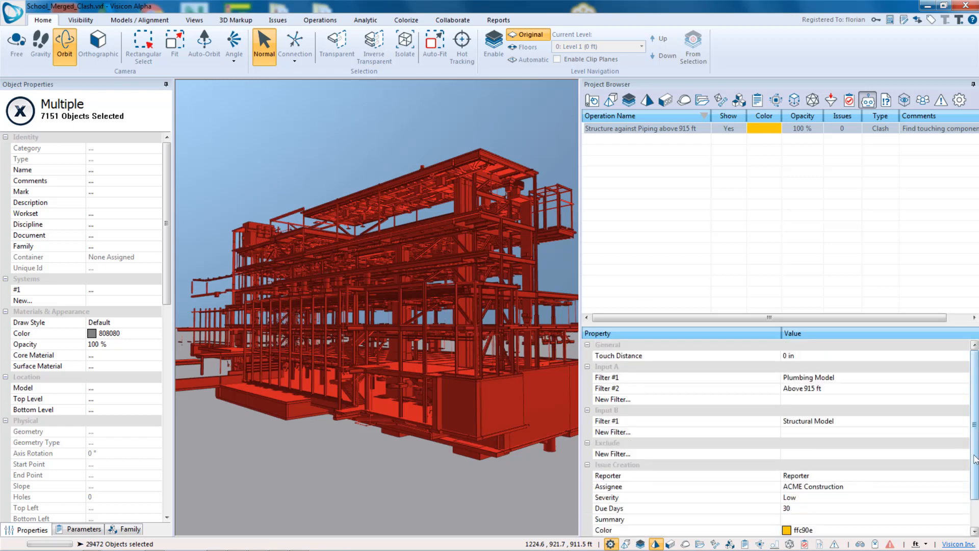
- Set the issue severity to Medium and enter Text as the issue summary
scroll(975, 459, "down", 1)
left_click(822, 464)
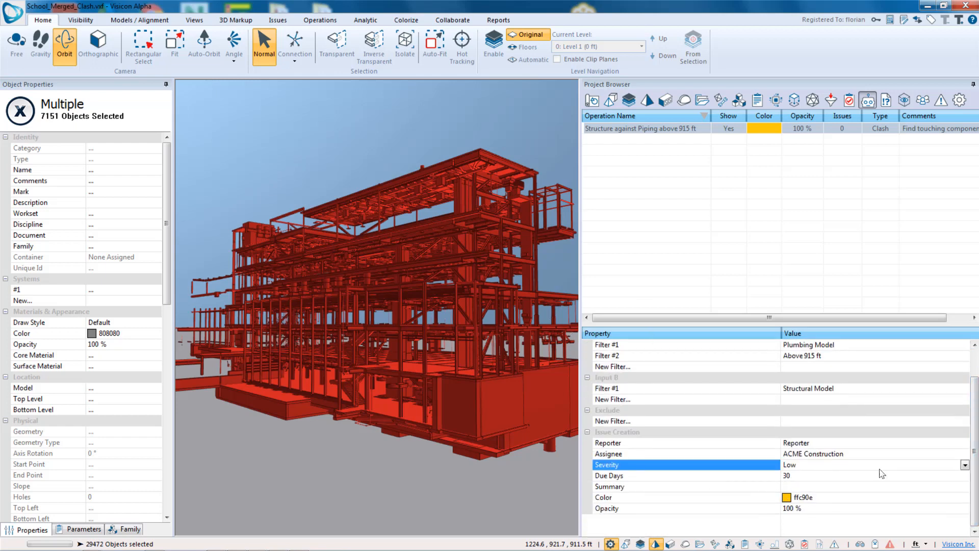
left_click(965, 465)
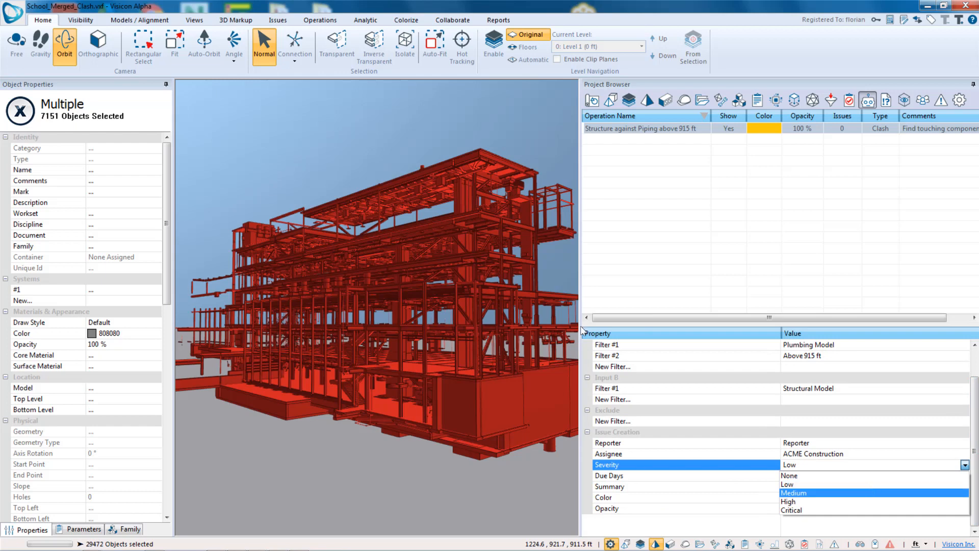
left_click(924, 493)
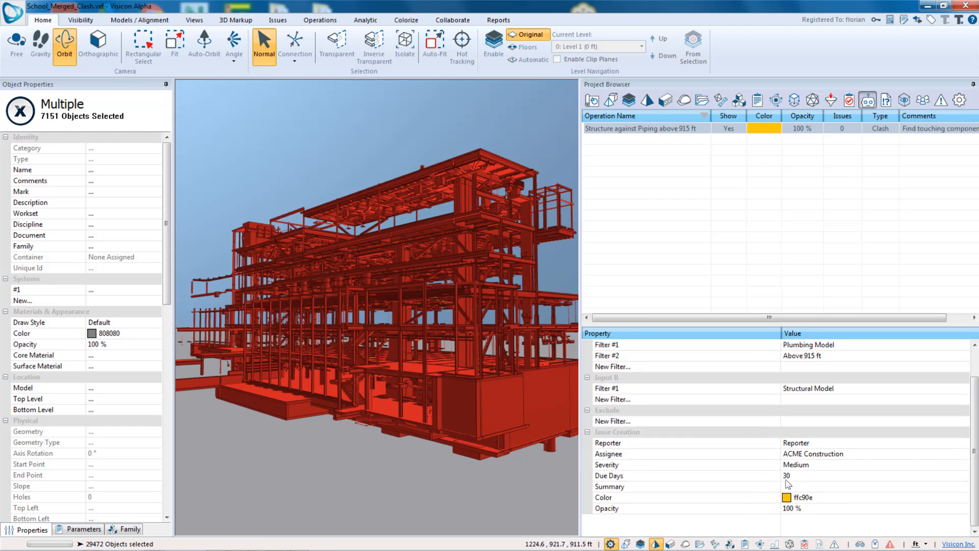
left_click(802, 487)
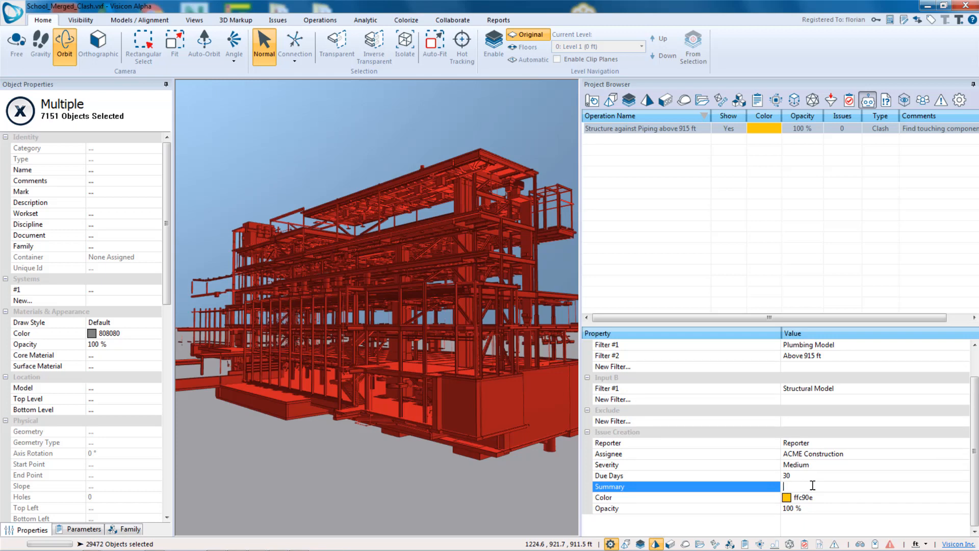
type("Text")
- Run the Structure against Piping above 915 ft clash operation
left_click(306, 21)
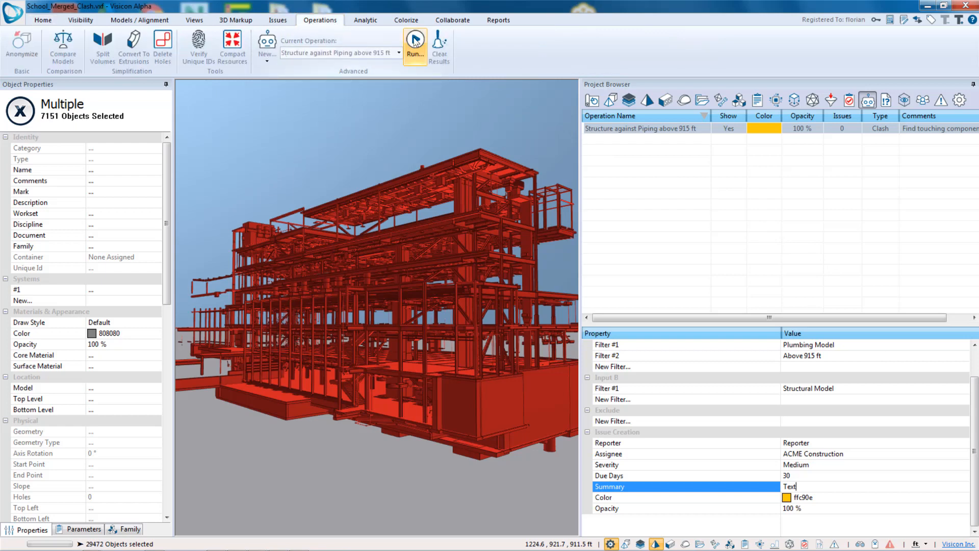
left_click(416, 41)
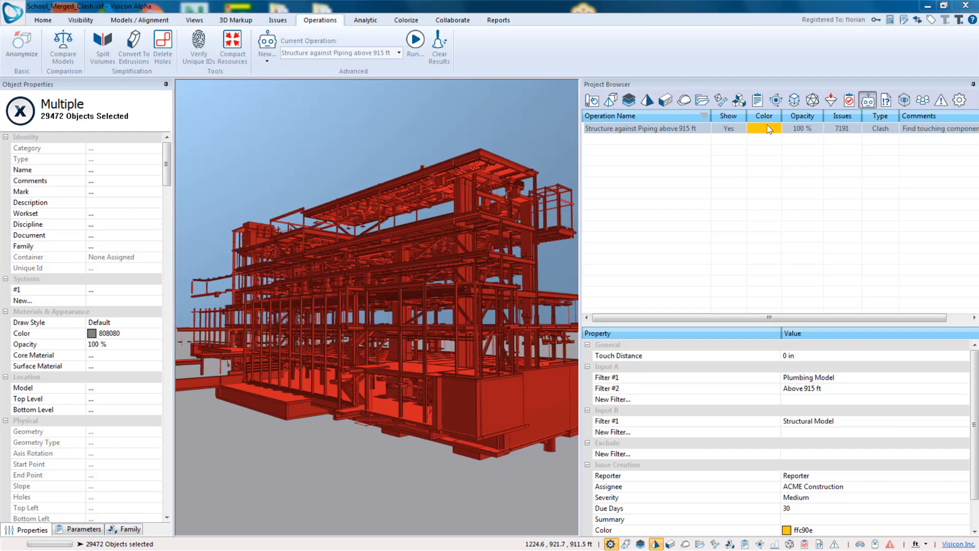
- Open the issues list and scroll across the generated clash issues' columns
left_click(278, 20)
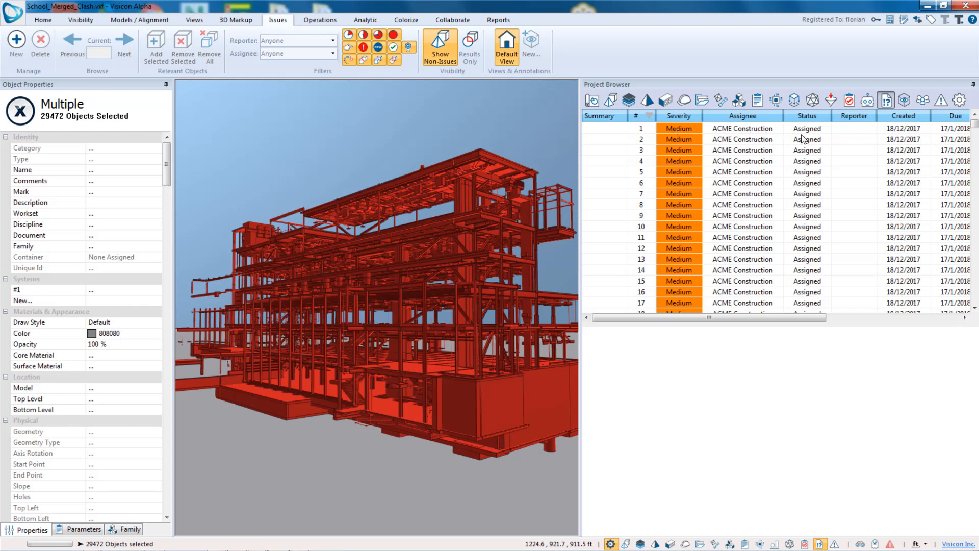
scroll(606, 134, "right", 5)
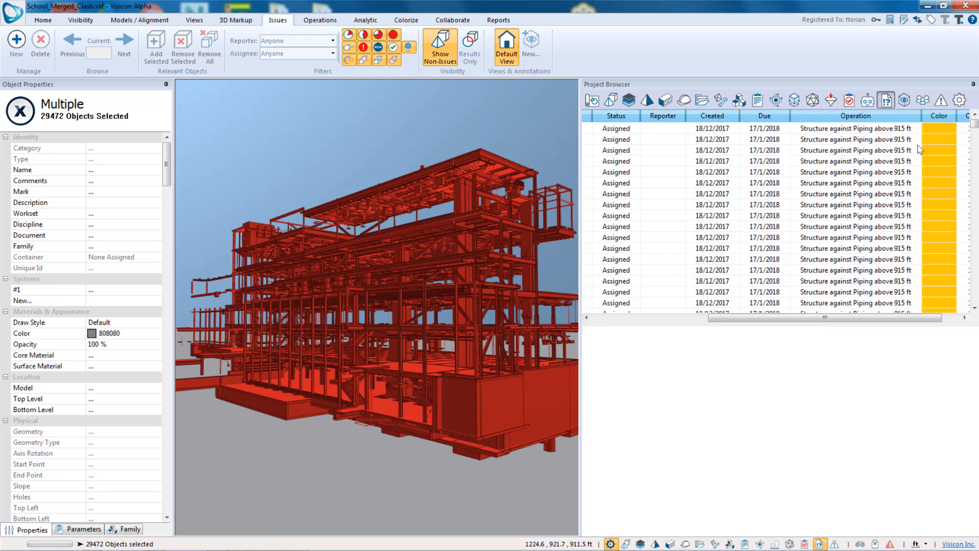
- Scroll across the issues table columns and select clash issues 7 and 12 to view their affected components
left_click_drag(805, 320, 868, 319)
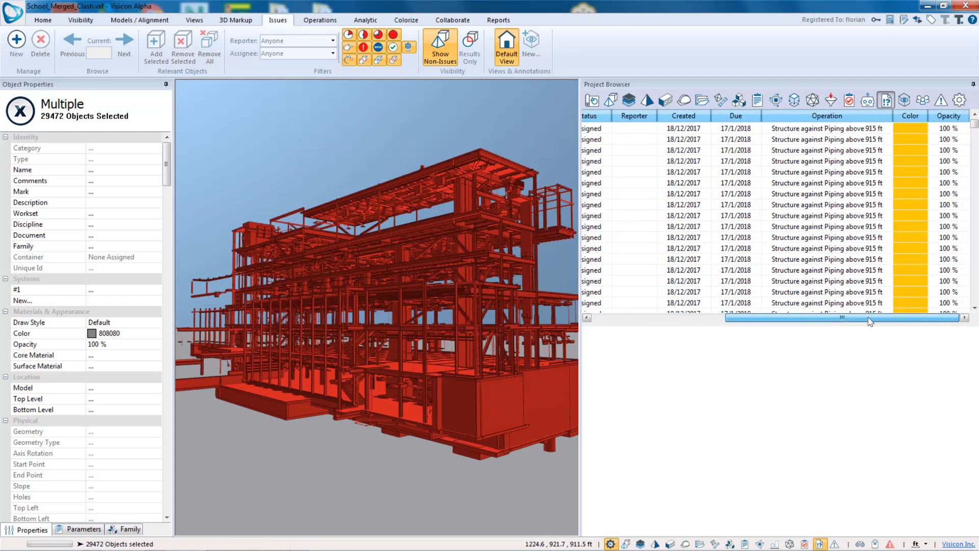
left_click_drag(809, 318, 672, 320)
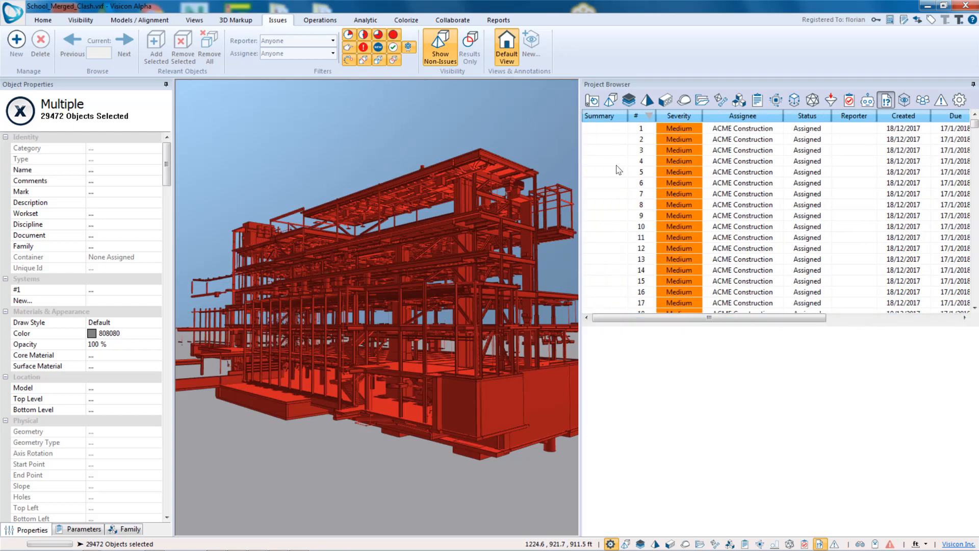
left_click(616, 173)
left_click(632, 194)
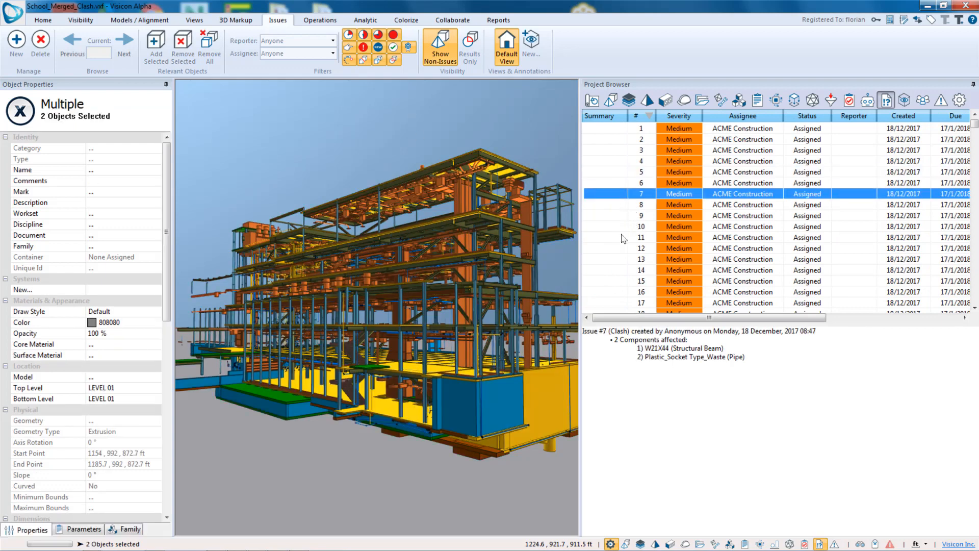
left_click(632, 250)
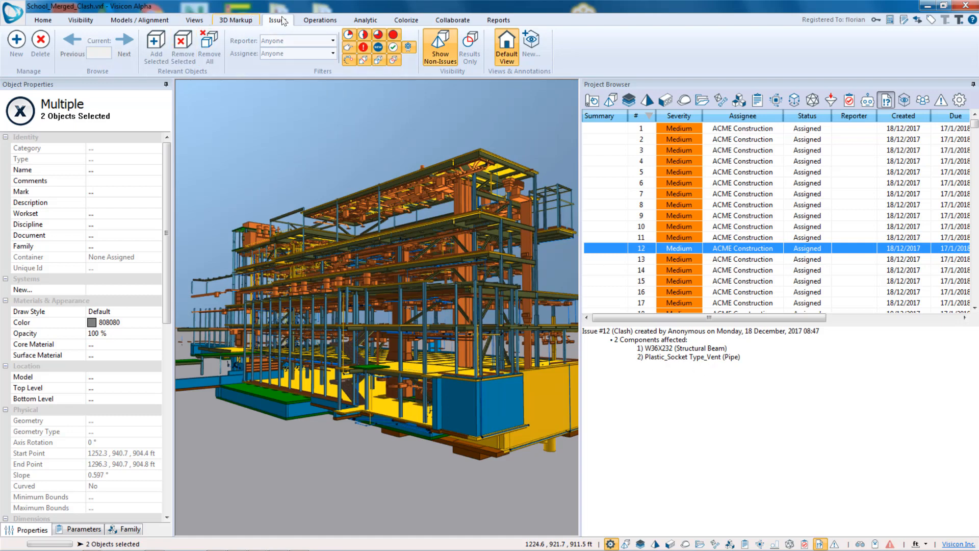
- Isolate the clashing beam and pipe of issue 12 in the 3D view
left_click(41, 22)
left_click(405, 45)
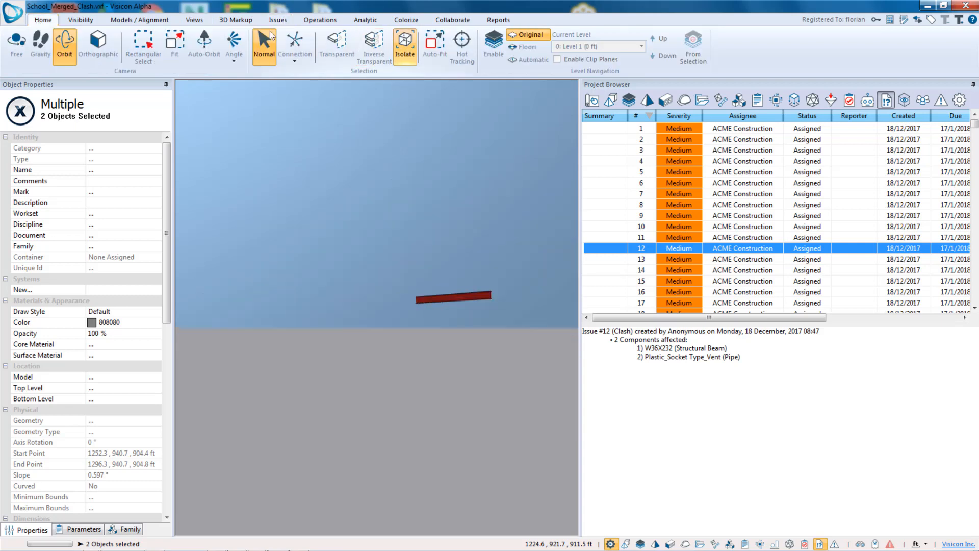
left_click_drag(413, 266, 358, 310)
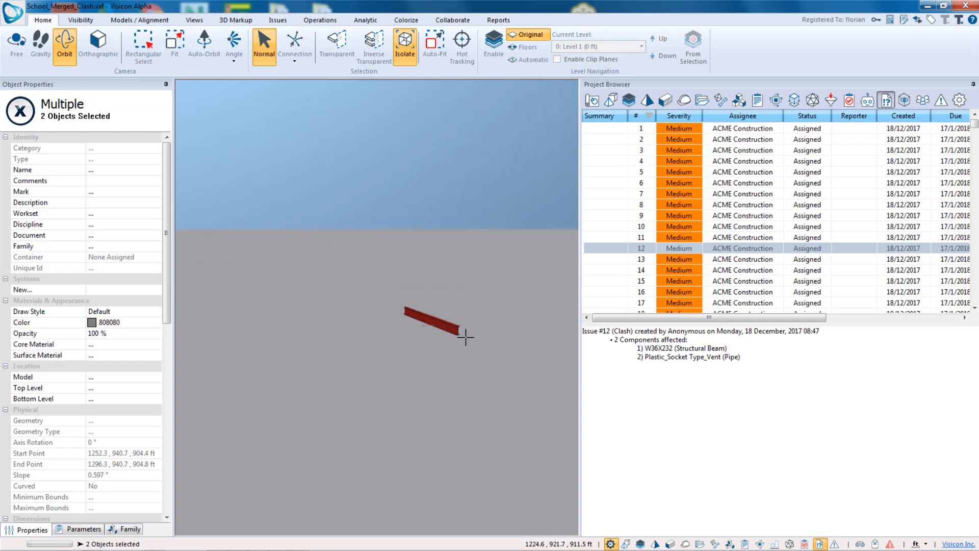
scroll(323, 231, "up", 4)
scroll(408, 357, "up", 5)
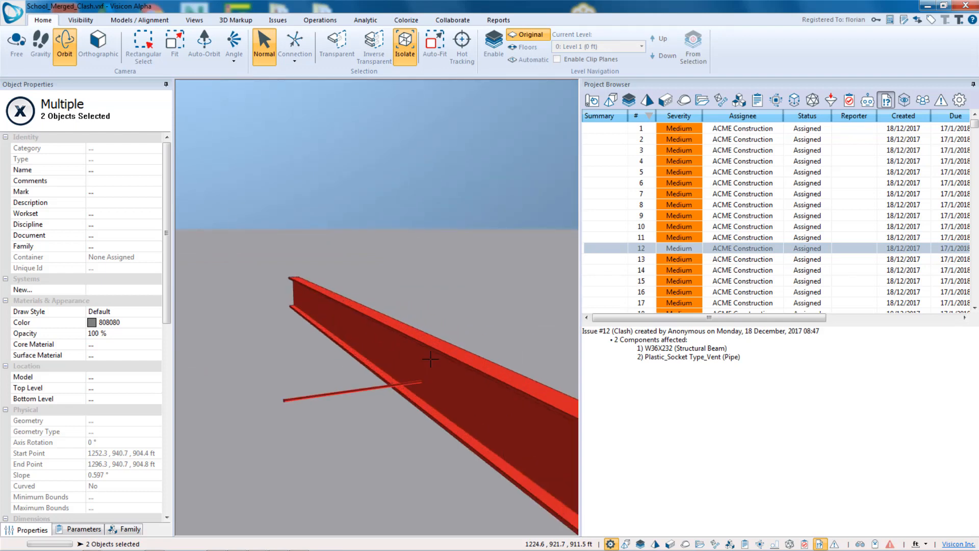
mouse_move(400, 393)
left_mouse_down()
mouse_move(353, 385)
mouse_move(408, 384)
left_mouse_up()
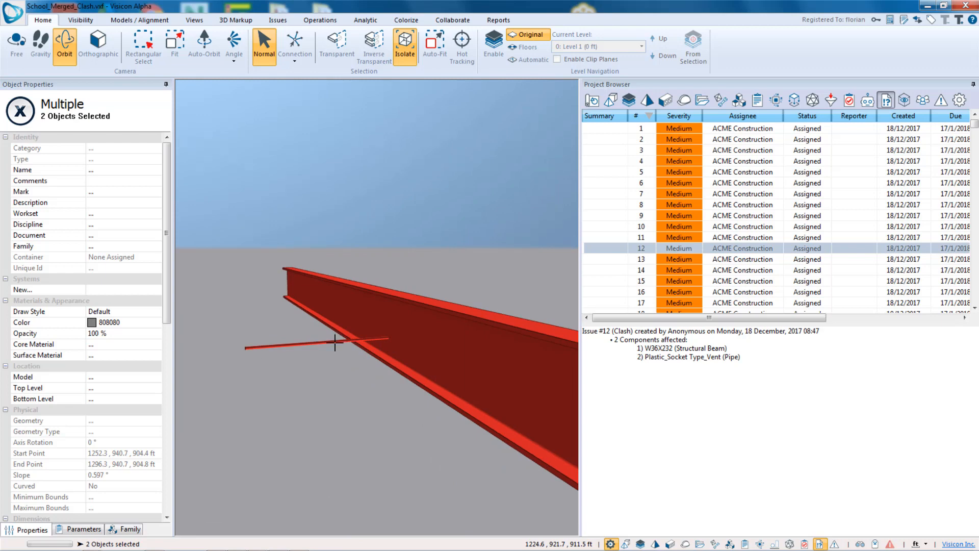
- Inspect the properties of the clashing pipe and structural beam of issue 12
left_click(335, 341)
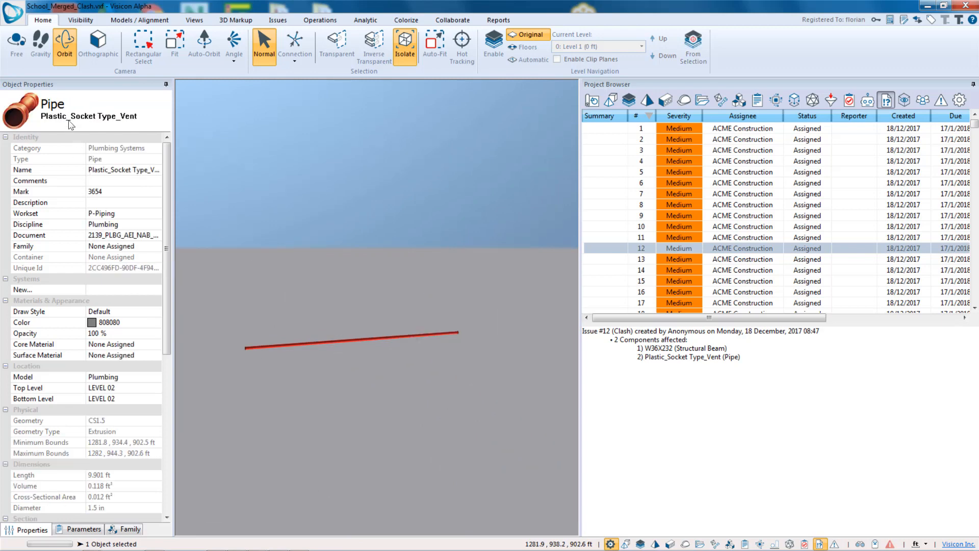
left_click(190, 203)
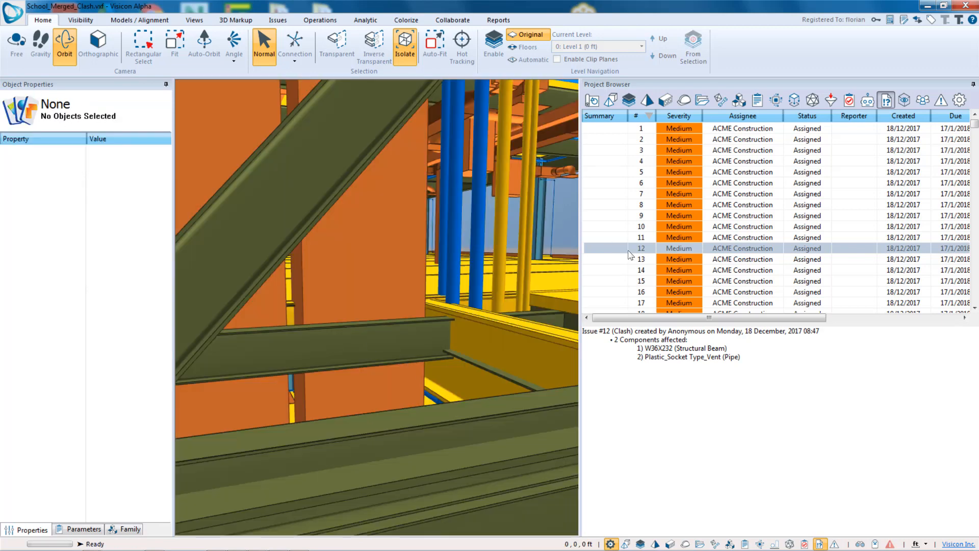
left_click(622, 252)
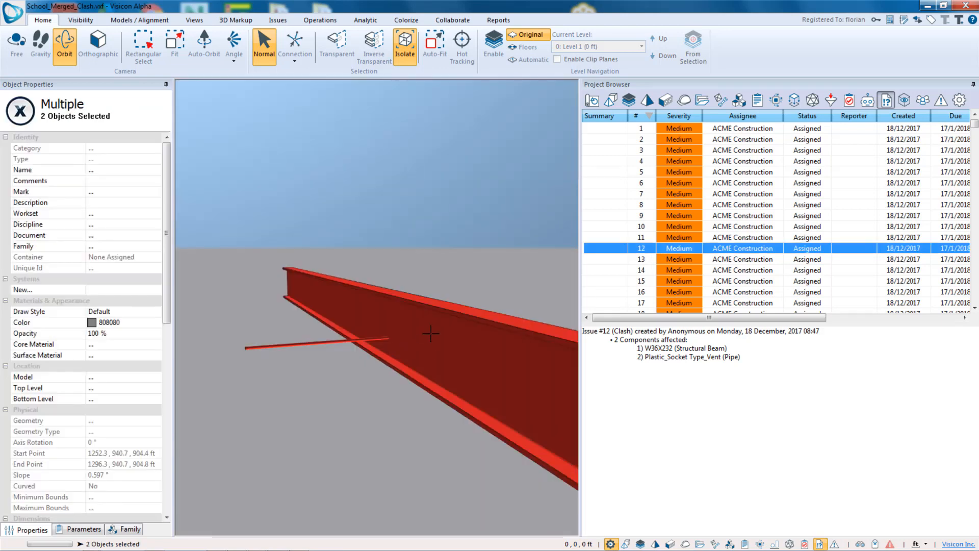
left_click(431, 334)
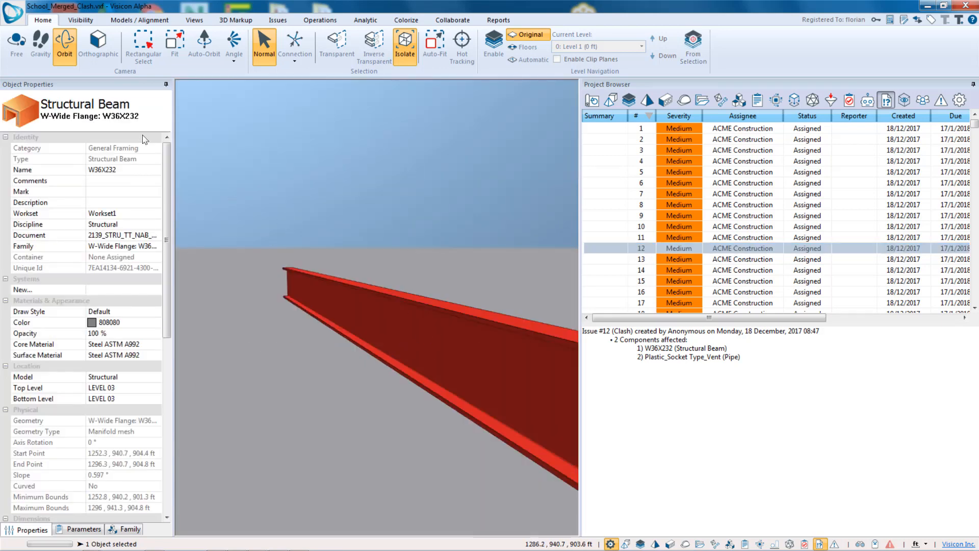
left_click(280, 168)
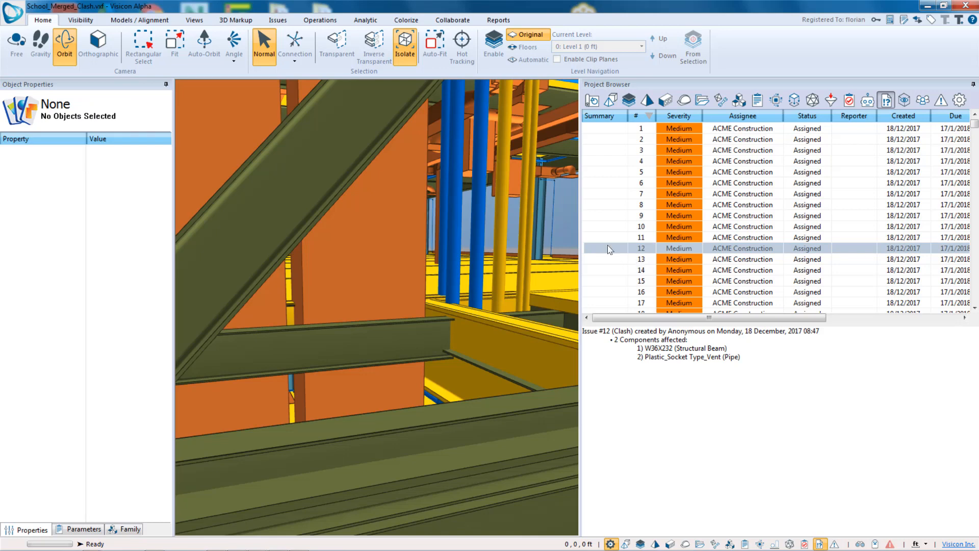
left_click(729, 250)
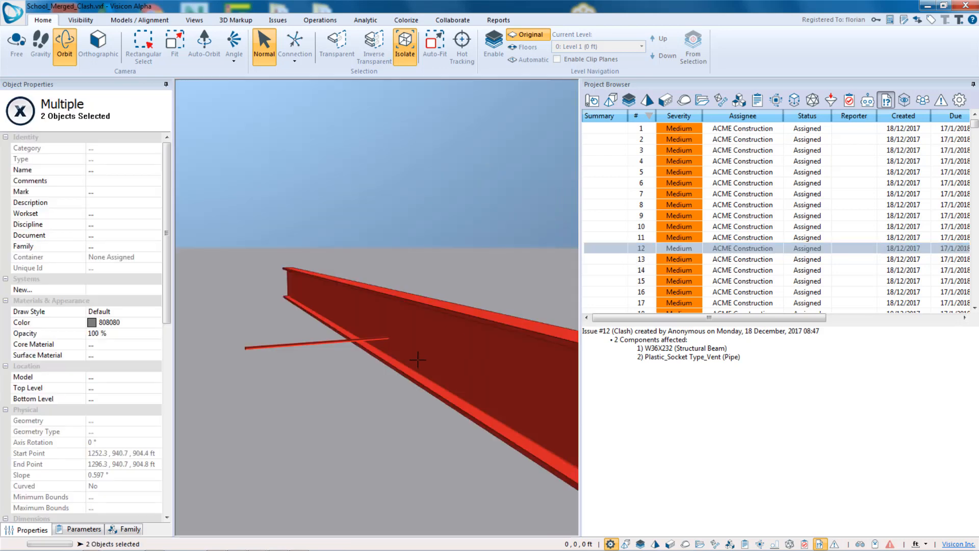
- Turn on Auto-Fit and reselect issue 12 so the view zooms to its clash
left_click_drag(417, 360, 271, 246)
left_click(435, 46)
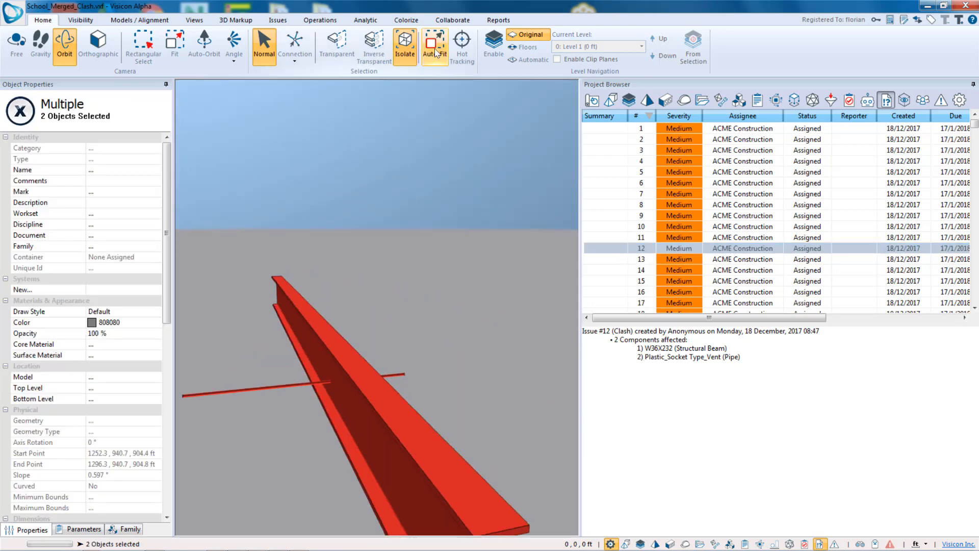
left_click(738, 248)
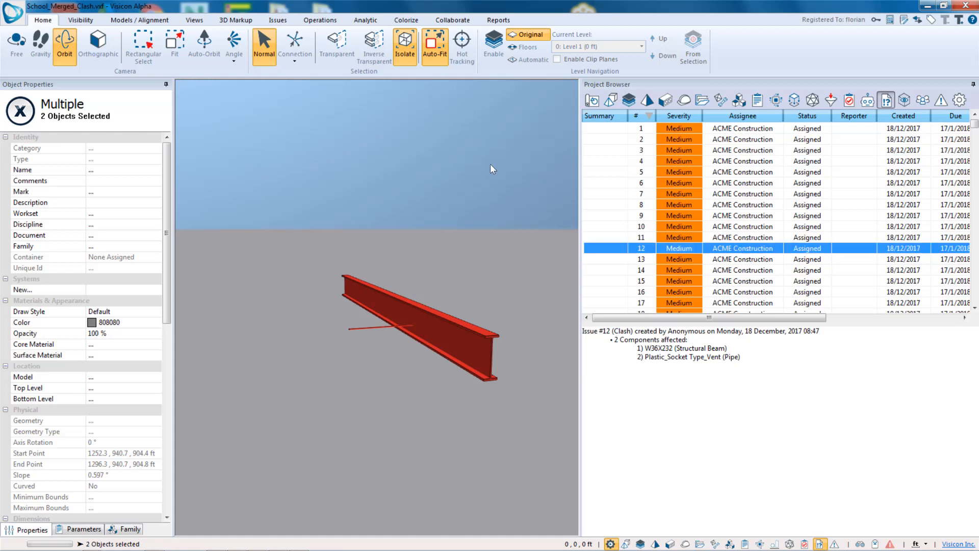
- Step through the following clash issues one by one to inspect each isolated beam and pipe pair
key("Down")
key("Down")
key("Down")
key("Down")
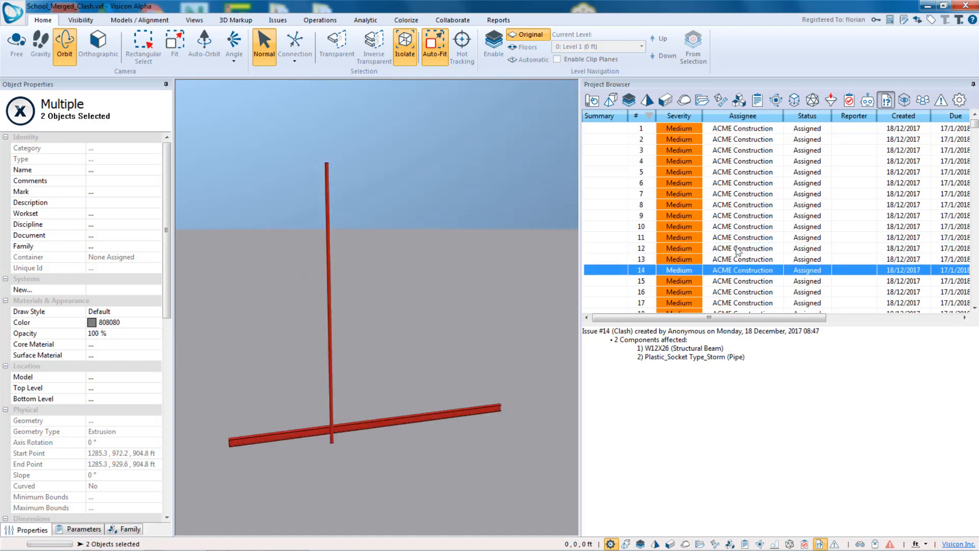
key("Down")
key("Down")
key("Down")
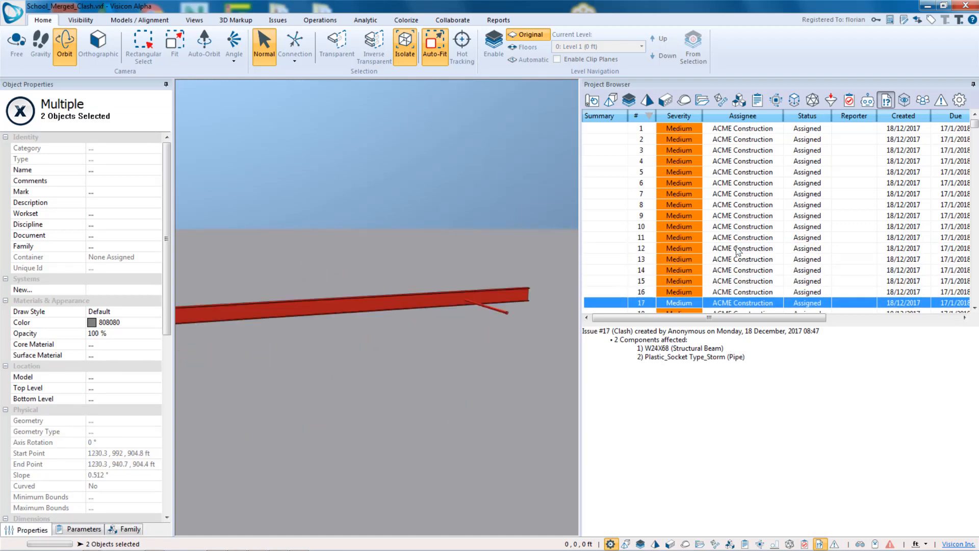
key("Down")
key("Down")
key("Down")
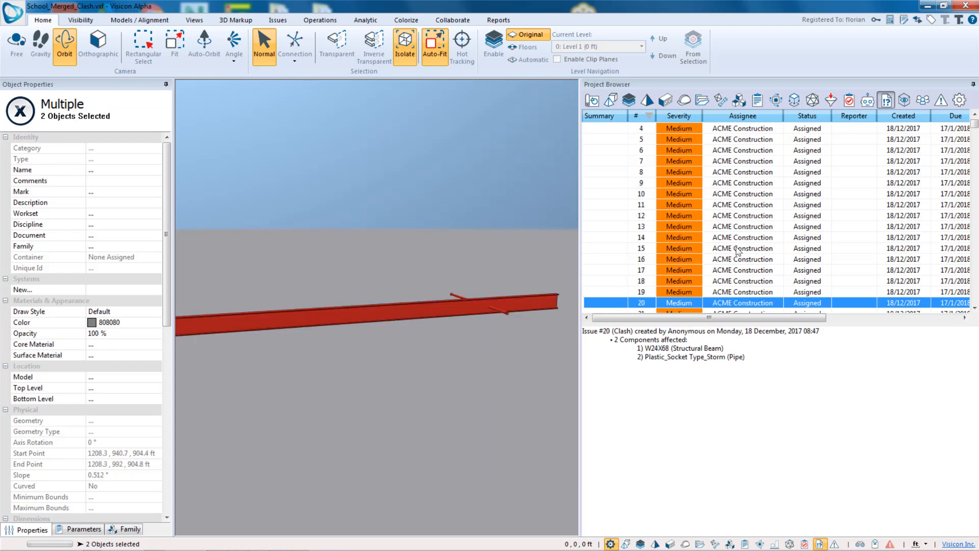
key("Down")
key("Down")
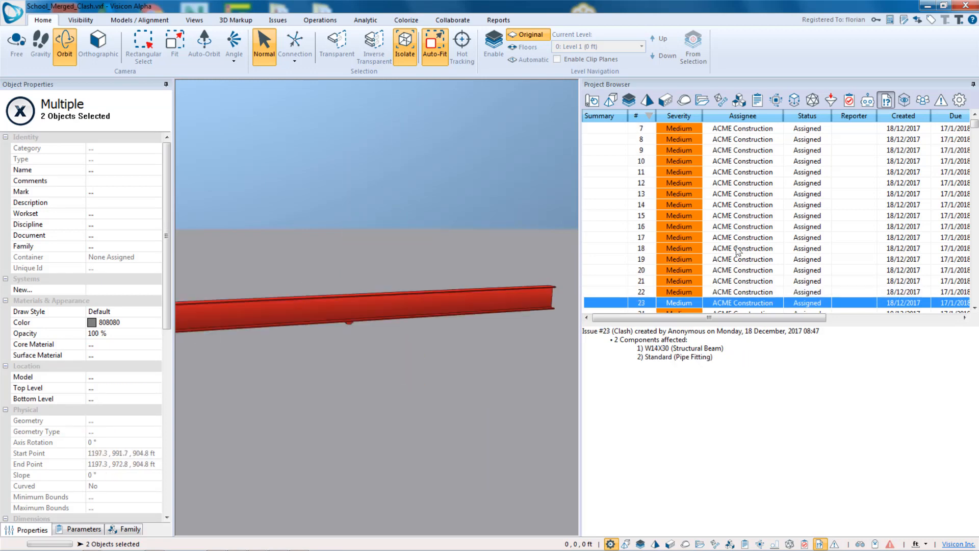
middle_click_drag(343, 308, 378, 351)
scroll(384, 329, "up", 3)
scroll(384, 330, "up", 1)
scroll(384, 330, "down", 1)
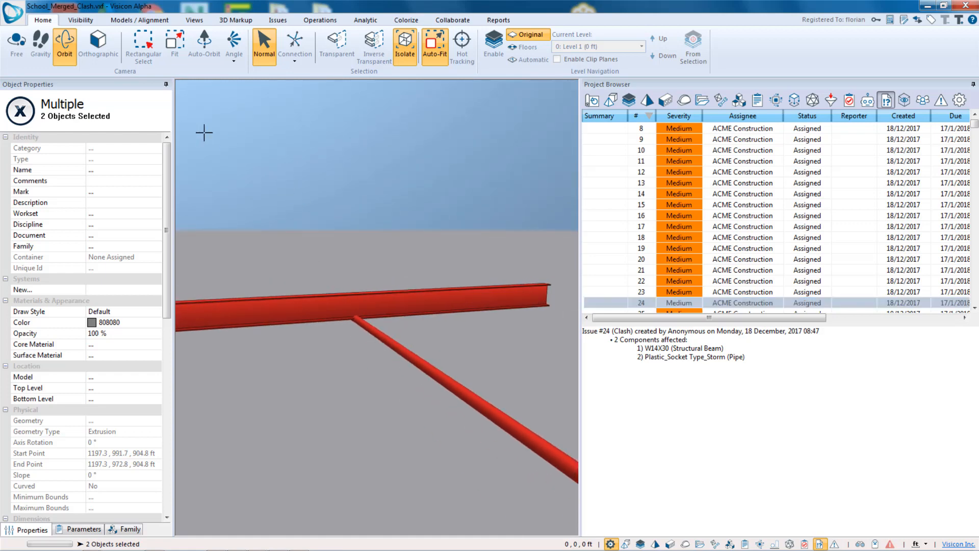
- Collapse the properties panel and set issue 24's severity to High
left_click(167, 84)
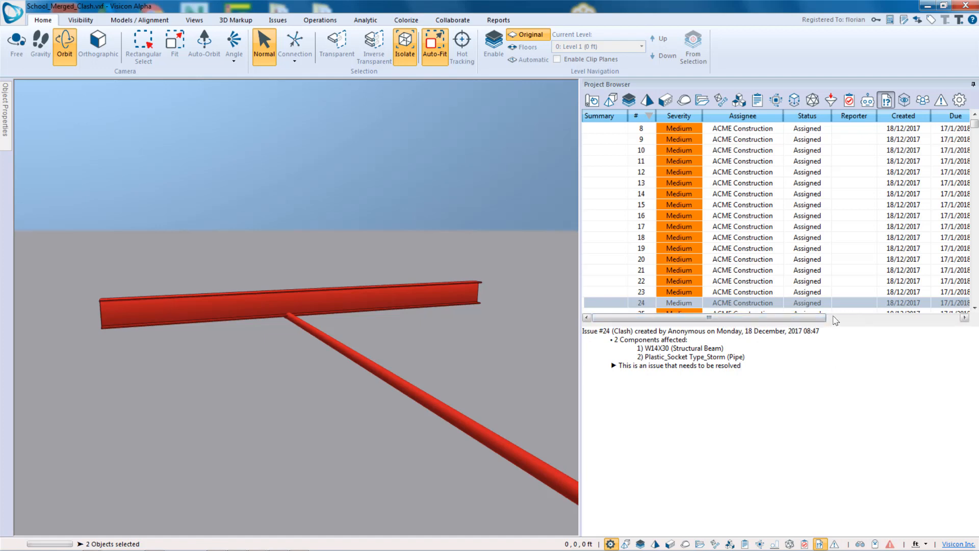
left_click(690, 305)
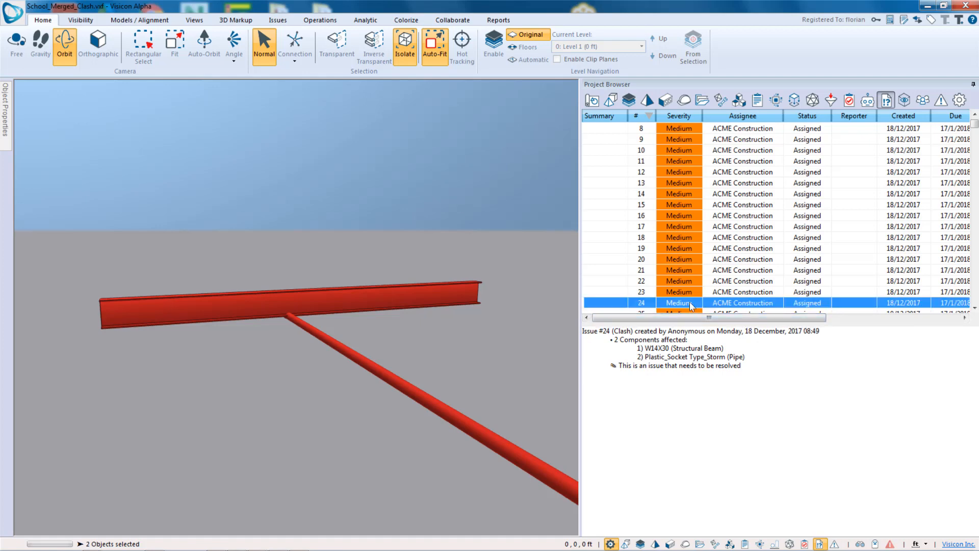
left_click(690, 305)
left_click(683, 347)
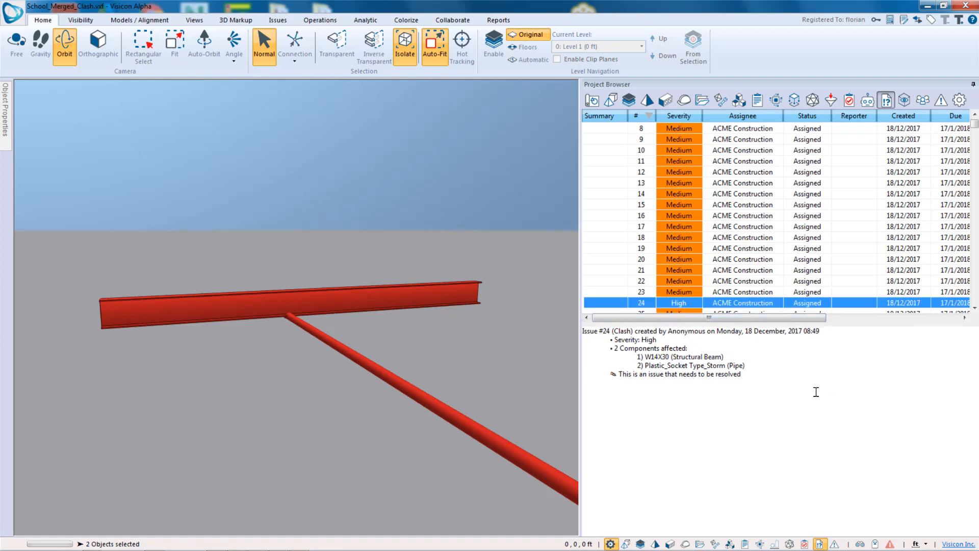
left_click(693, 301)
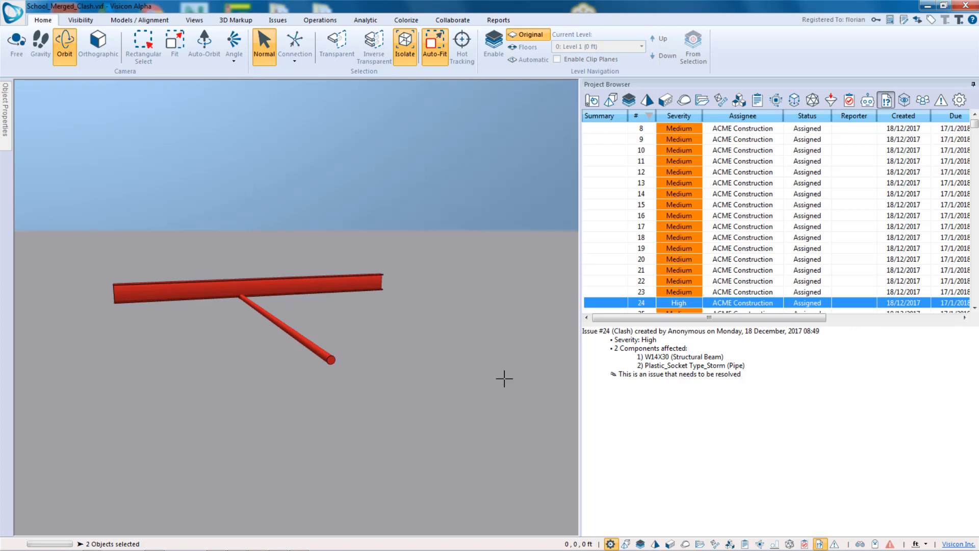
- Save a new annotation view for issue 24
scroll(234, 291, "up", 1)
scroll(335, 332, "up", 5)
scroll(335, 332, "down", 5)
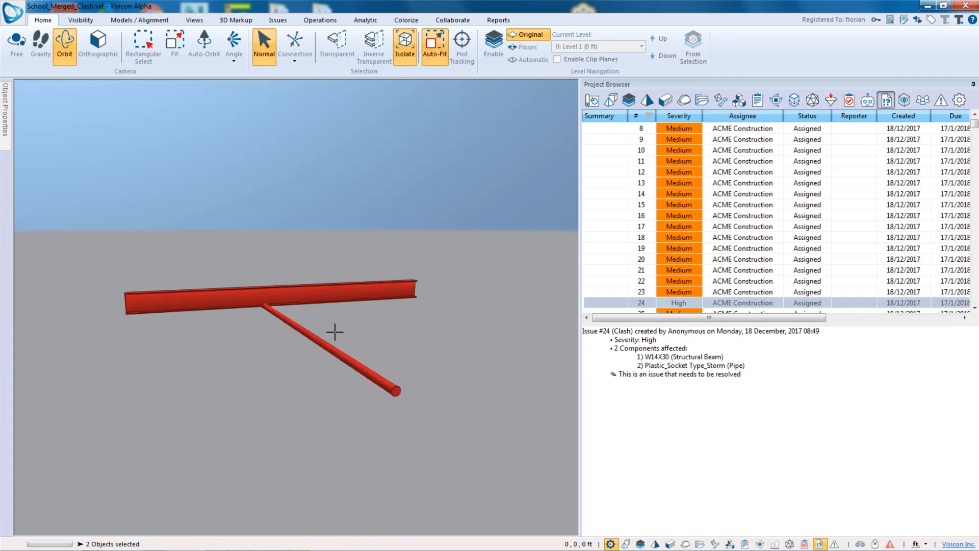
left_click_drag(273, 345, 304, 349)
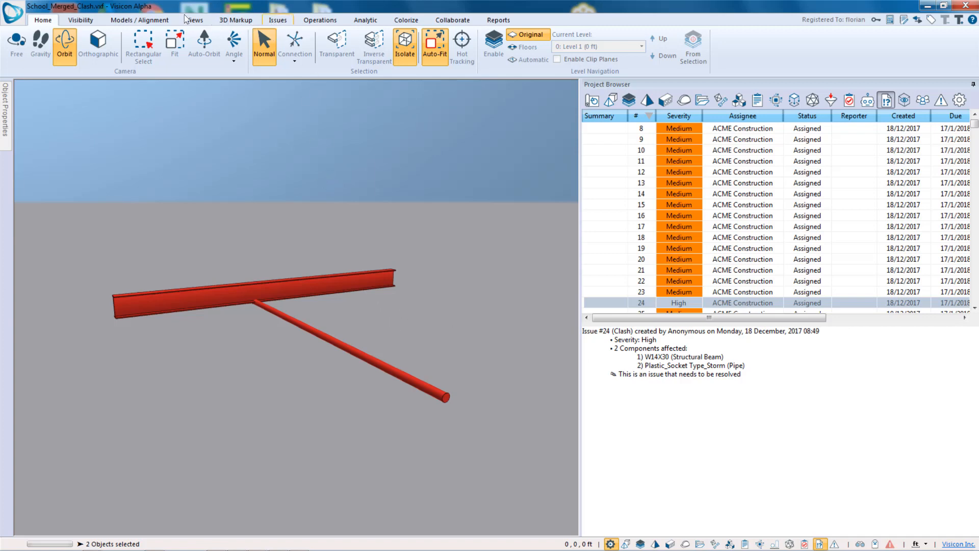
left_click(279, 21)
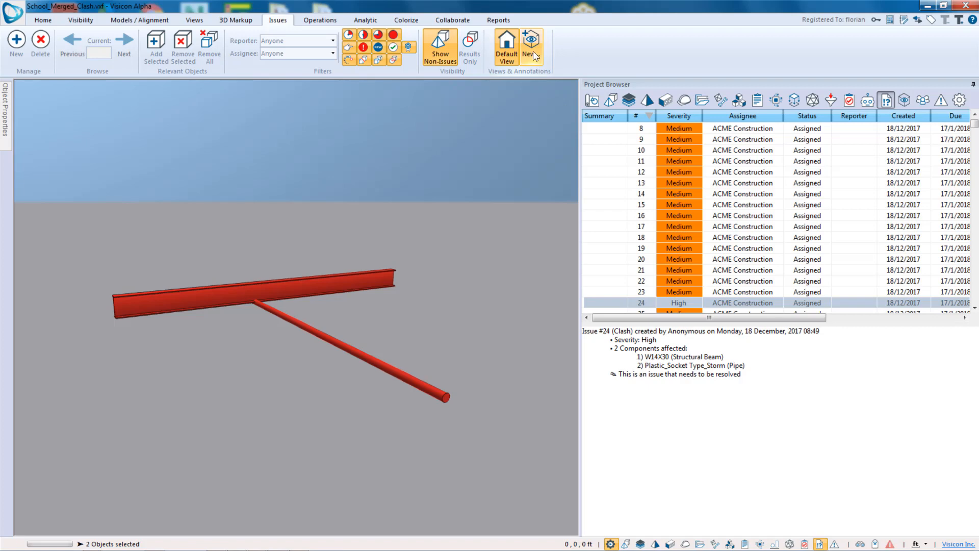
left_click(534, 55)
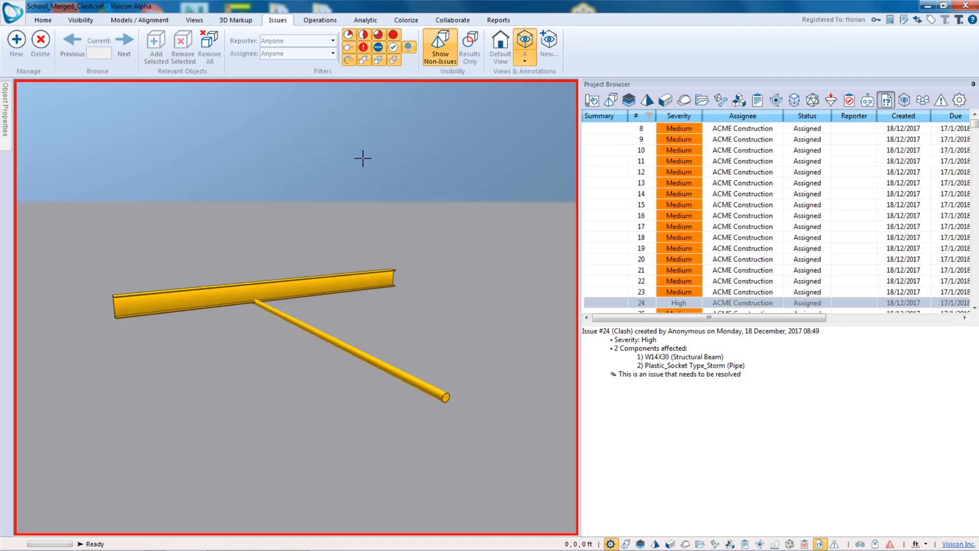
- Add a callout box pointing at the beam–pipe intersection in the issue view
left_click(202, 21)
left_click(428, 46)
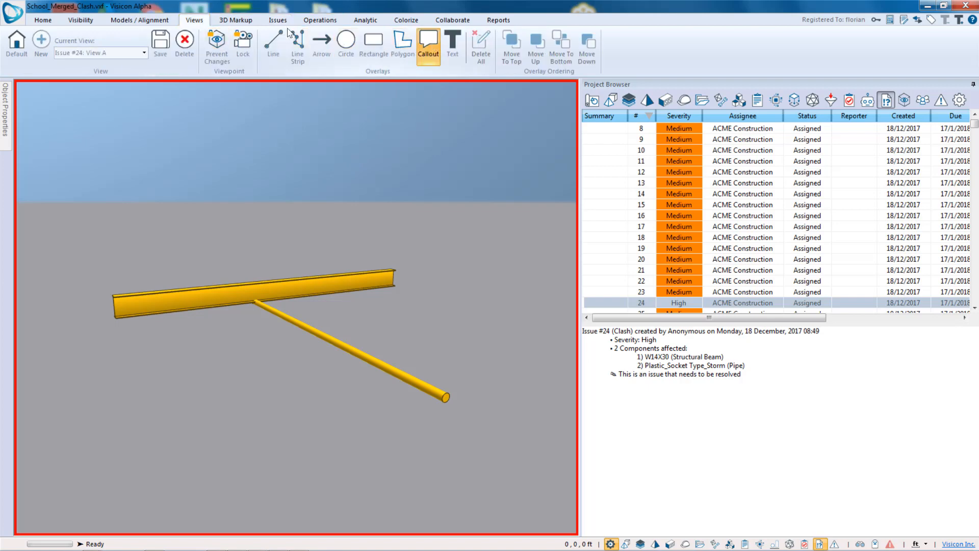
left_click(74, 135)
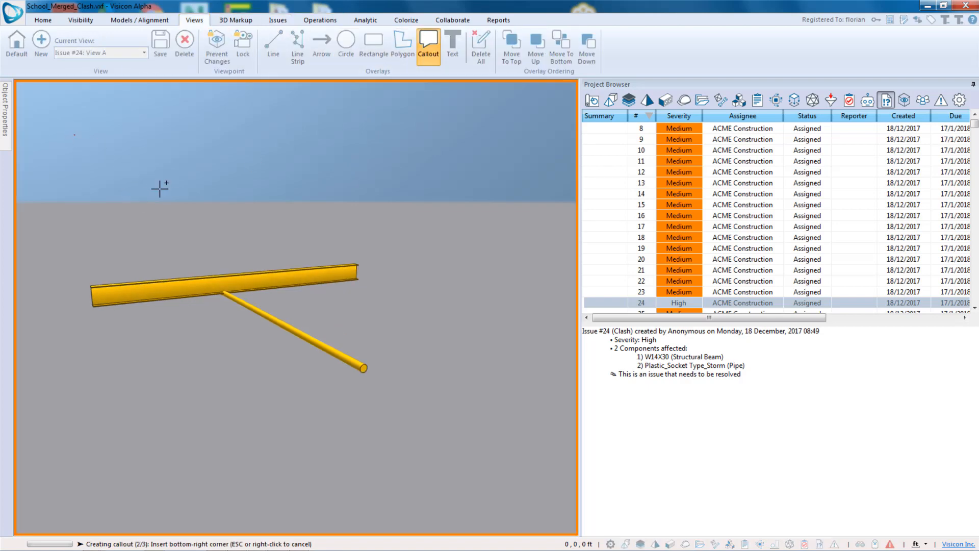
left_click(191, 230)
left_click(223, 290)
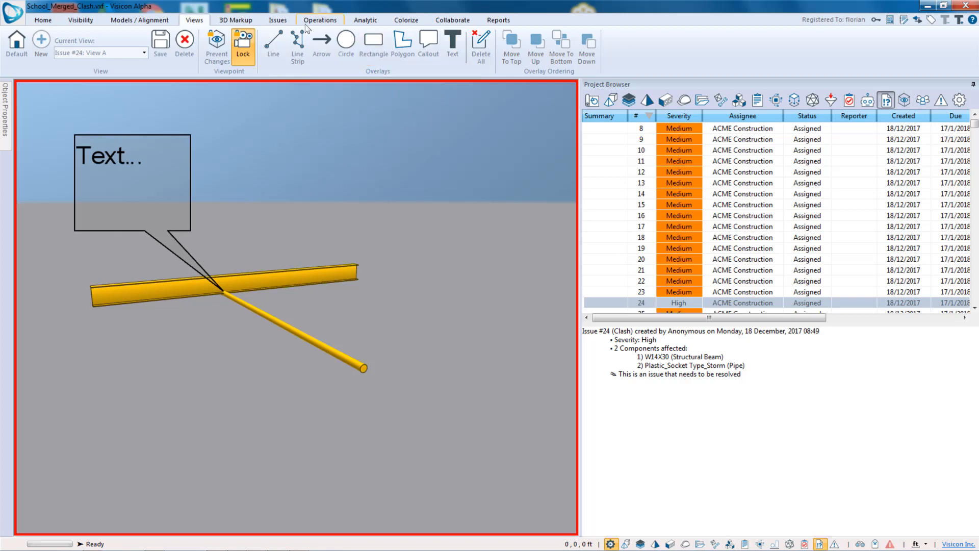
- Create a second view B for issue 24 and orbit the model to a new angle
left_click(279, 20)
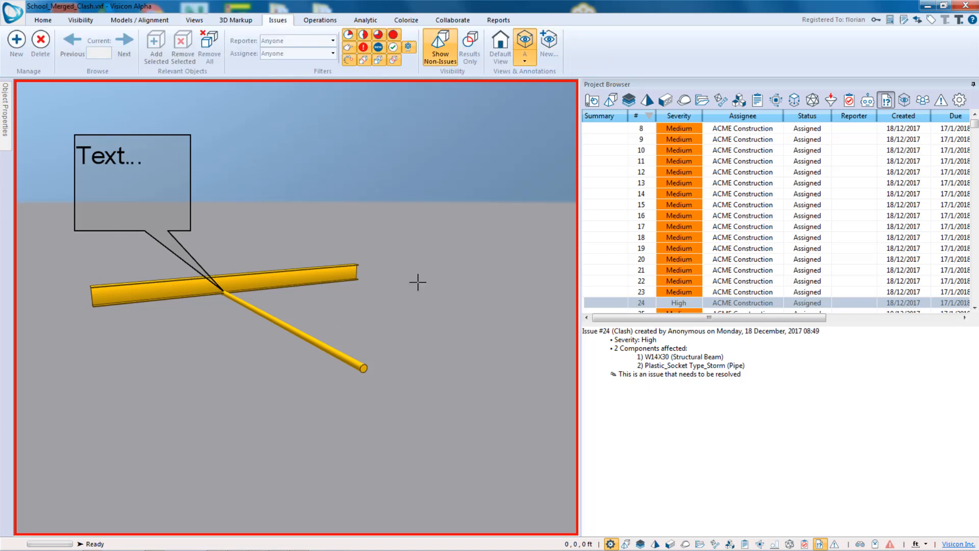
left_click(551, 41)
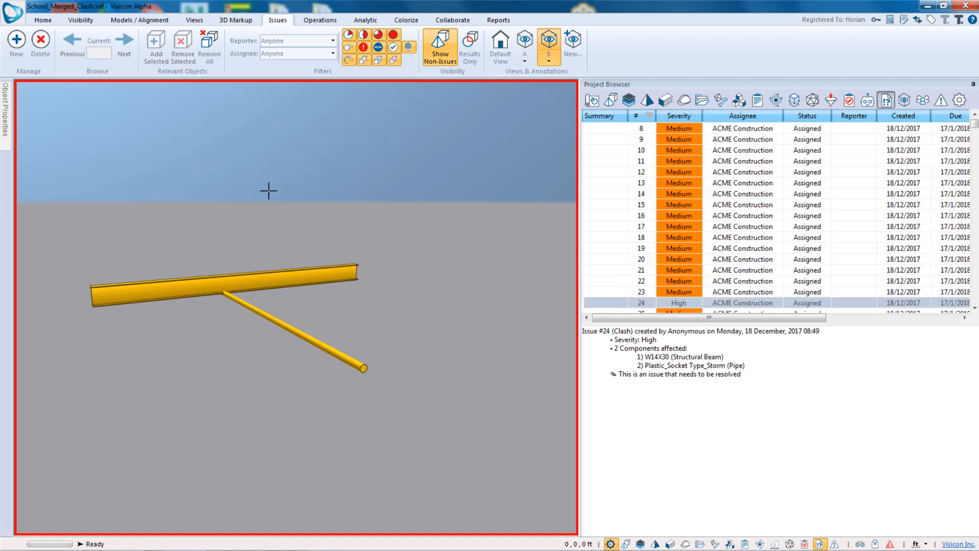
left_click_drag(269, 191, 400, 321)
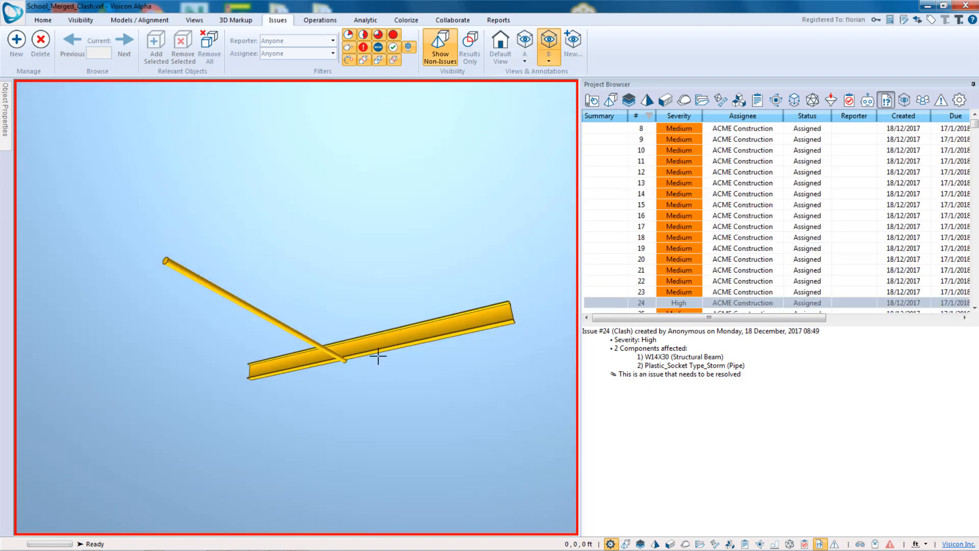
- Add a clearance dimension from the beam's top flange down to the pipe in issue 24's view B
left_click_drag(378, 355, 351, 342)
scroll(351, 343, "up", 4)
left_click_drag(474, 402, 362, 357)
left_click_drag(458, 324, 415, 325)
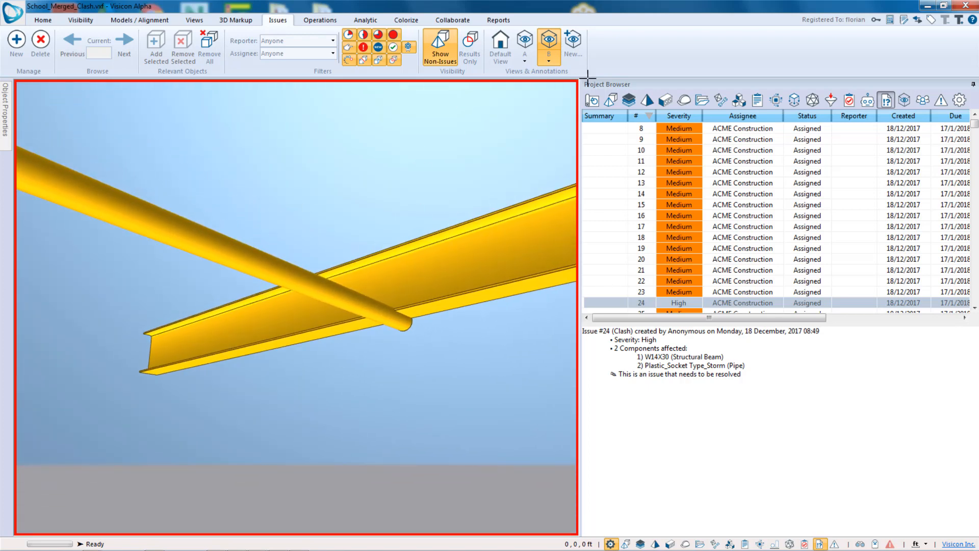
left_click(242, 22)
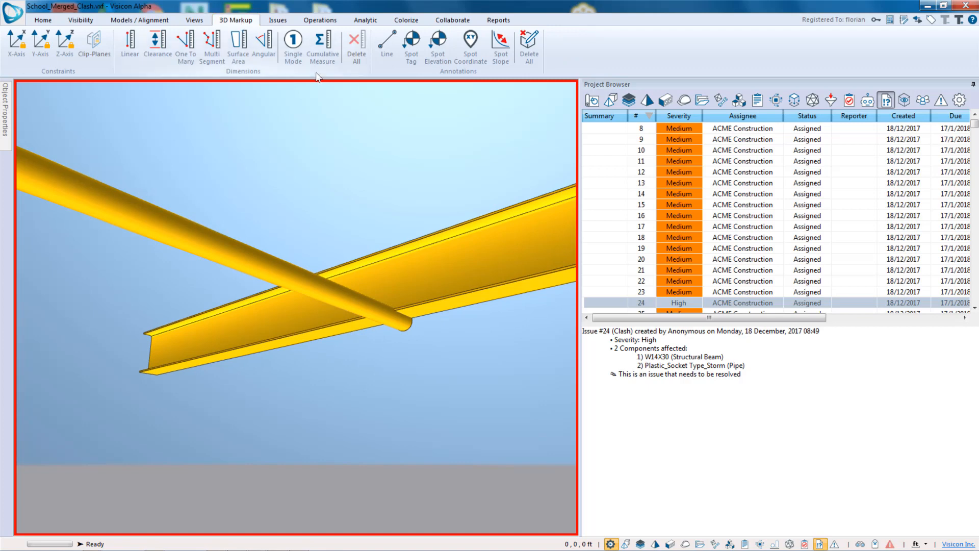
left_click(157, 46)
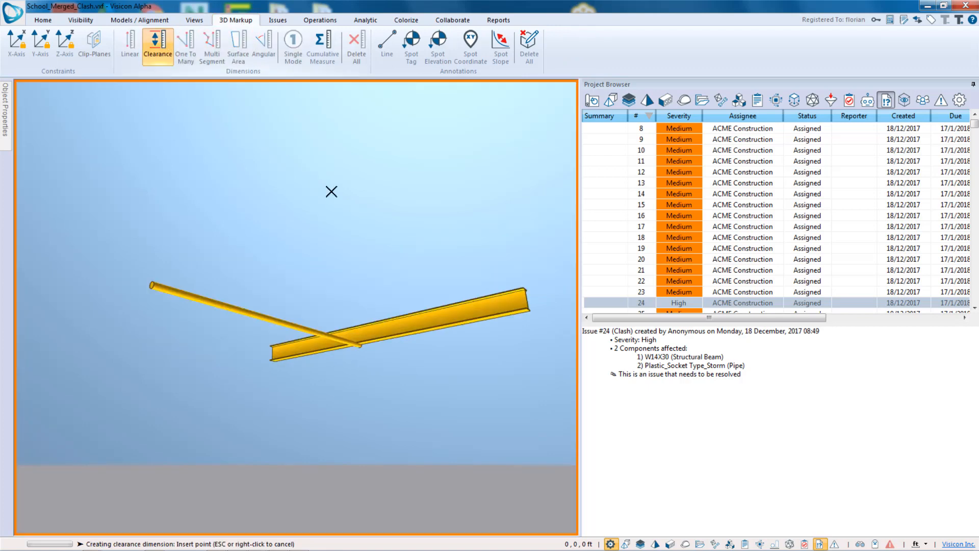
scroll(367, 336, "up", 5)
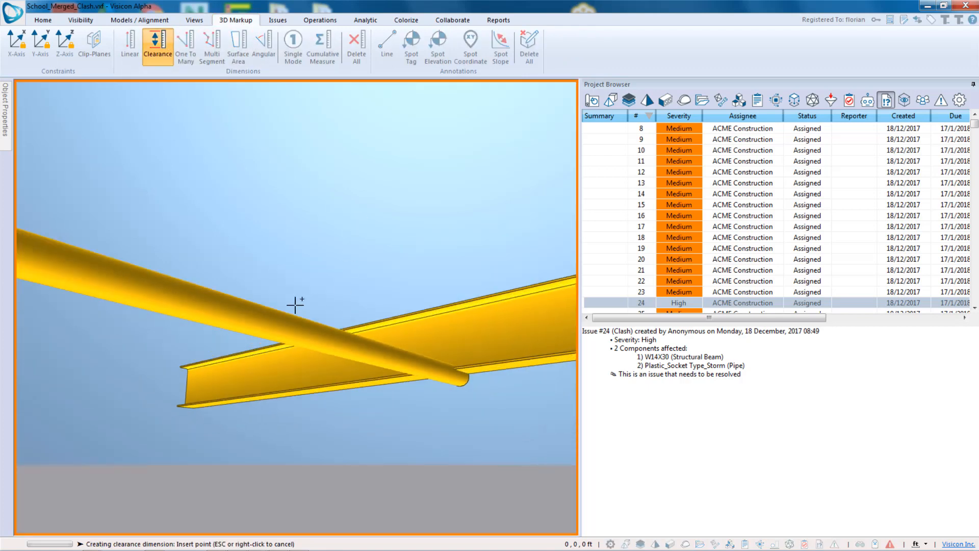
middle_click_drag(295, 304, 352, 309)
left_click(410, 303)
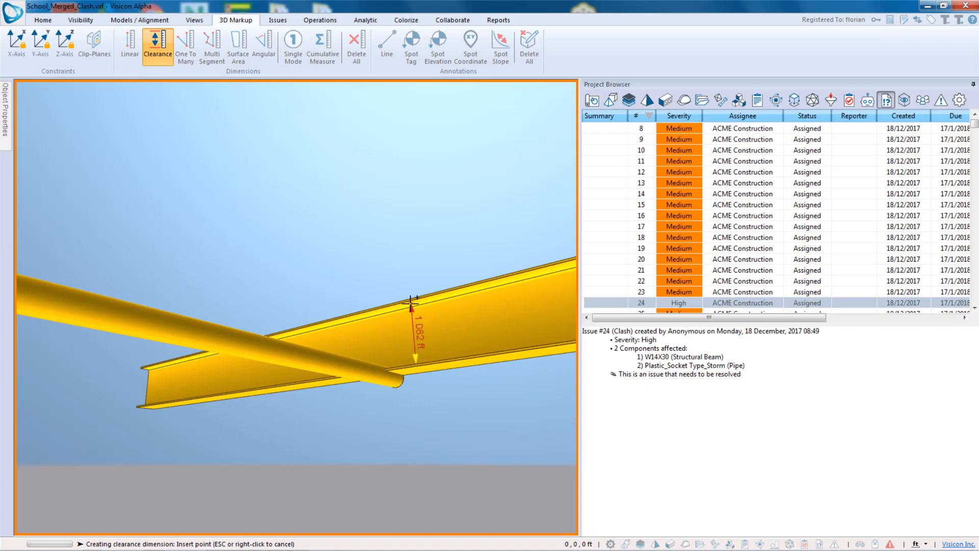
left_click(411, 303)
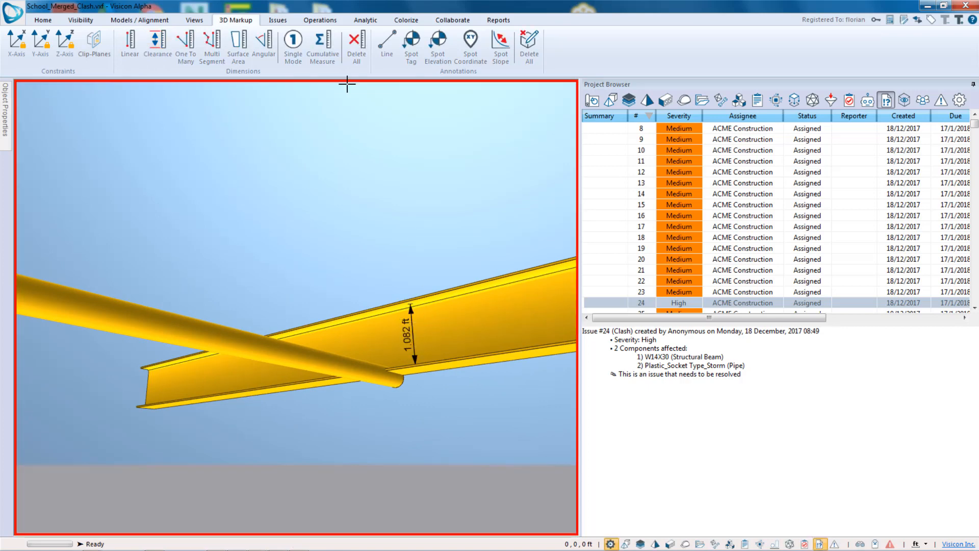
left_click(195, 20)
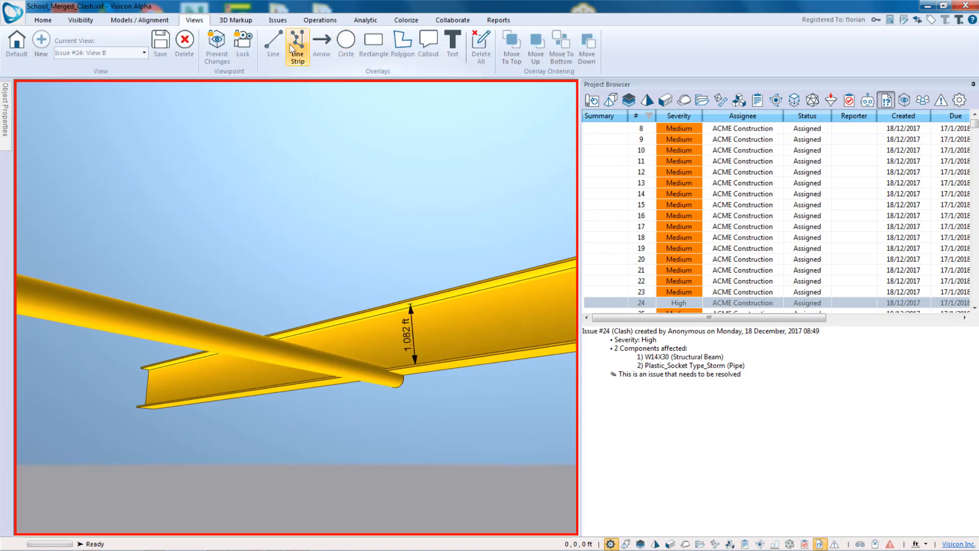
left_click(321, 46)
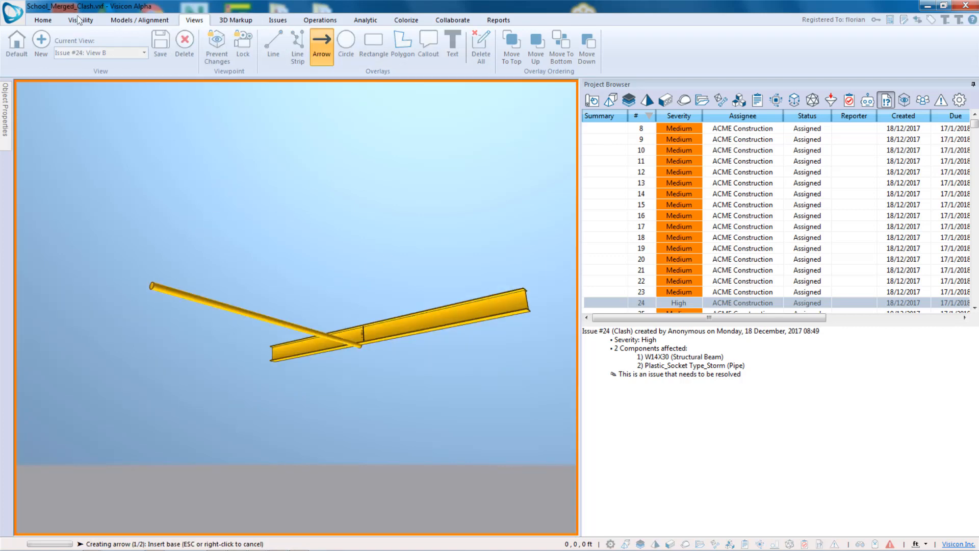
left_click(45, 21)
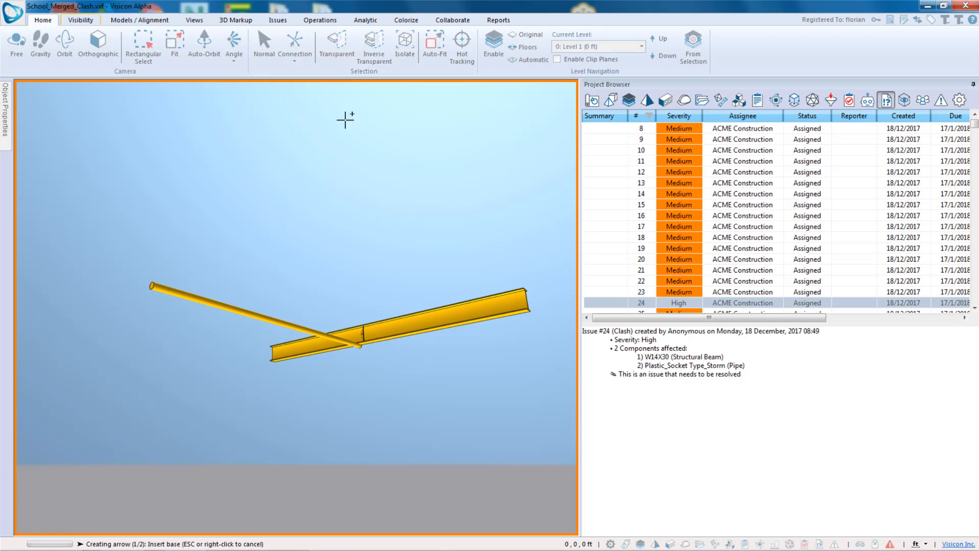
key("Escape")
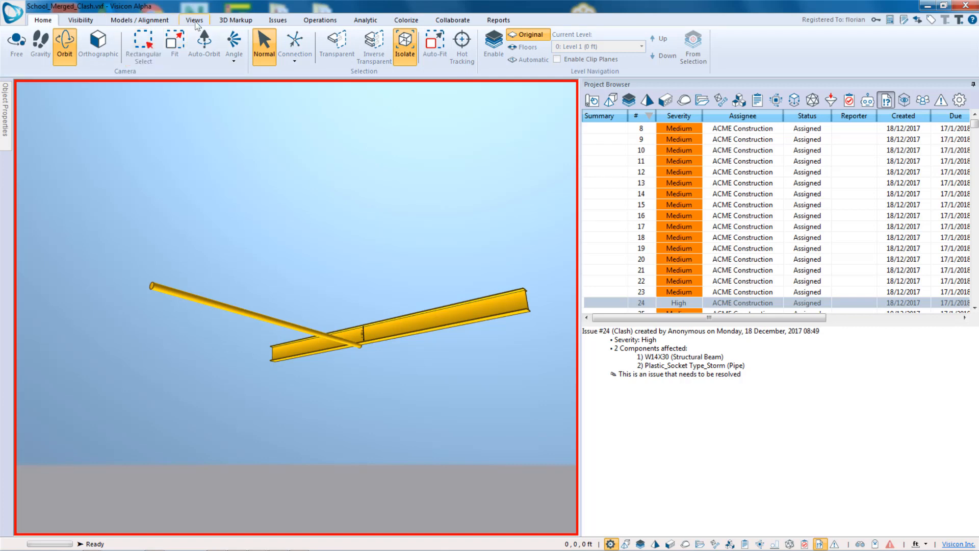
- Zoom in on the clash and lock the viewpoint of view B
left_click(195, 22)
scroll(363, 345, "up", 6)
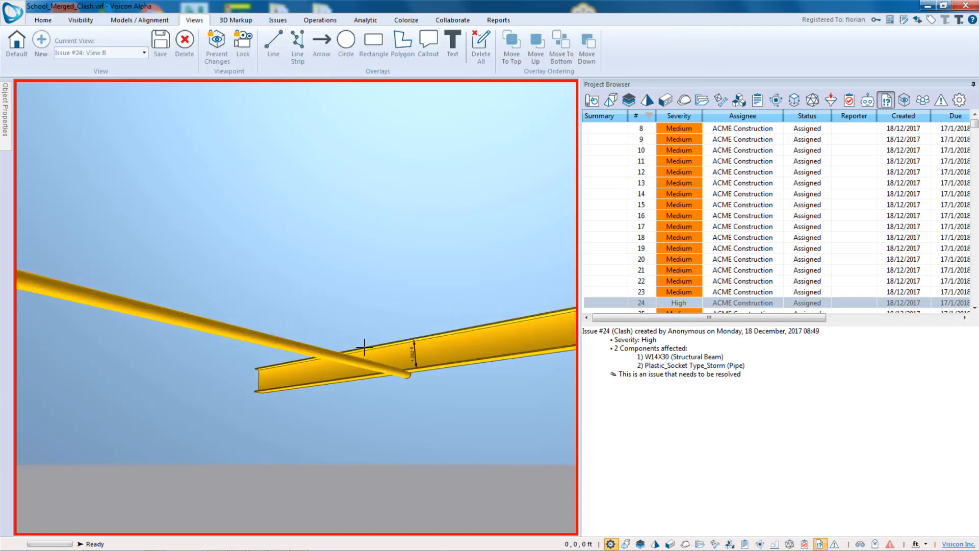
middle_click_drag(349, 332, 312, 317)
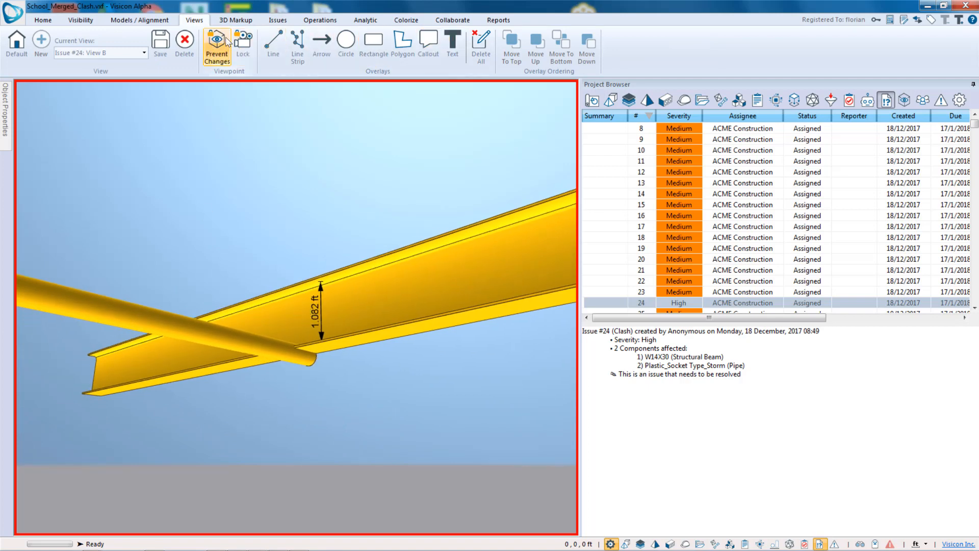
left_click(244, 48)
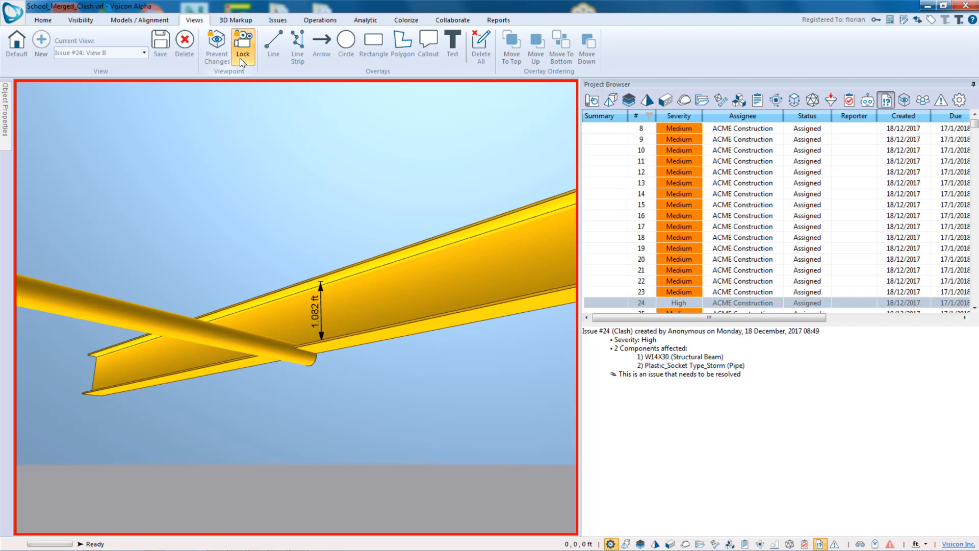
left_click(216, 55)
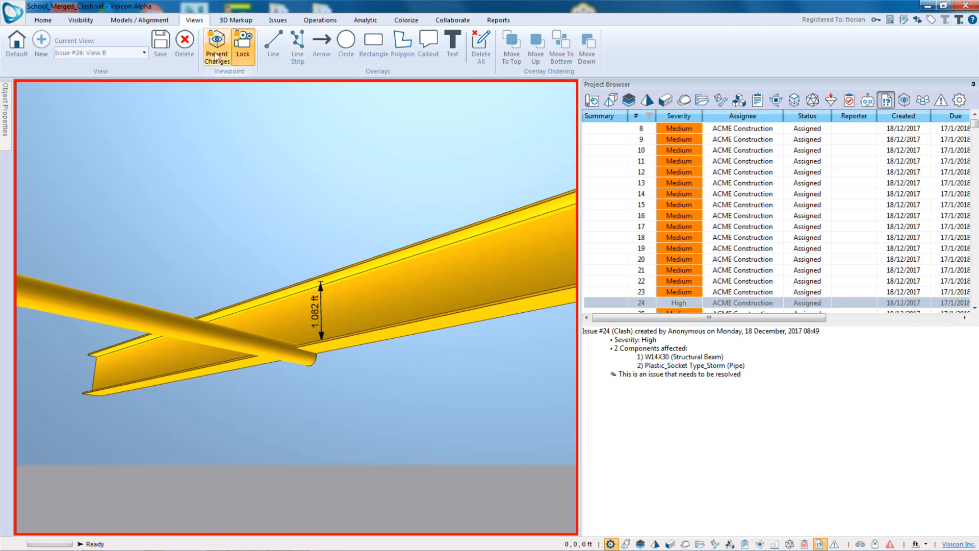
- Draw an arrow pointing down to the pipe's end at the beam intersection
left_click(322, 43)
left_click(194, 200)
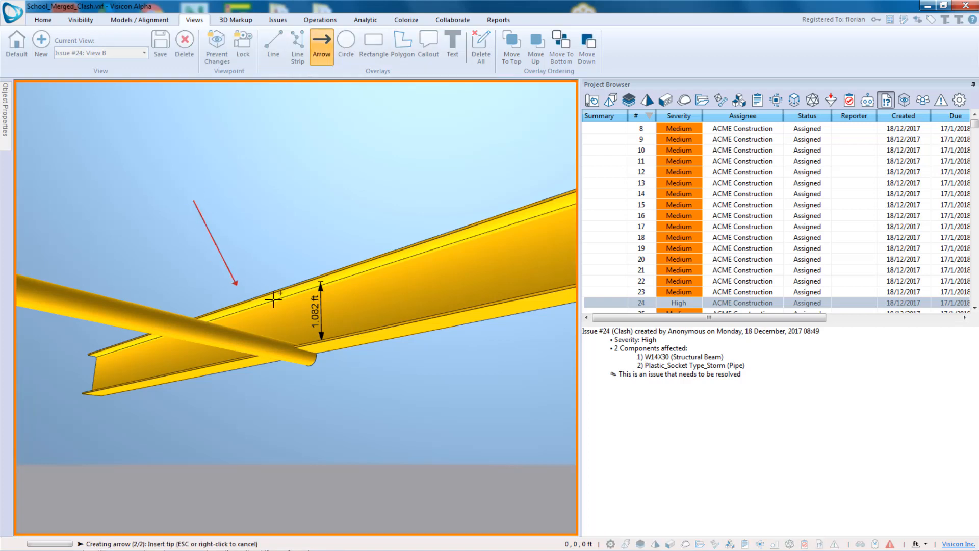
left_click(305, 351)
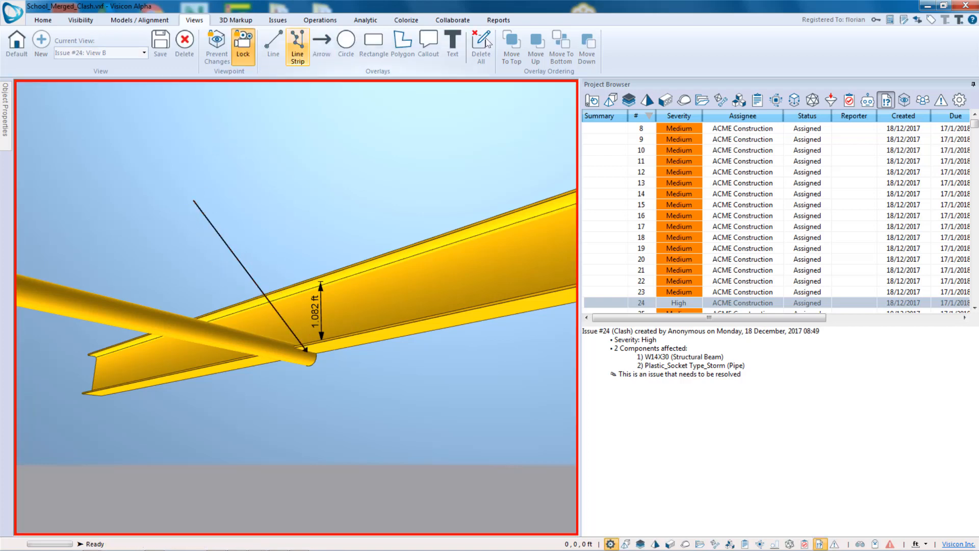
- Add a text note above the arrow reading Move down 2"
left_click(452, 46)
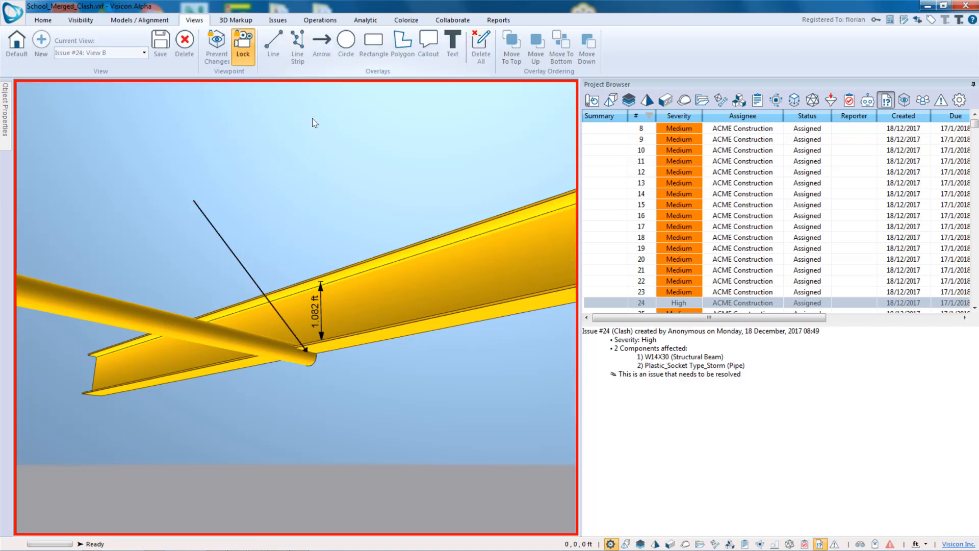
left_click(126, 175)
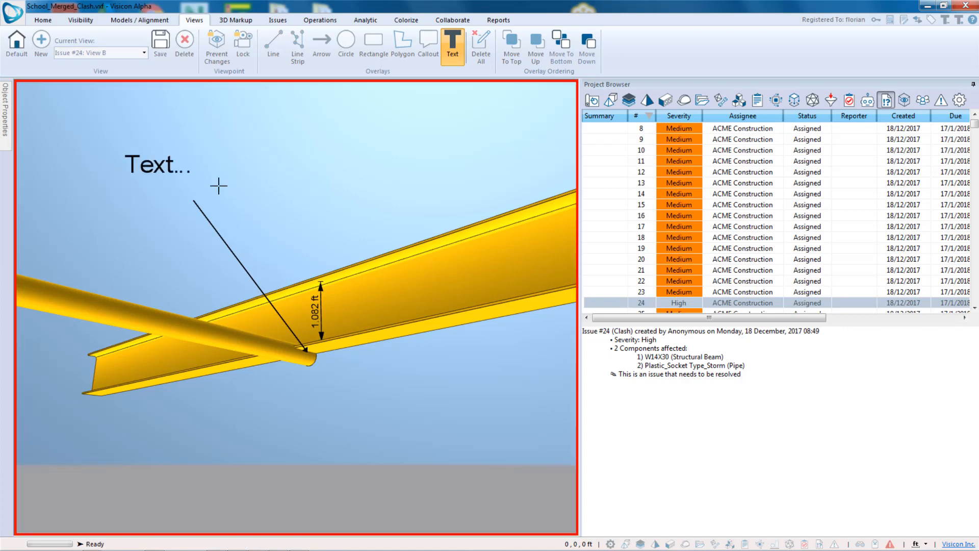
left_click(167, 157)
key("Right")
key("Right")
key("Right")
key("Right")
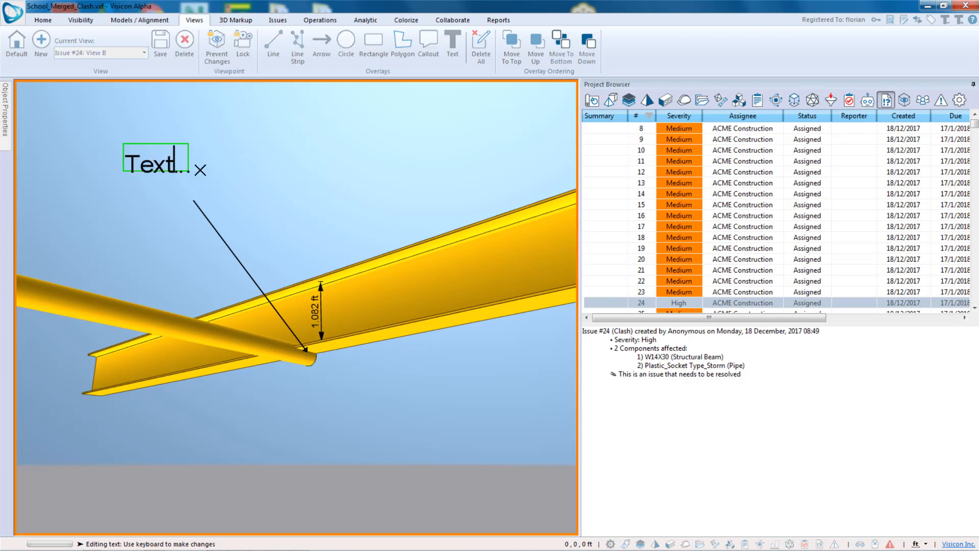
key("BackSpace")
key("BackSpace")
key("BackSpace")
key("BackSpace")
key("BackSpace")
key("BackSpace")
key("BackSpace")
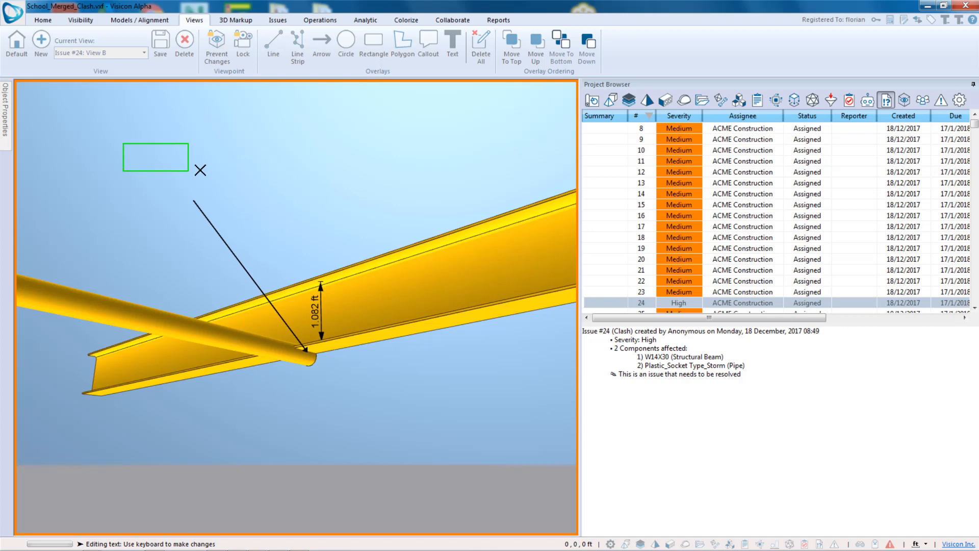
type("Move")
key("Return")
type("down")
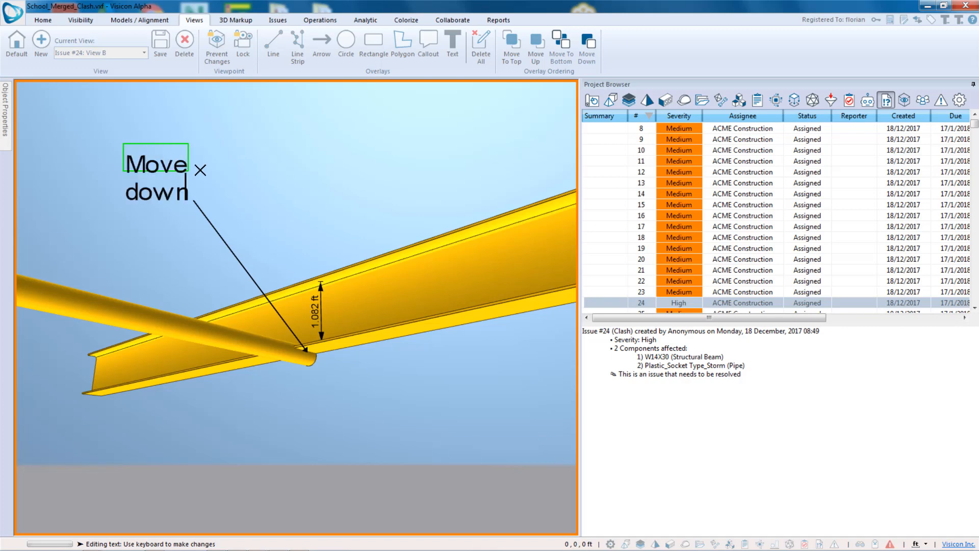
key("Return")
type("2'")
- Widen the text note's box so the note fits on one line
left_click(302, 130)
left_click(153, 163)
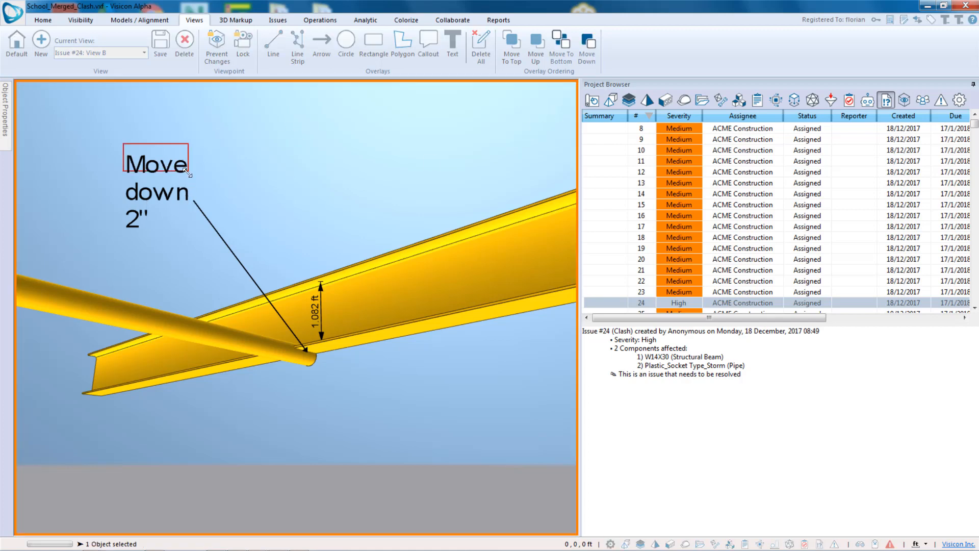
left_click_drag(187, 174, 359, 181)
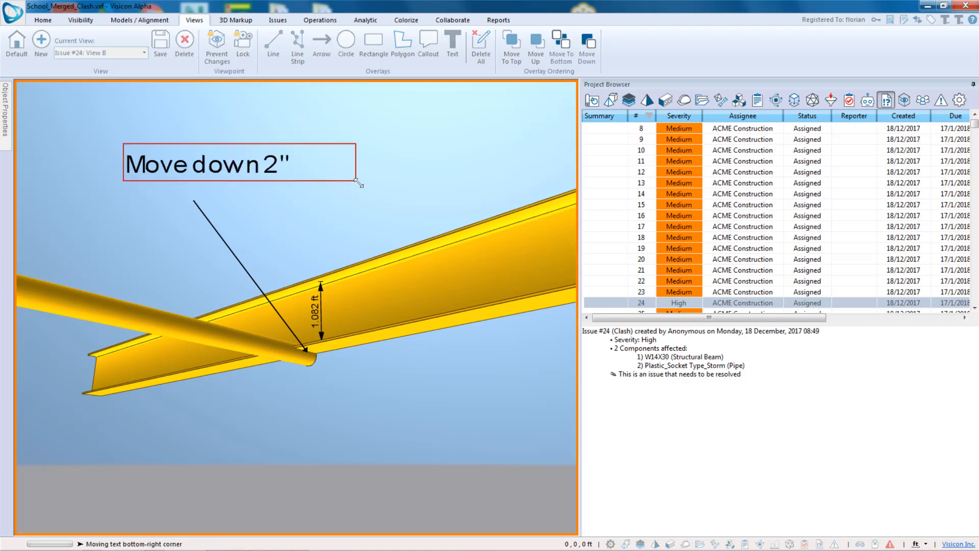
- Open the text note's properties and inspect its text size
left_click(5, 118)
left_click(97, 224)
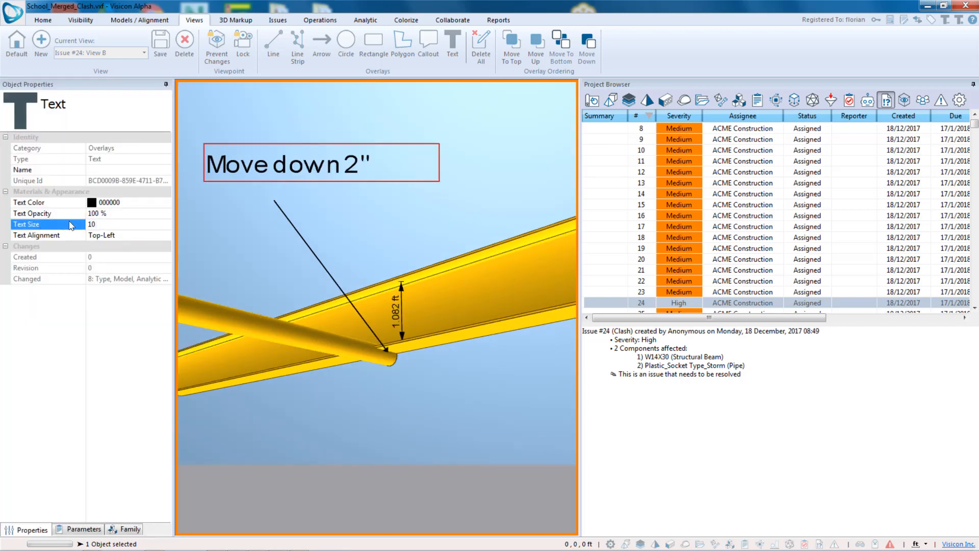
left_click(236, 225)
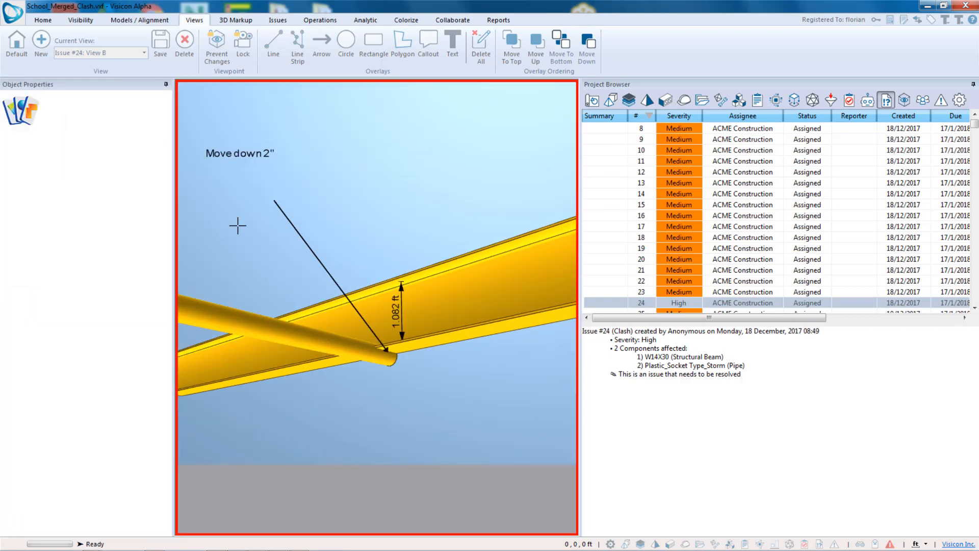
- Move the text note down so it sits at the arrow's tail
left_click(247, 156)
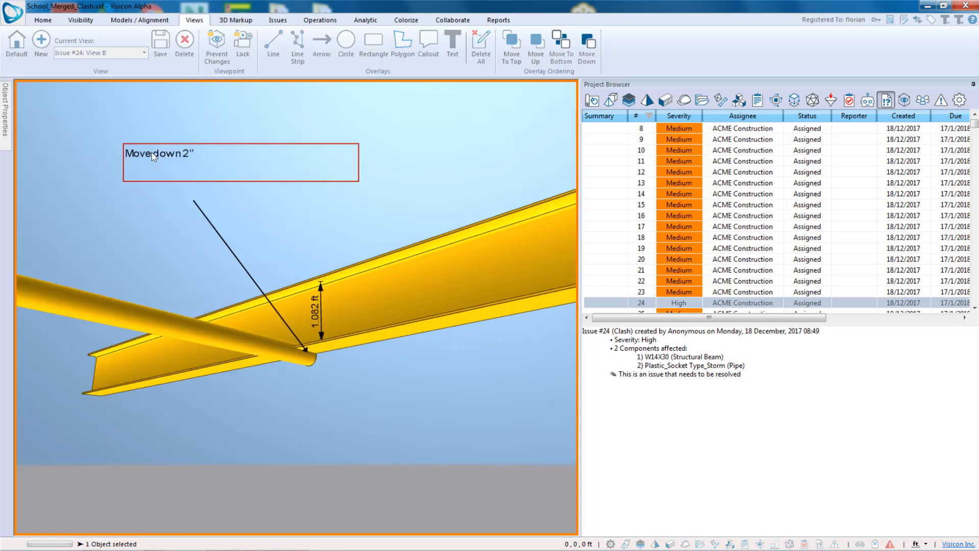
left_click_drag(170, 160, 171, 207)
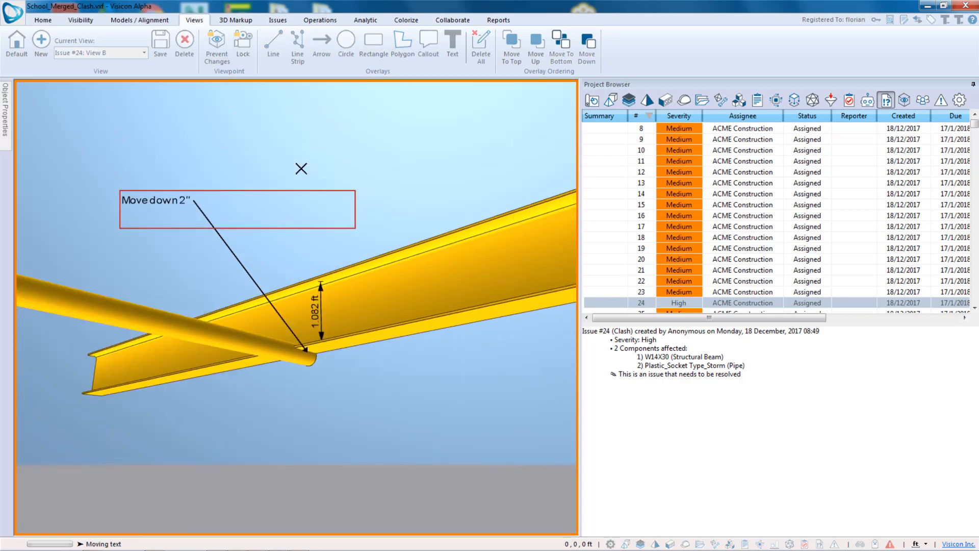
left_click(226, 97)
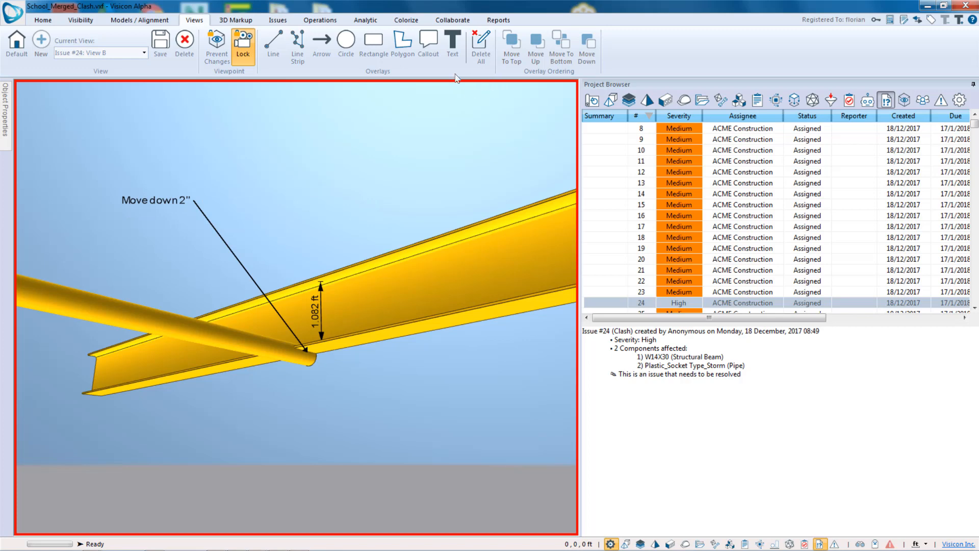
- Switch between issue 24's saved views A and B to compare them
left_click(278, 20)
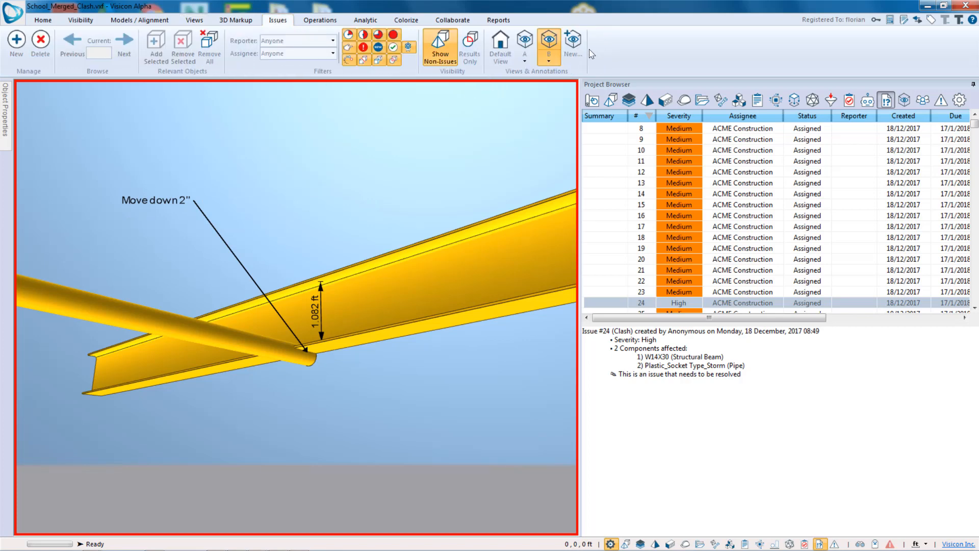
left_click(524, 45)
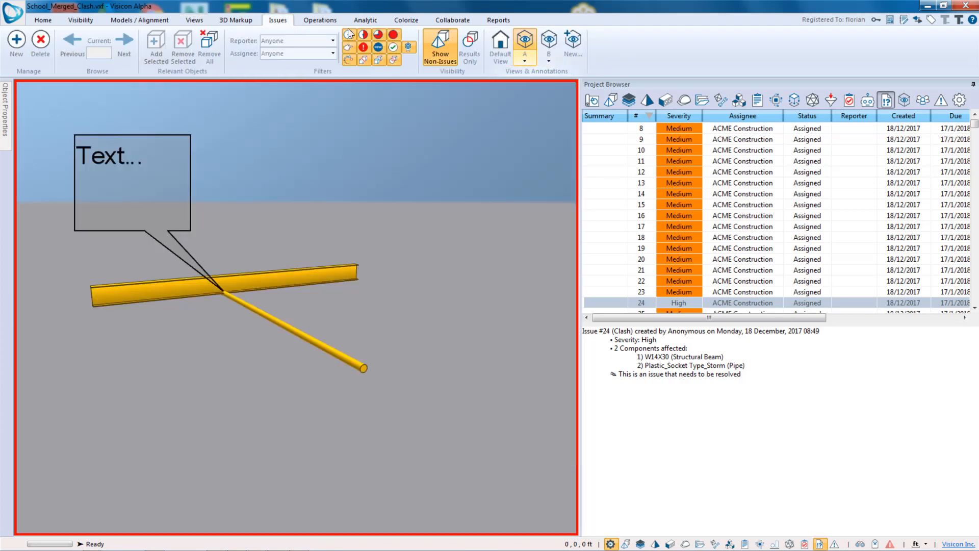
left_click(553, 45)
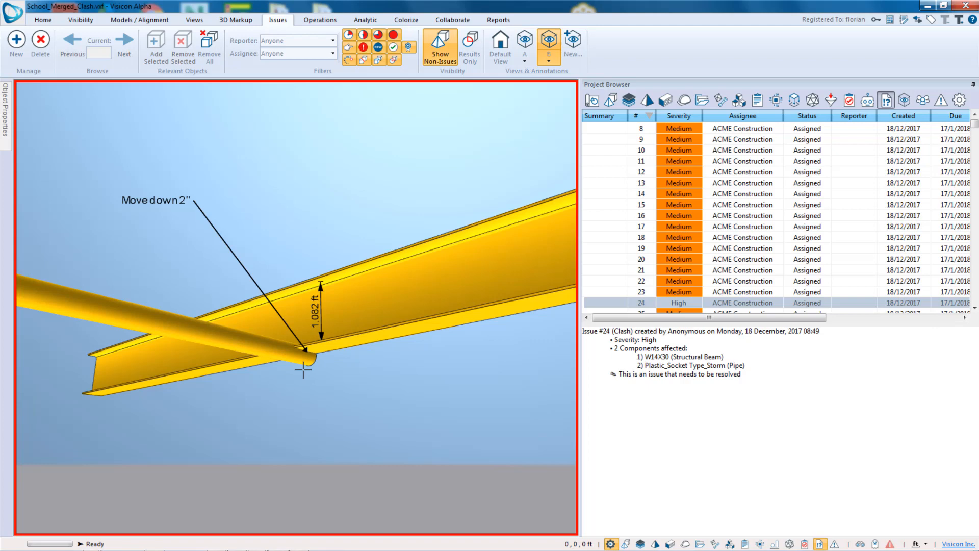
- Browse through issues 19 to 22 in the issue list to review their clashes
left_click(685, 293)
left_click(678, 249)
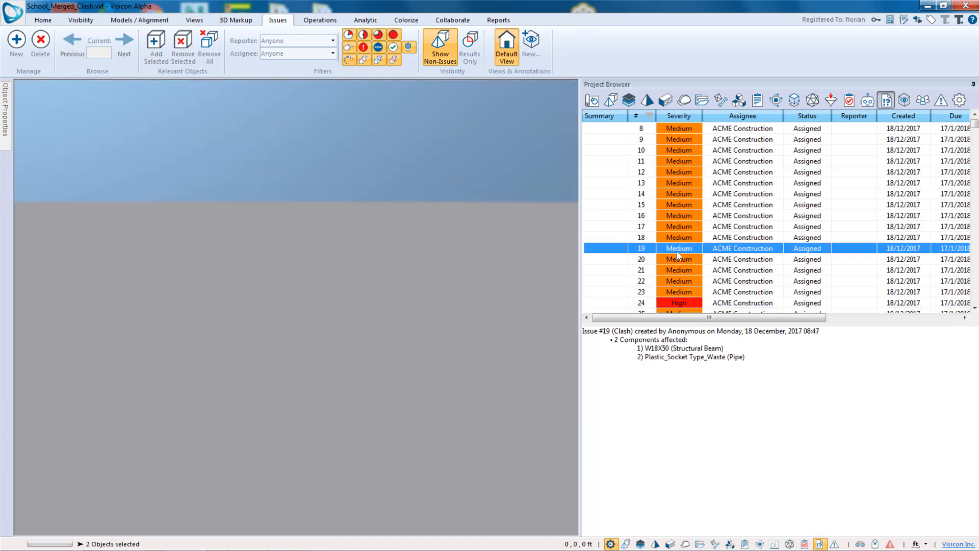
left_click(677, 256)
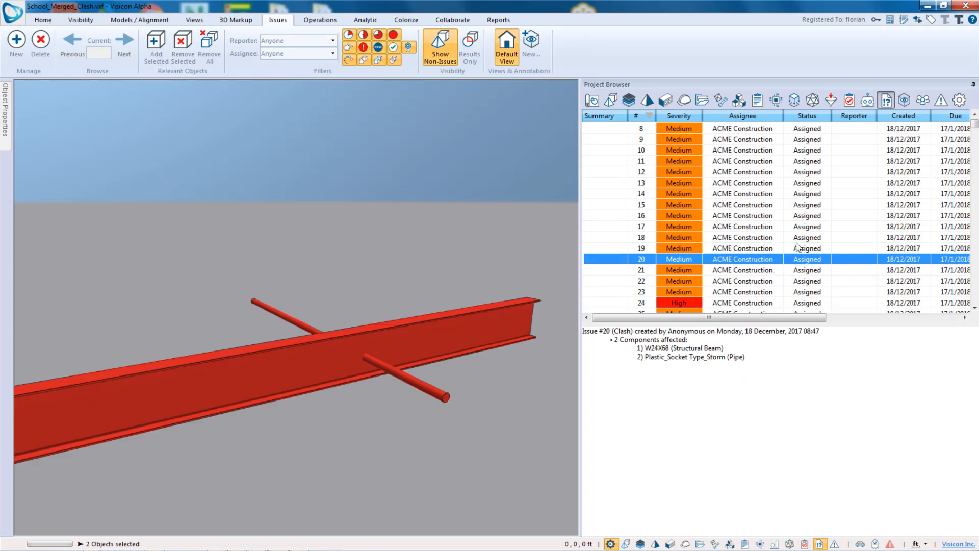
key("Down")
key("Down")
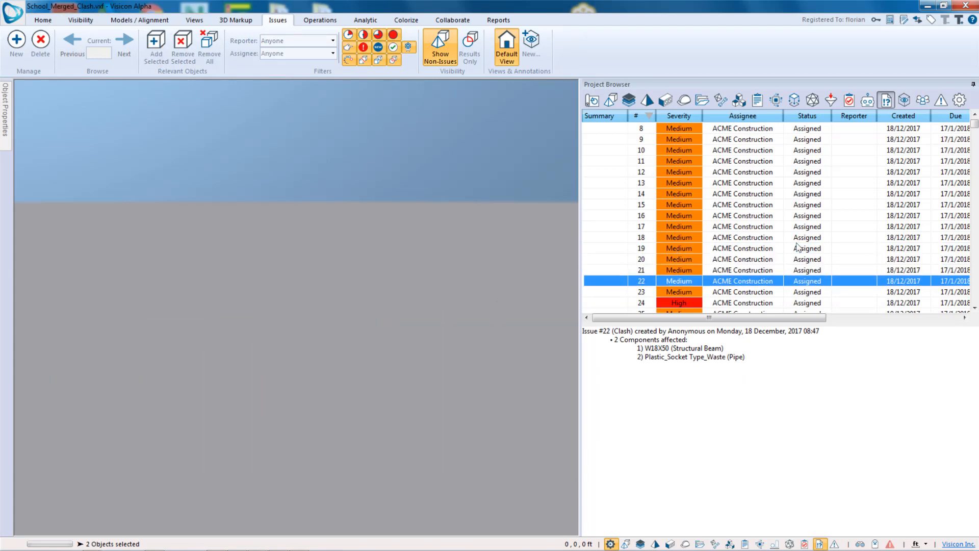
key("Up")
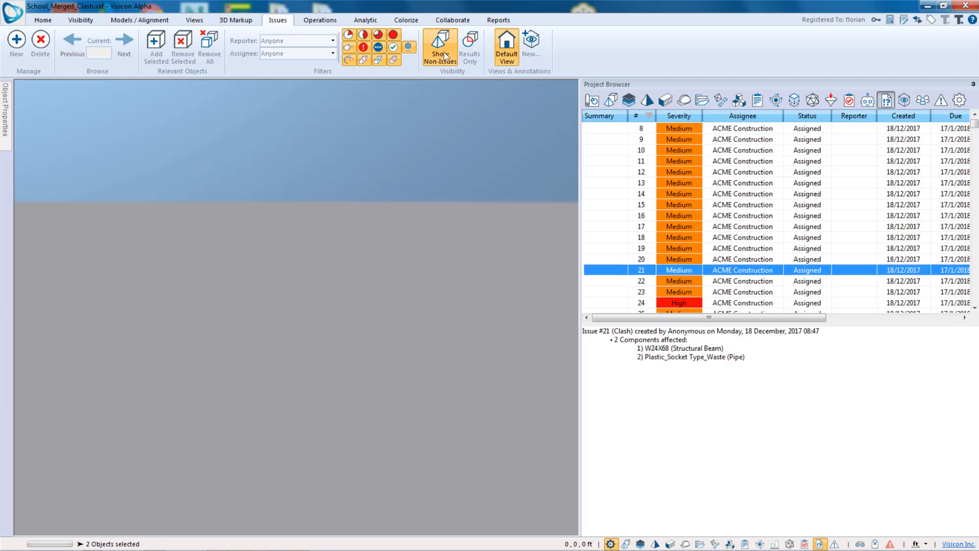
- Turn on Auto-Fit for the selection and move down the issue list to issue 24
left_click(43, 20)
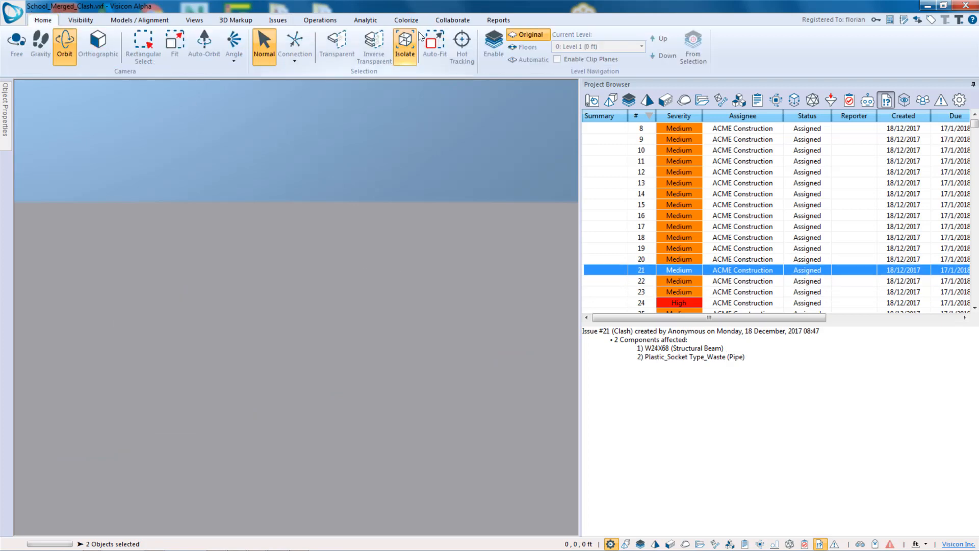
left_click(434, 45)
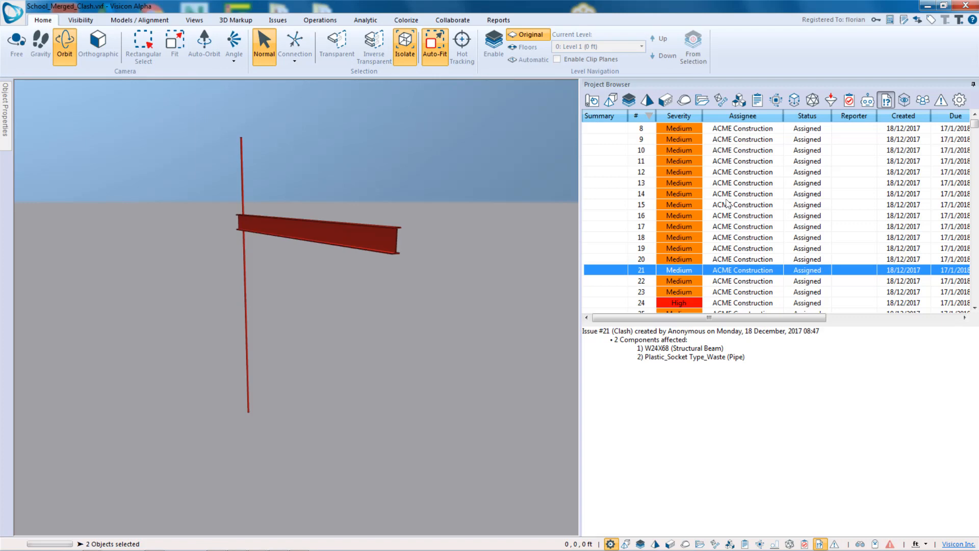
key("Down")
key("Down")
key("Down")
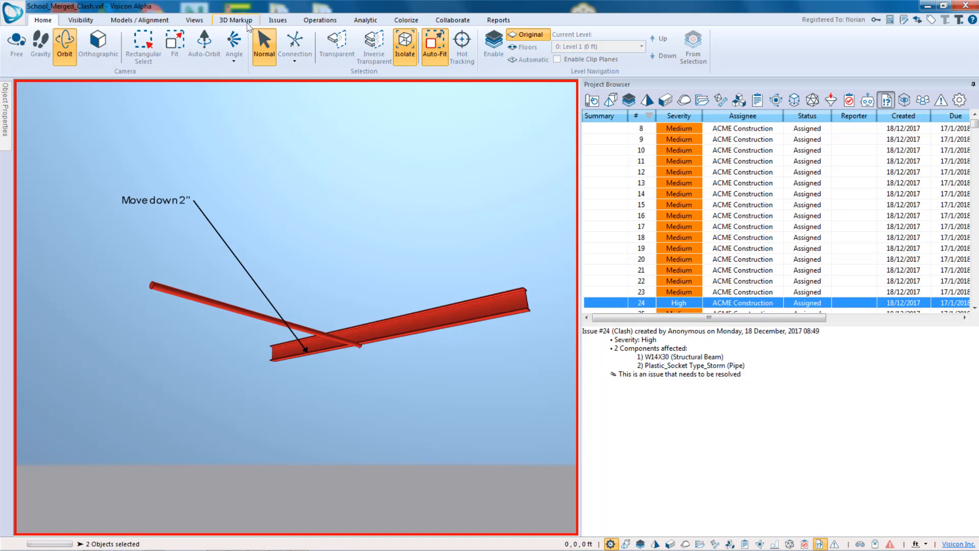
- Open the saved views list and switch among the Default view and issue 24's views A and B
left_click(194, 20)
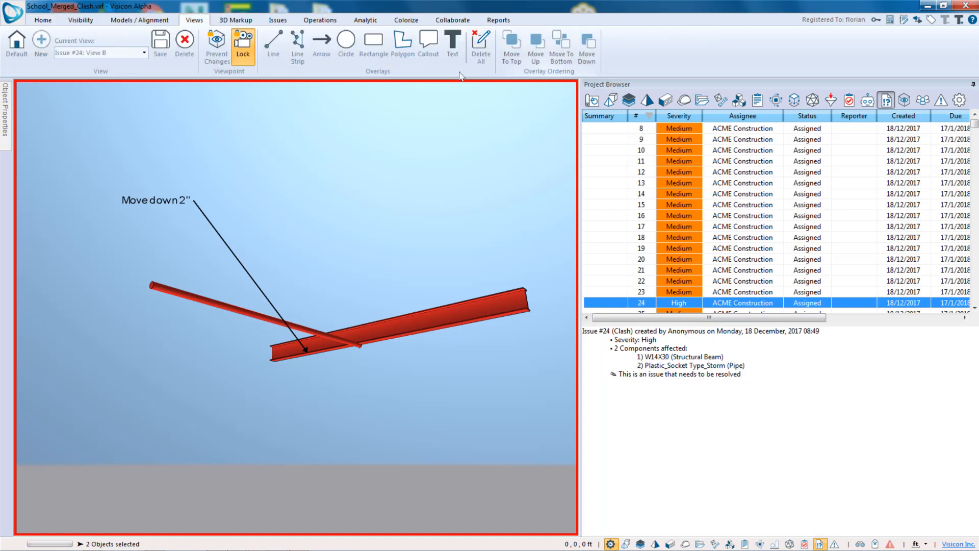
left_click(280, 19)
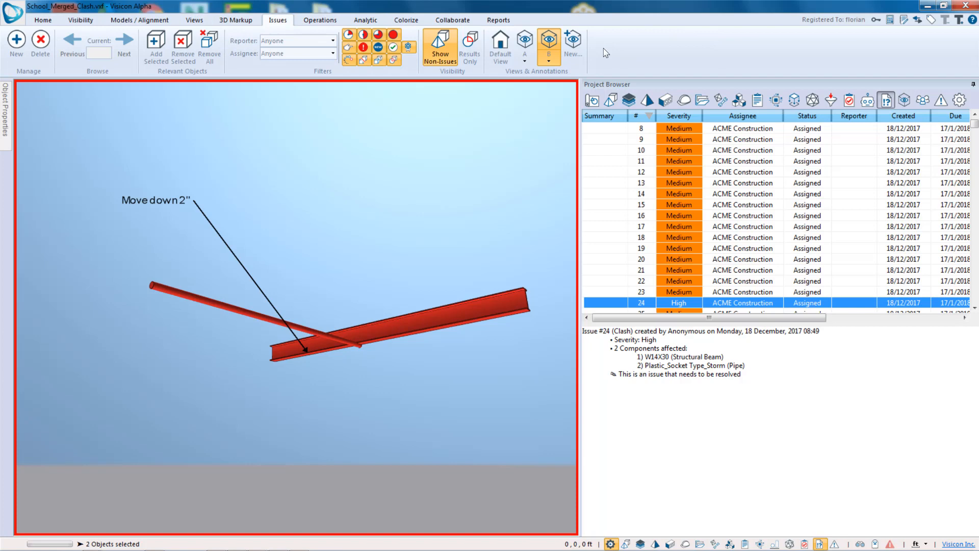
left_click(525, 45)
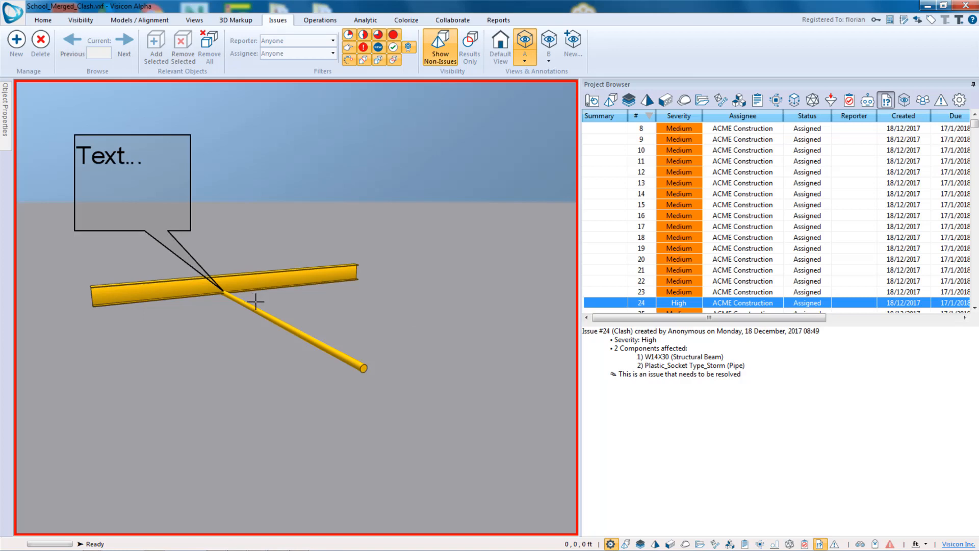
left_click(904, 101)
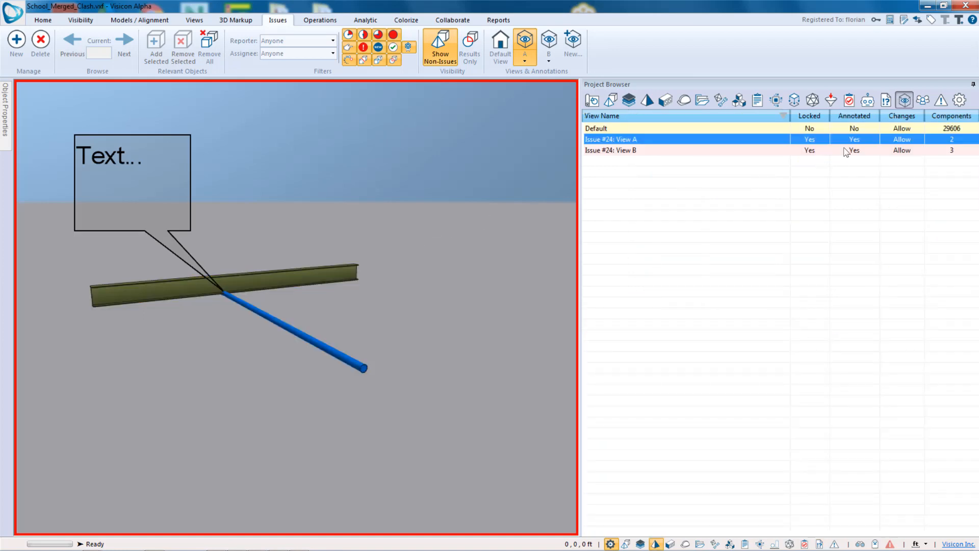
left_click(621, 130)
scroll(365, 234, "down", 4)
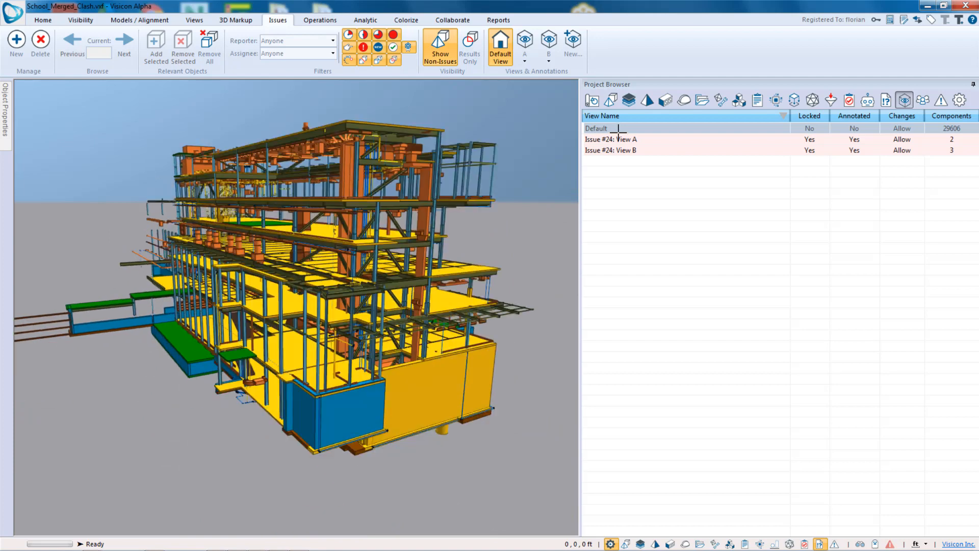
left_click(608, 142)
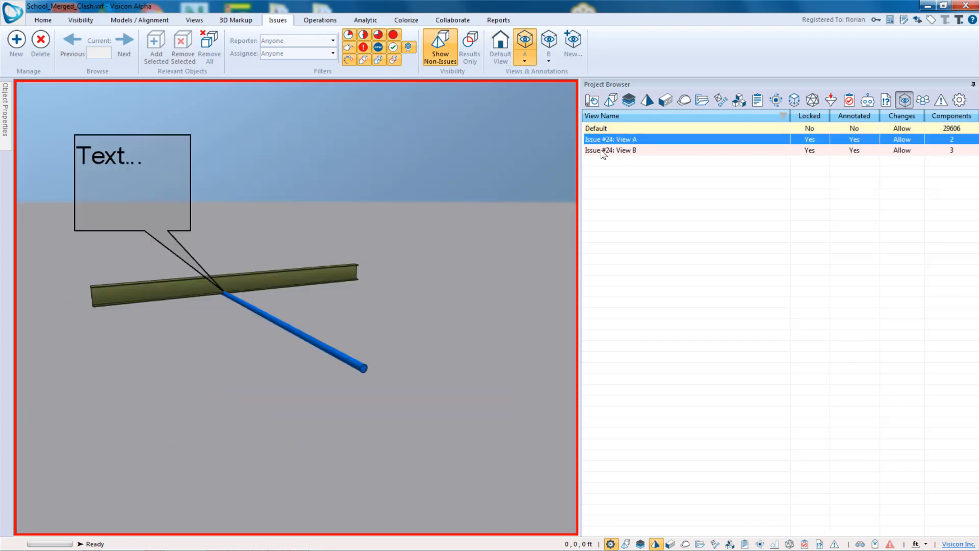
left_click(649, 151)
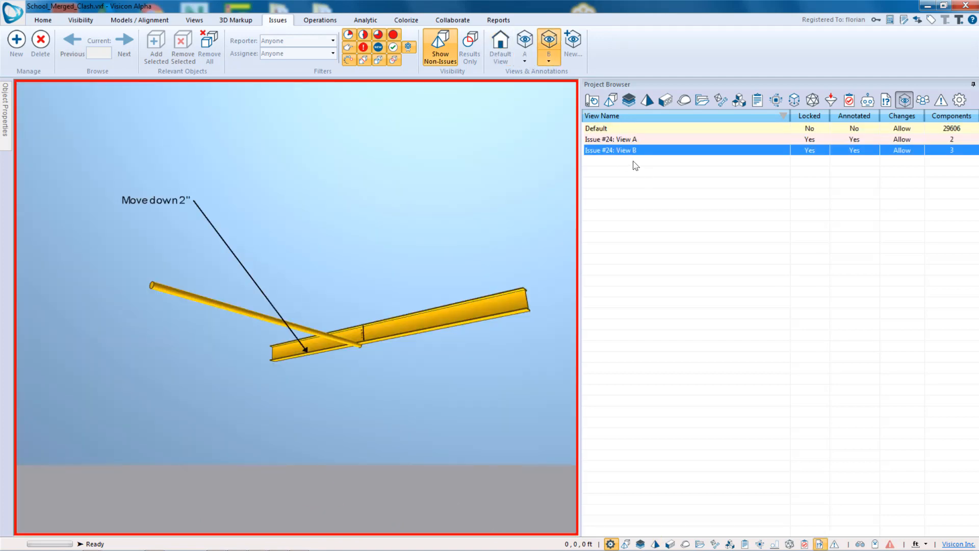
- Insert a new view into the saved views list and return to issue 24's view A
right_click(729, 218)
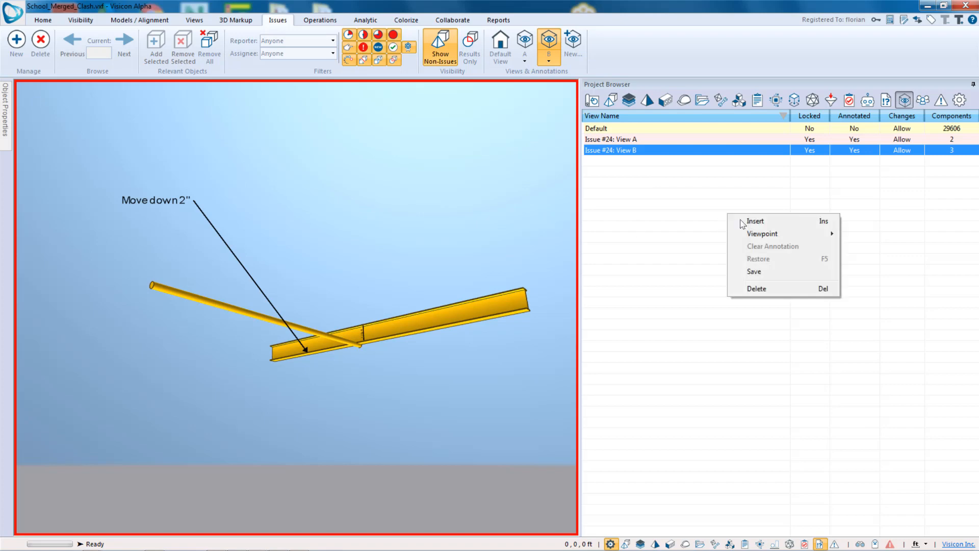
left_click(766, 221)
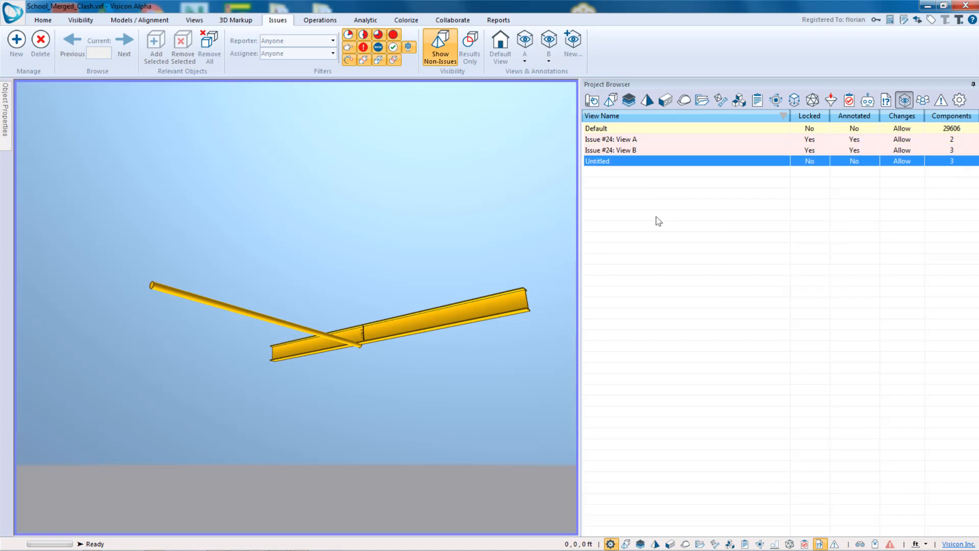
left_click(615, 160)
key("Escape")
left_click_drag(440, 293, 344, 344)
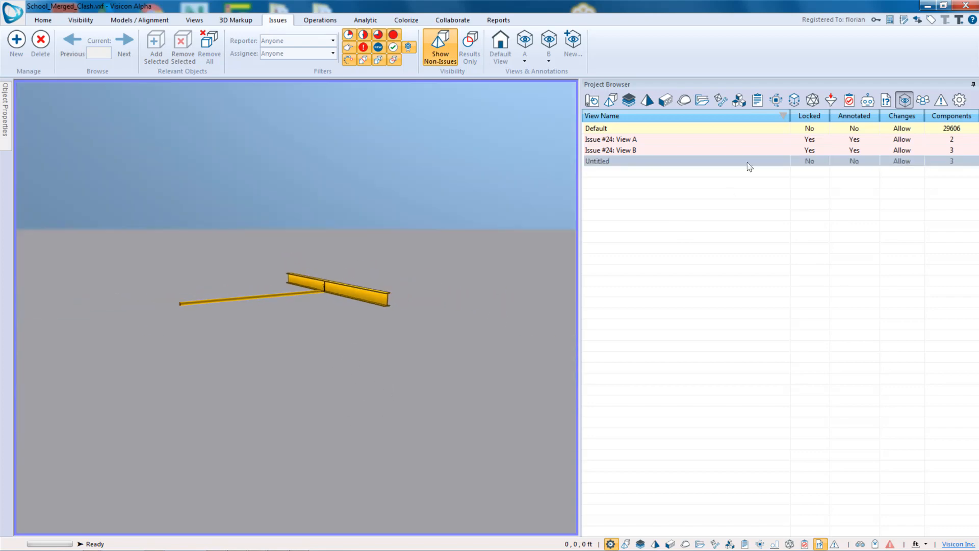
left_click(671, 142)
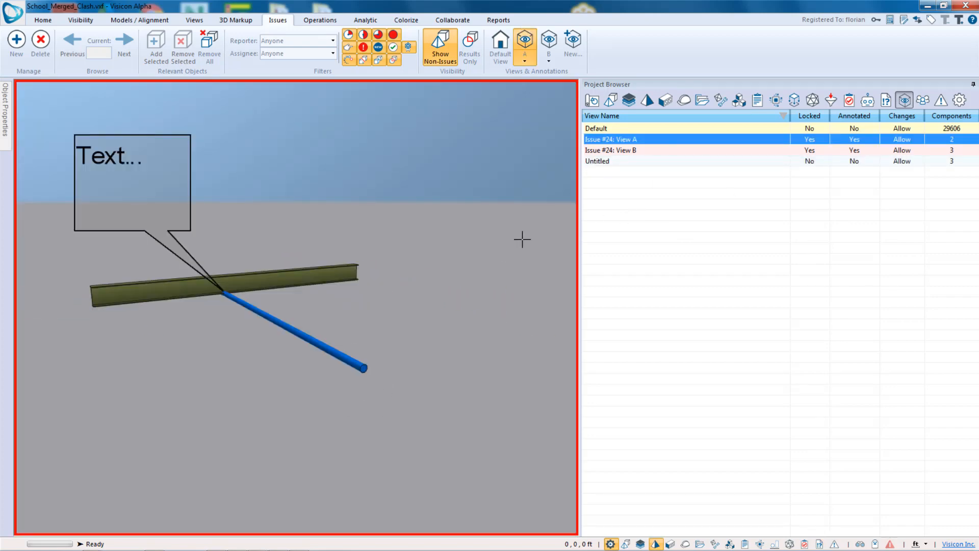